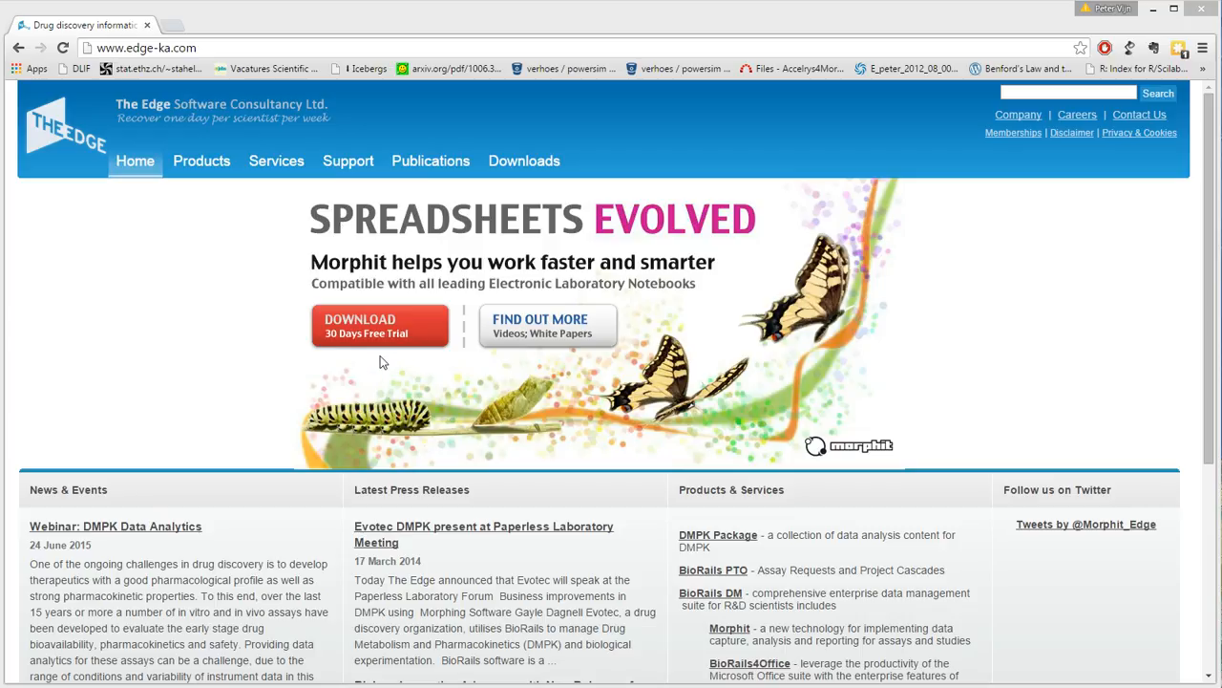
Minimise the browser, launch Morphit from the desktop and add a table page to the new binder.
click(1157, 11)
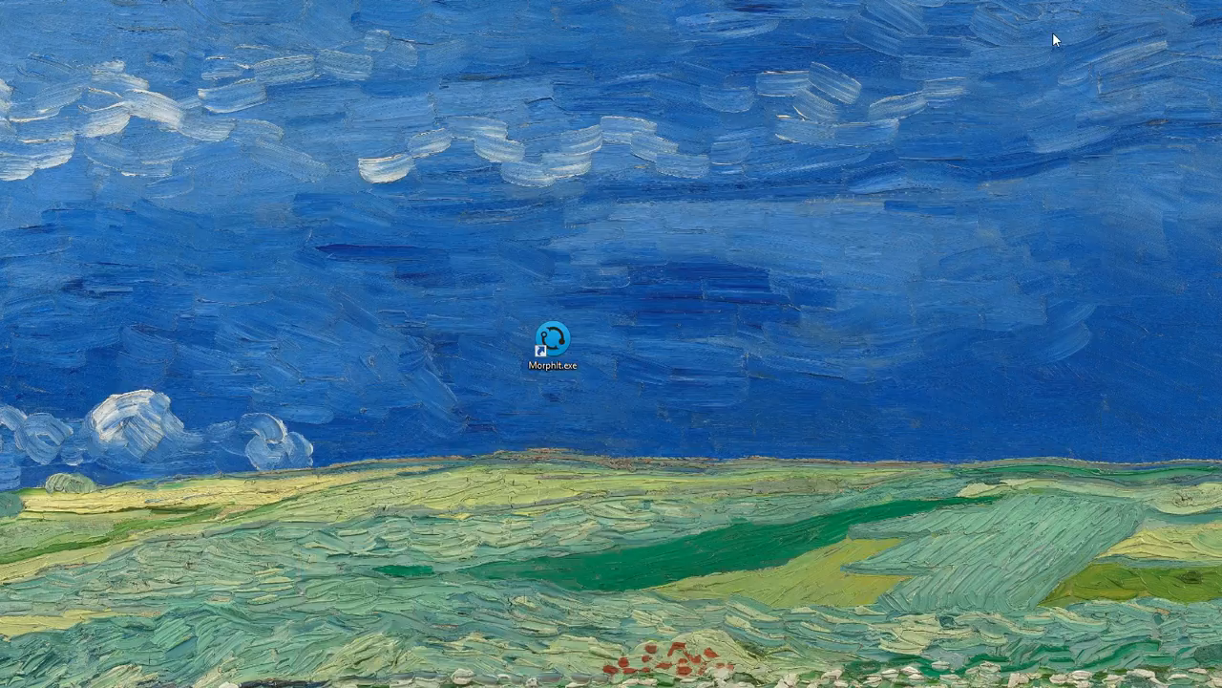
double_click(554, 341)
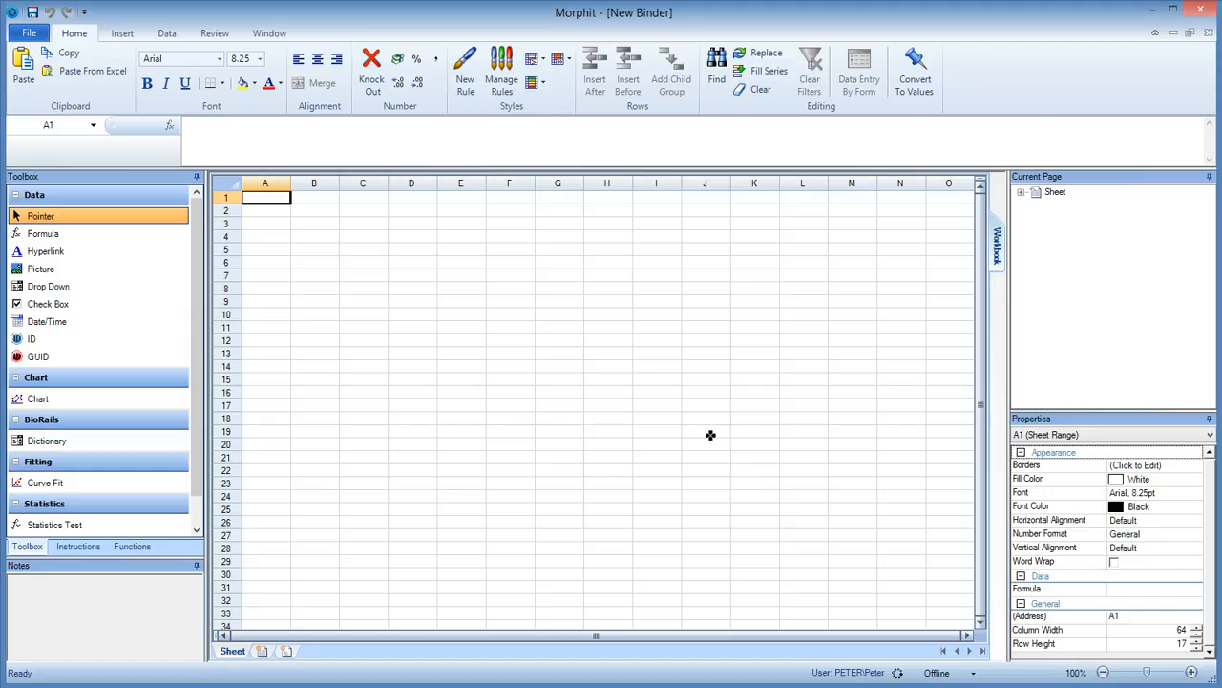
click(287, 652)
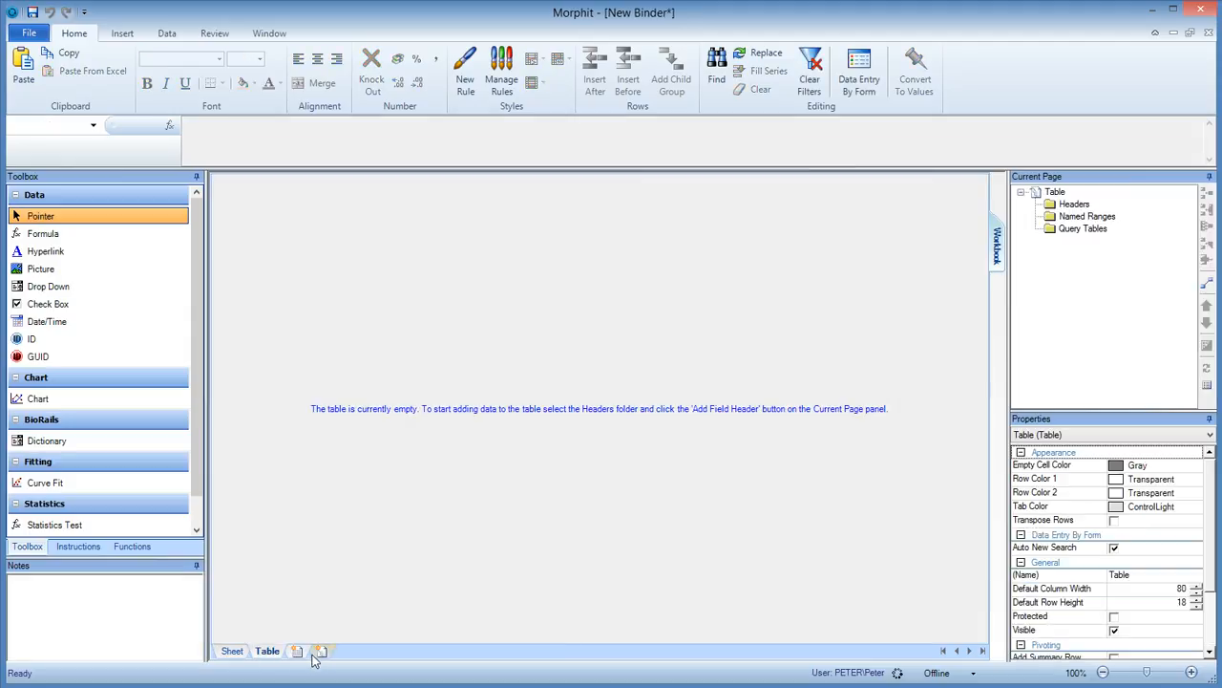
Add a field header to the table's Headers folder and name it X.
right_click(1077, 210)
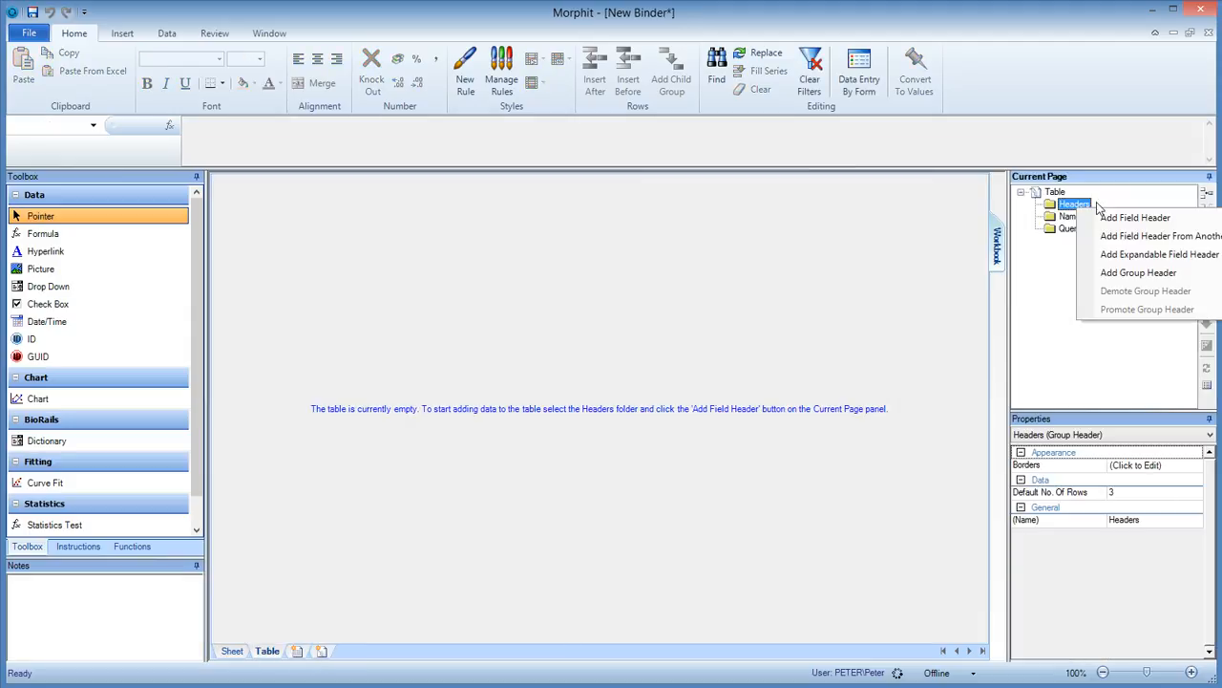
click(1146, 221)
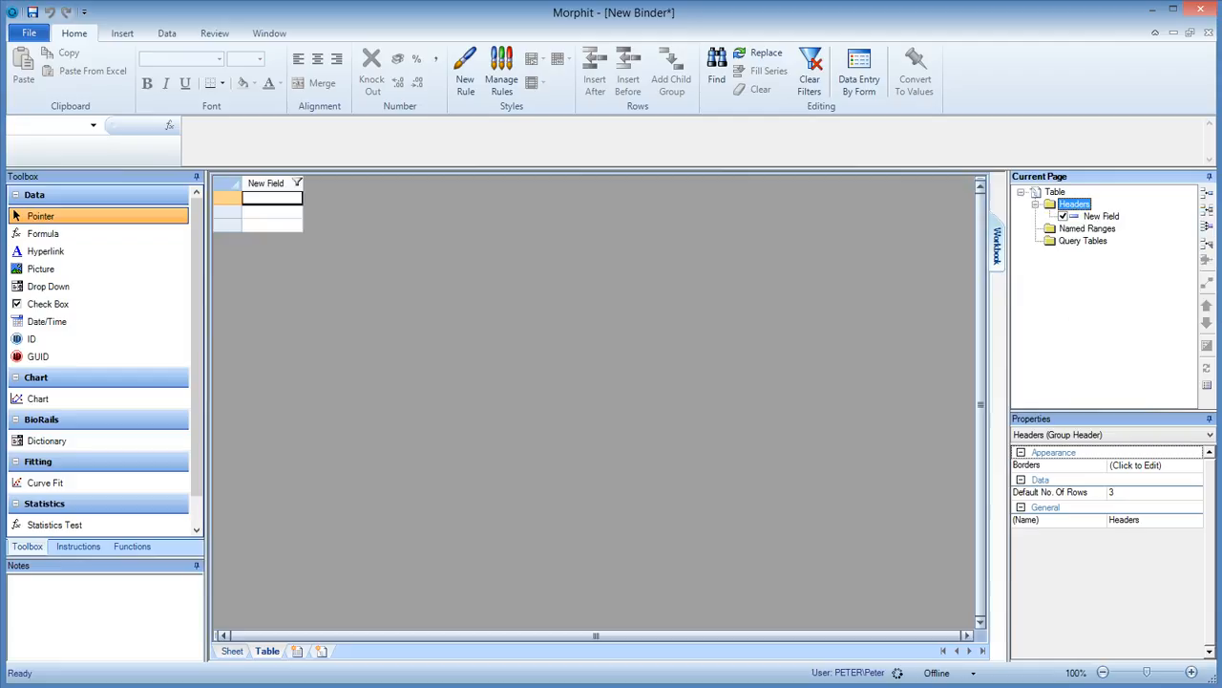
click(1107, 217)
text(X)
key(Return)
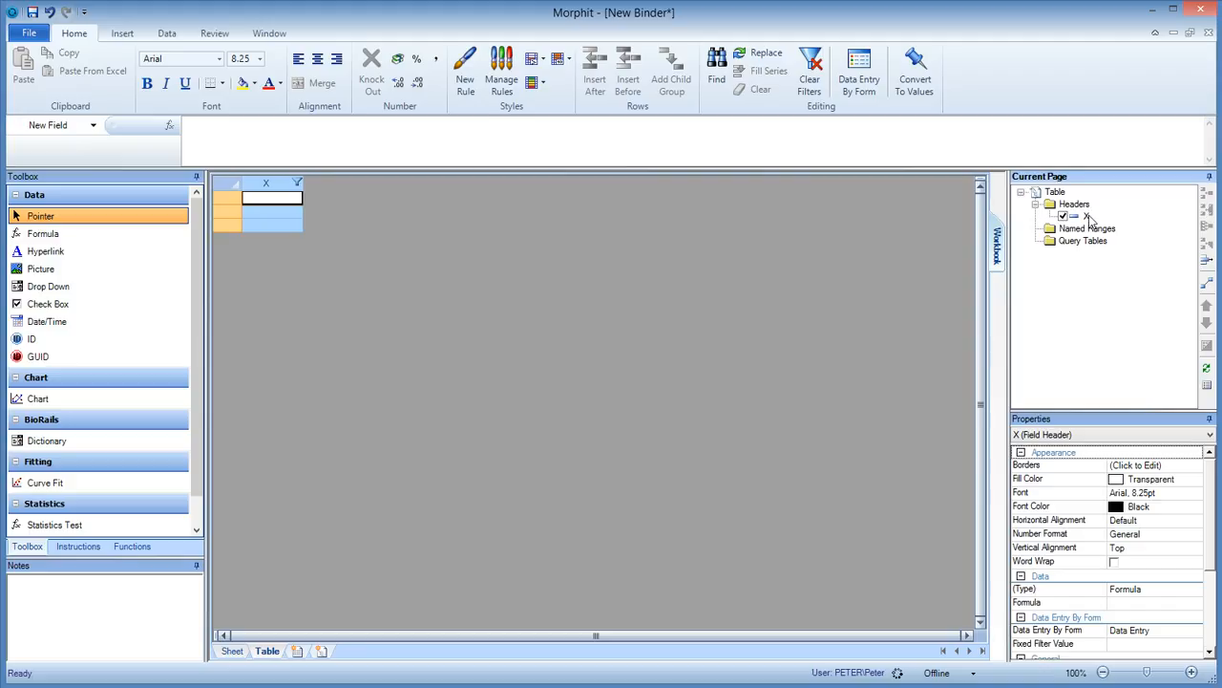
Fill the X column with the values 1, 3, 10, 30 and 100.
click(300, 201)
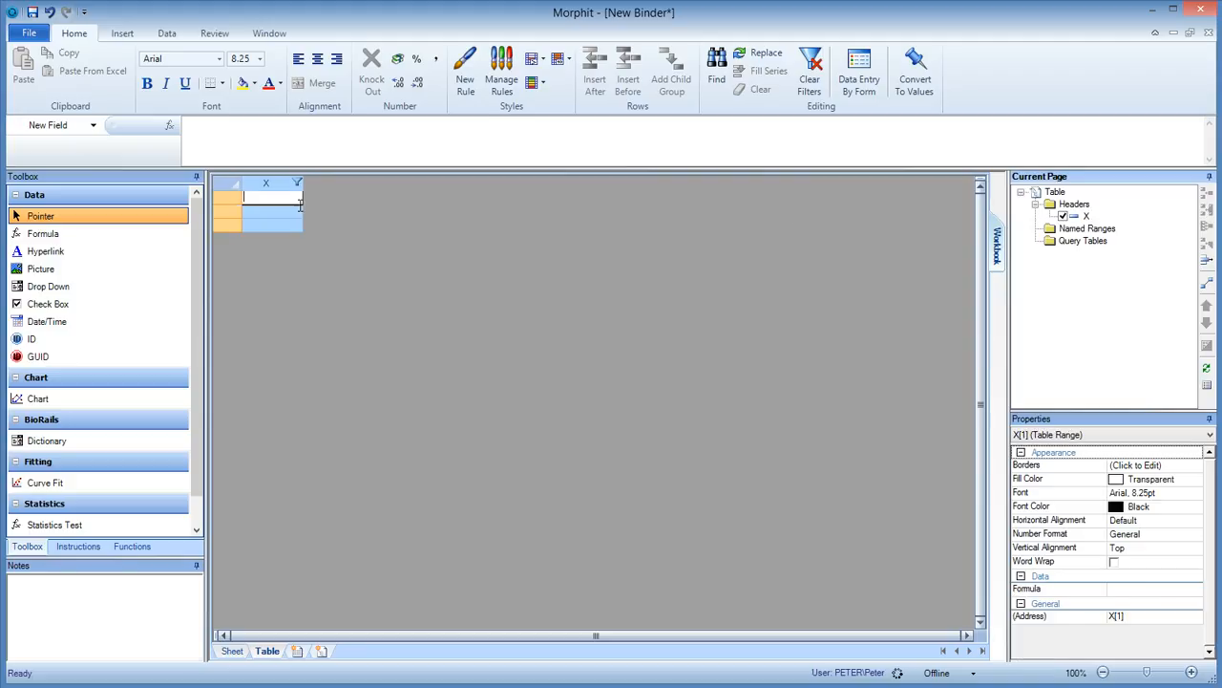
text(1)
key(Return)
text(3)
key(Return)
text(10)
key(Return)
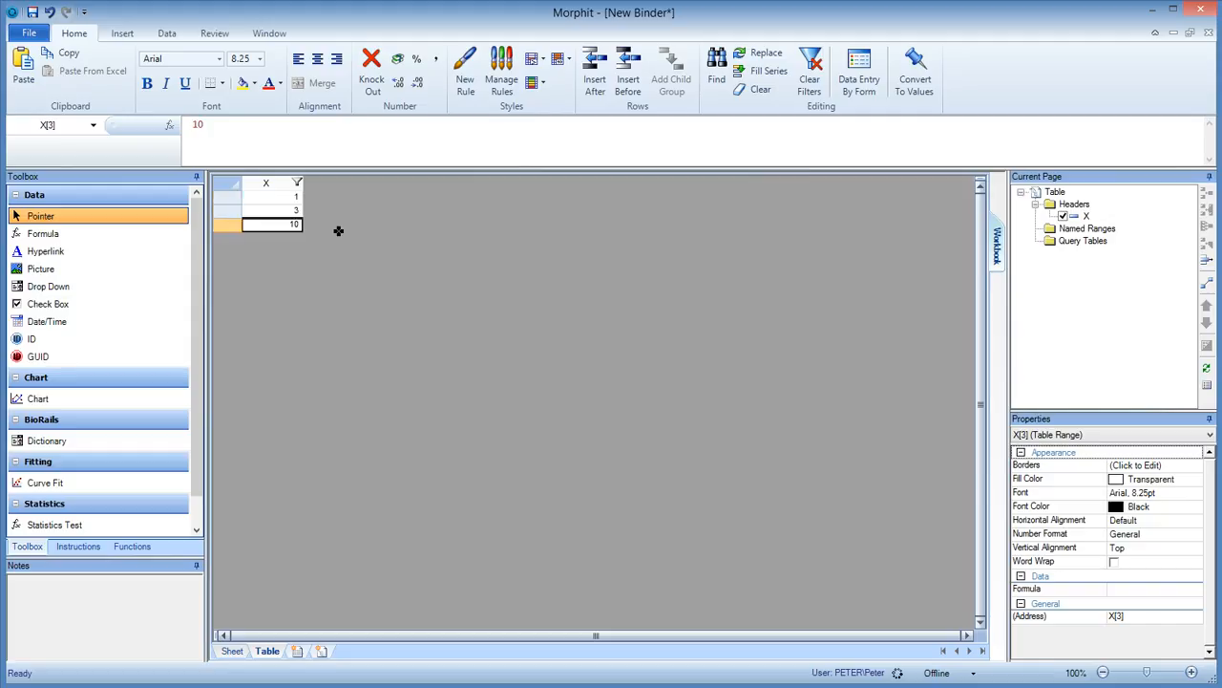
key(Return)
text(30)
key(Return)
text(100)
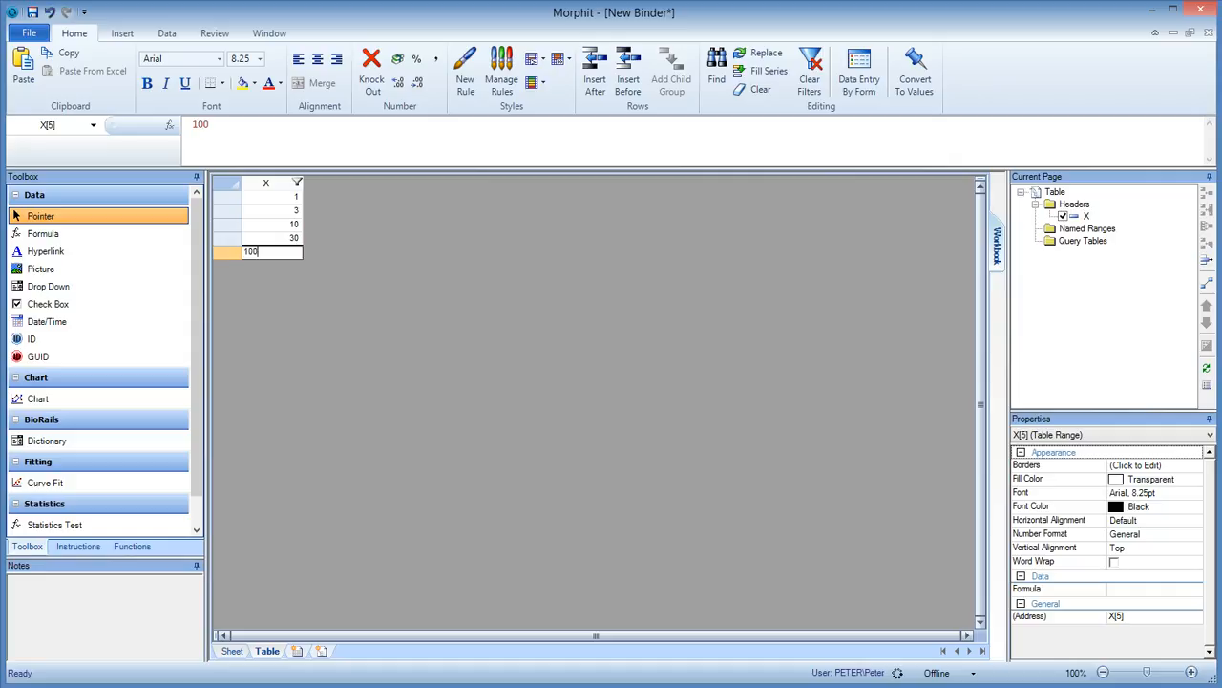
key(Return)
Add a group header under Headers and give it a field header named Y.
right_click(1077, 205)
click(1146, 267)
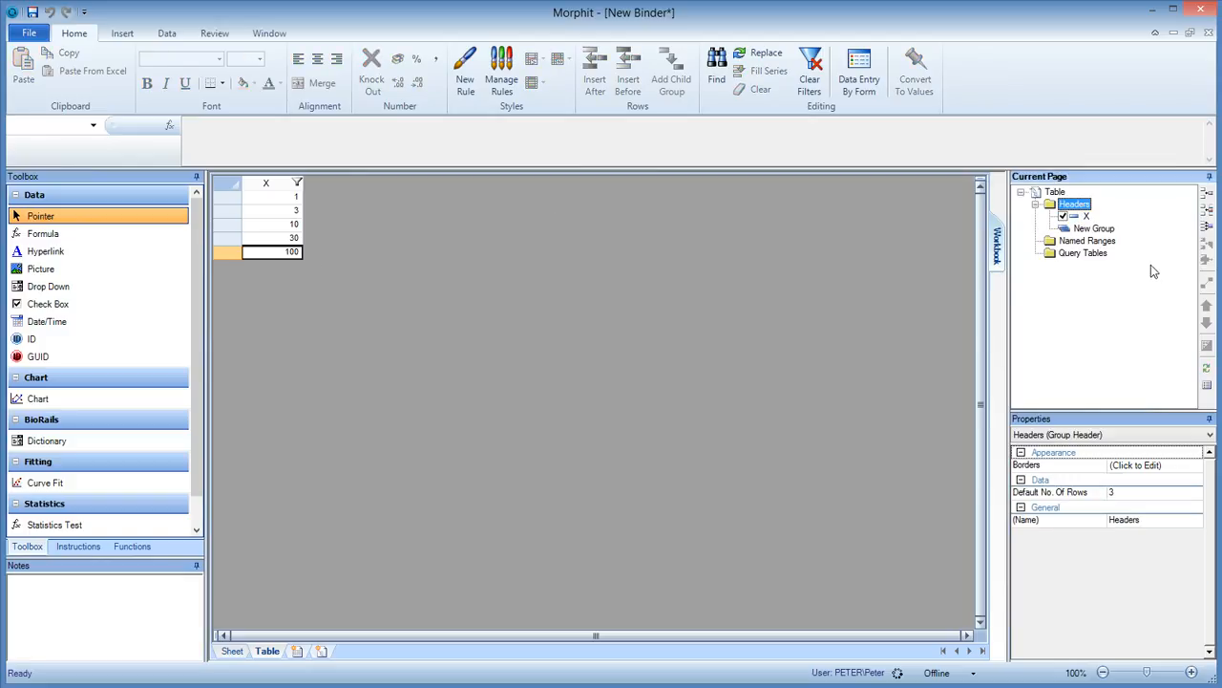
right_click(1097, 229)
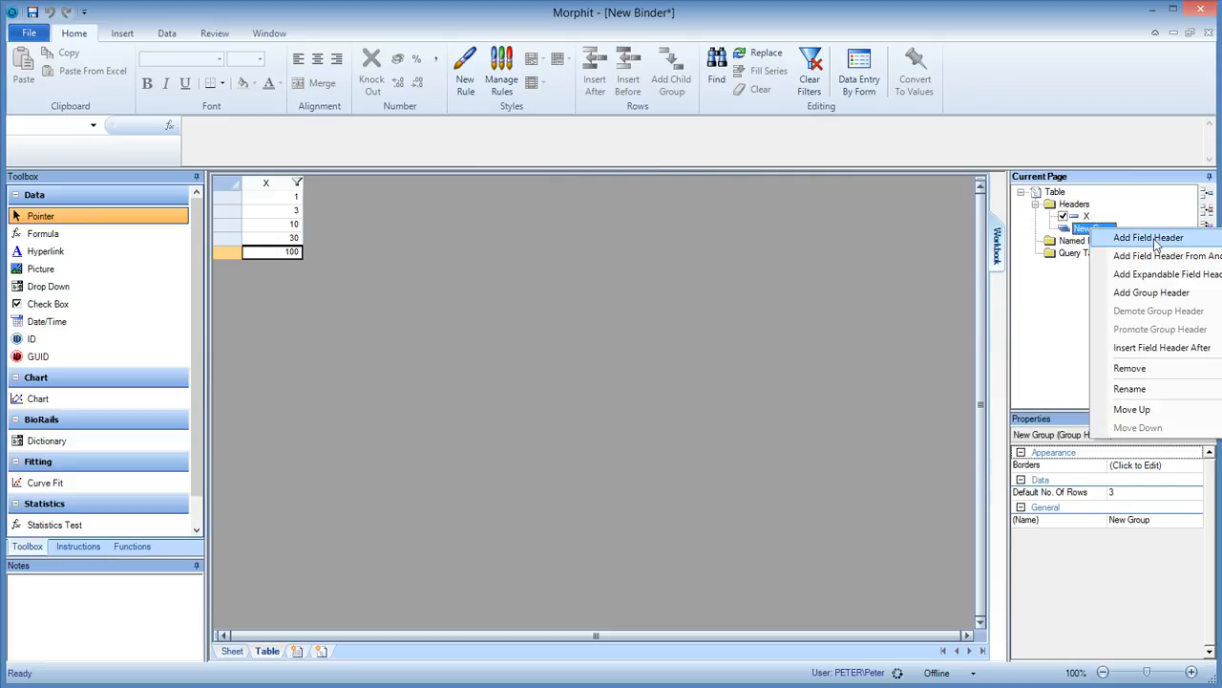
click(1149, 238)
click(1117, 241)
click(1117, 241)
text(Y)
key(Return)
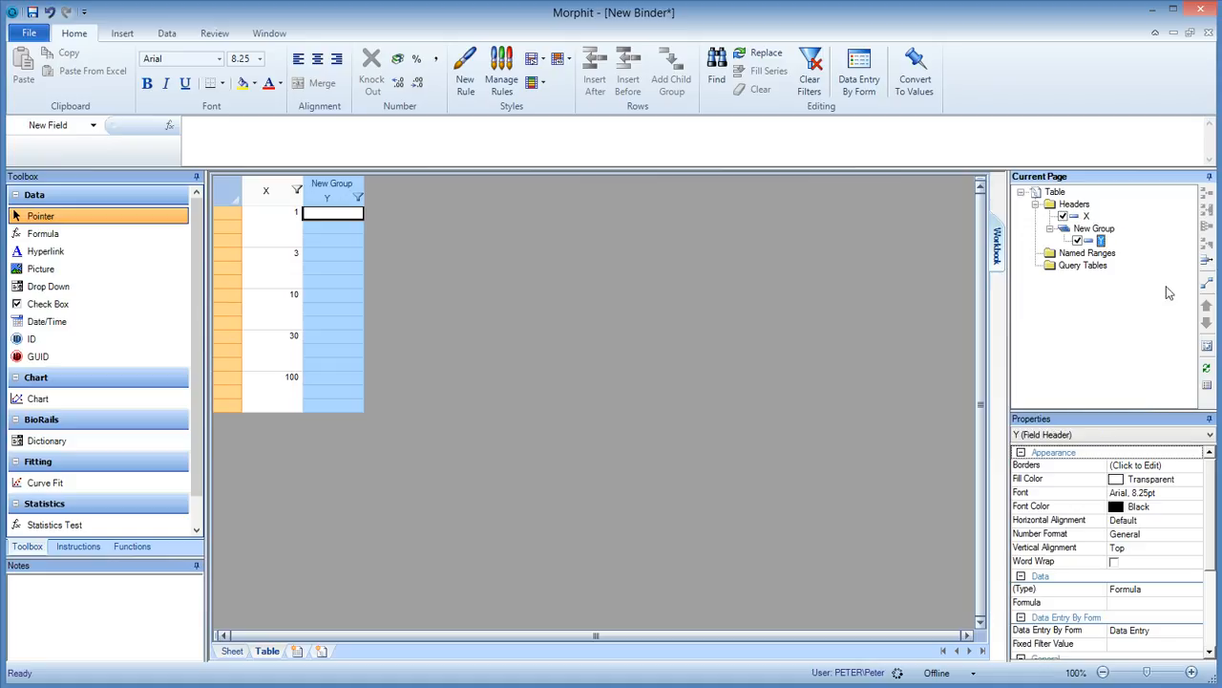
Enter the Y values 1, 2 and 1 for X = 1.
click(360, 221)
text(1)
key(Return)
text(2)
key(Return)
text(1)
key(Return)
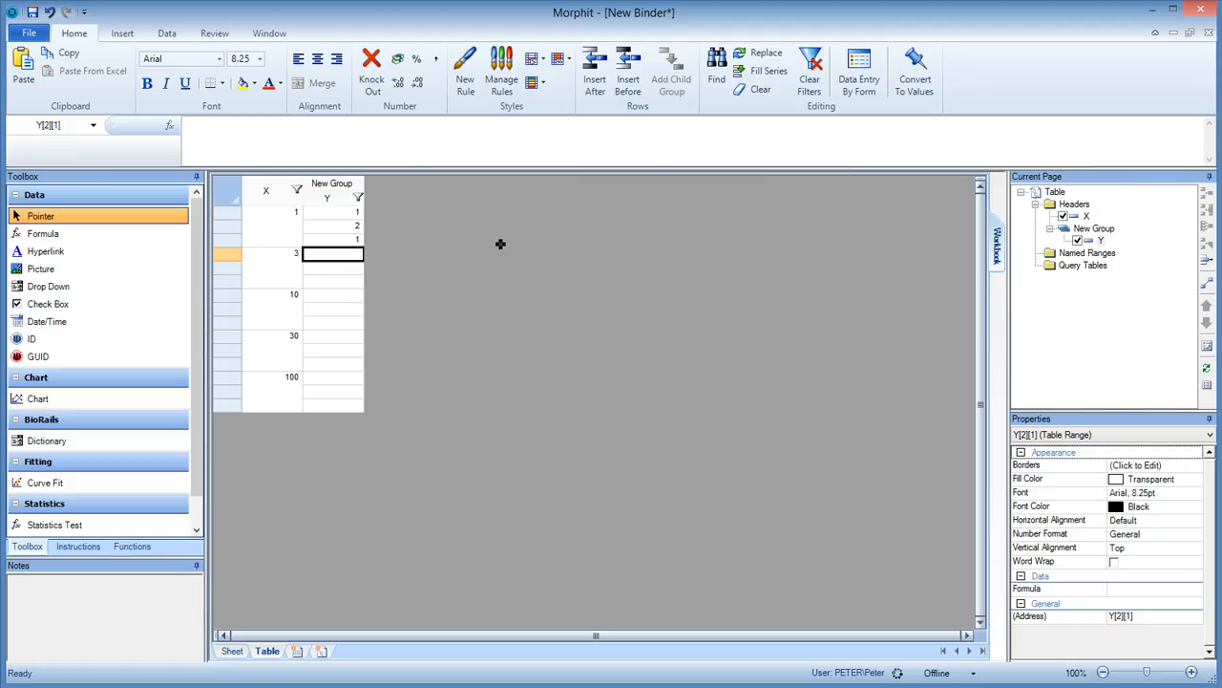
Enter the Y values 2, 3 and 1 for X = 3, and 5, 6 and 4 for X = 10.
text(2)
key(Return)
text(3)
key(Return)
text(1)
key(Return)
text(5)
key(Return)
text(6)
key(Return)
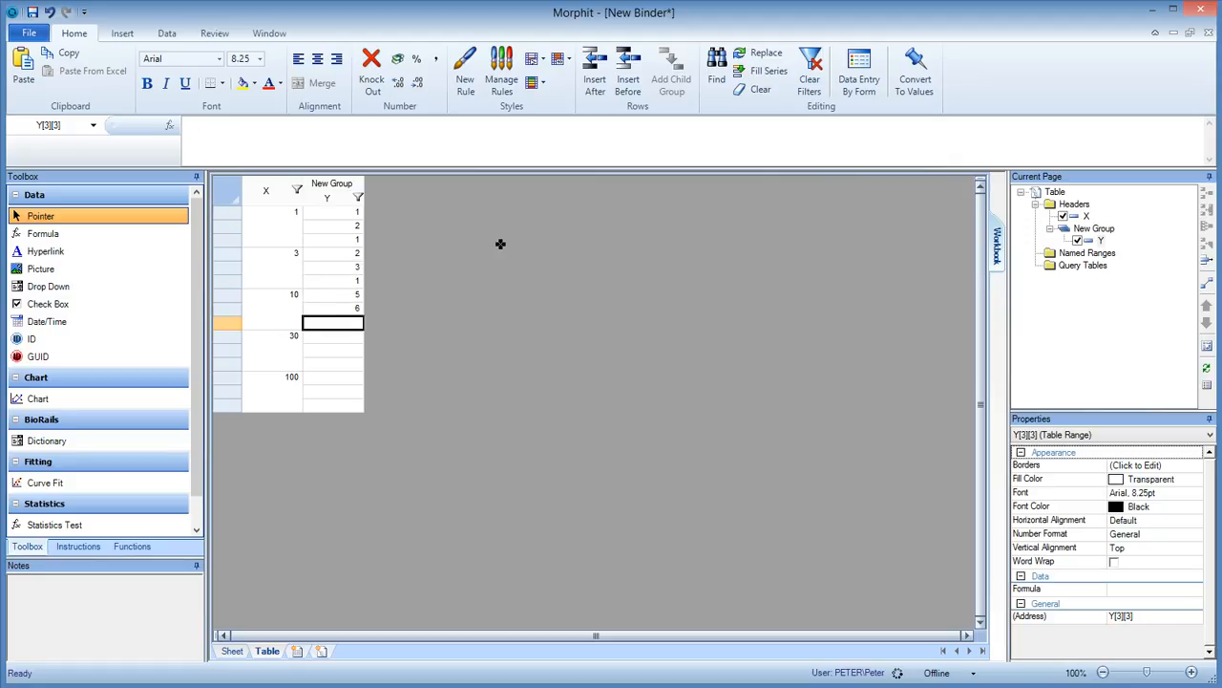
text(4)
key(Return)
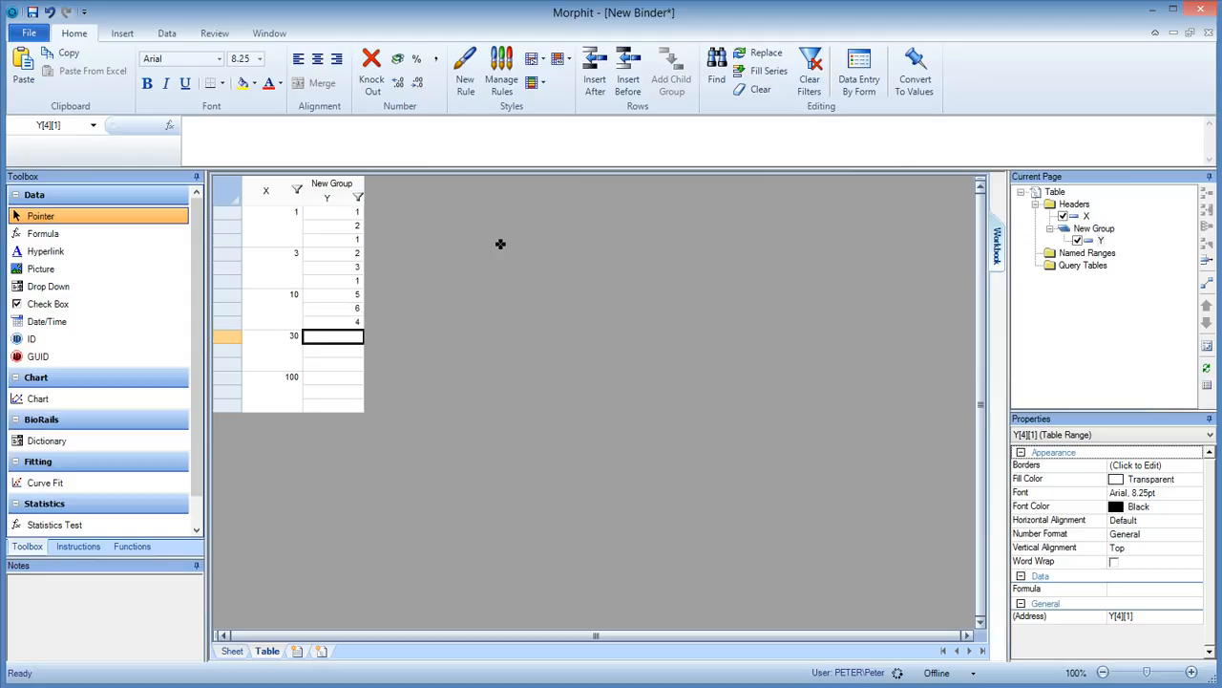
Enter the Y values 8, 7 and 7 for X = 30, and 10, 11 and 8 for X = 100.
text(8)
key(Return)
text(7)
key(Return)
text(7)
key(Return)
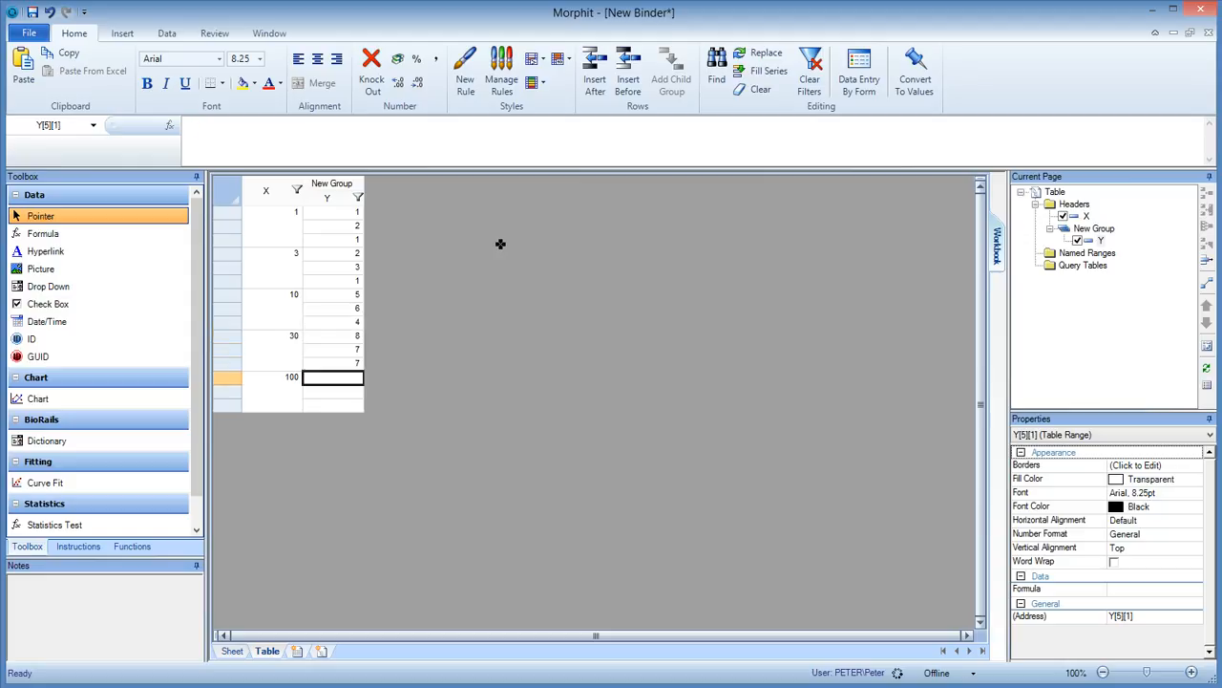
text(10)
key(Return)
text(11)
key(Return)
text(8)
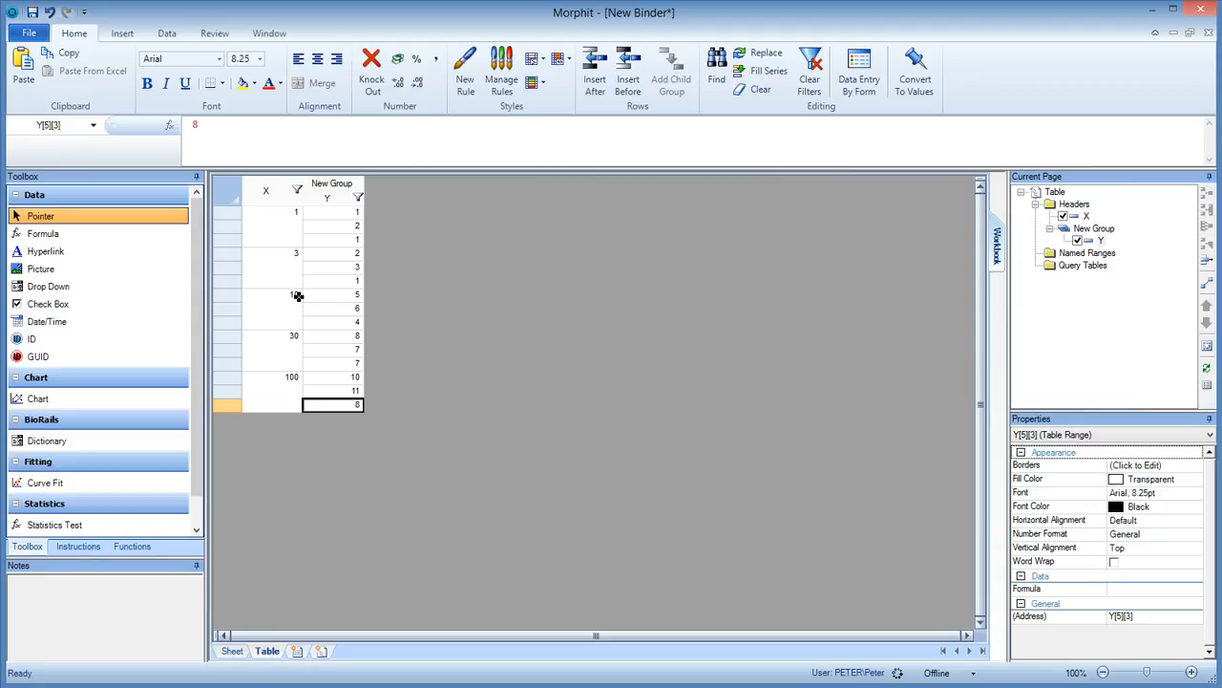
Rename the group header that contains Y as Replicates.
click(1101, 230)
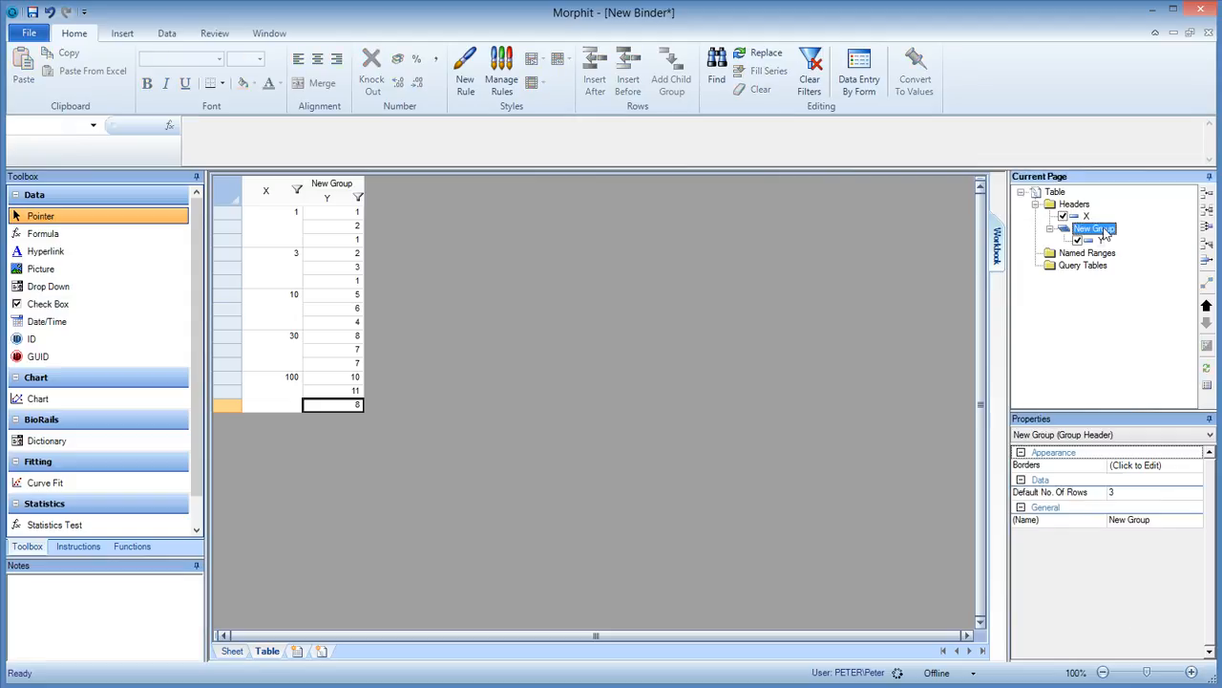
right_click(1105, 232)
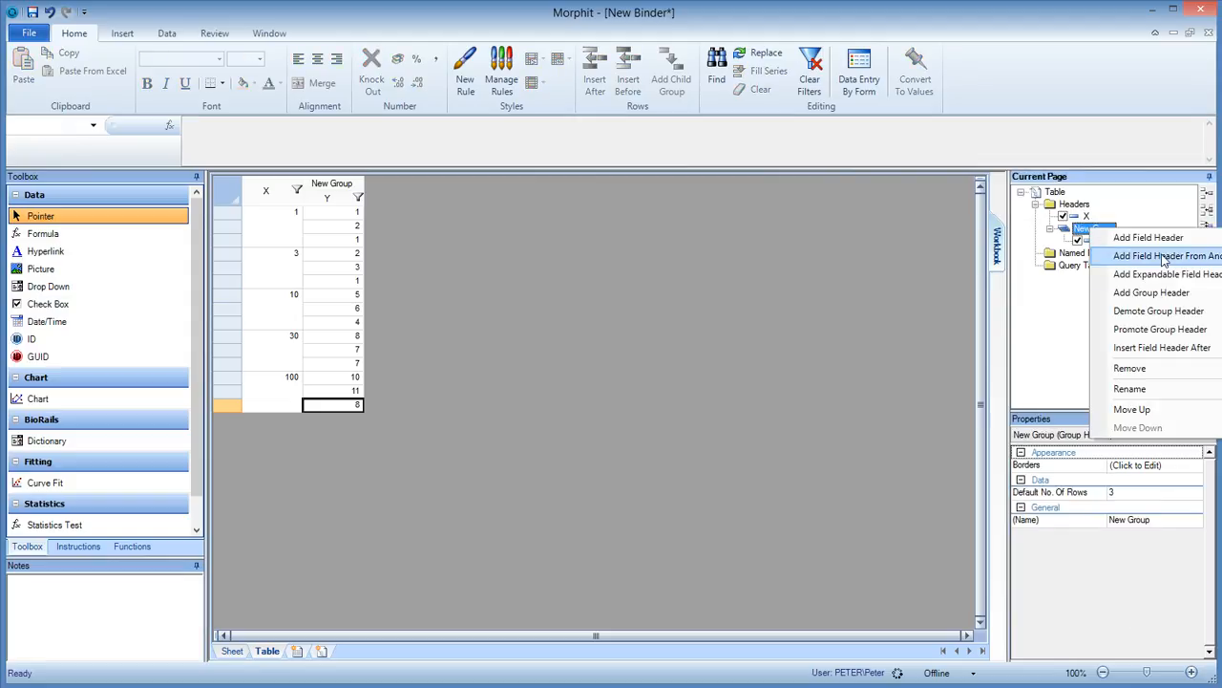
click(1151, 391)
text(Replicates)
key(Return)
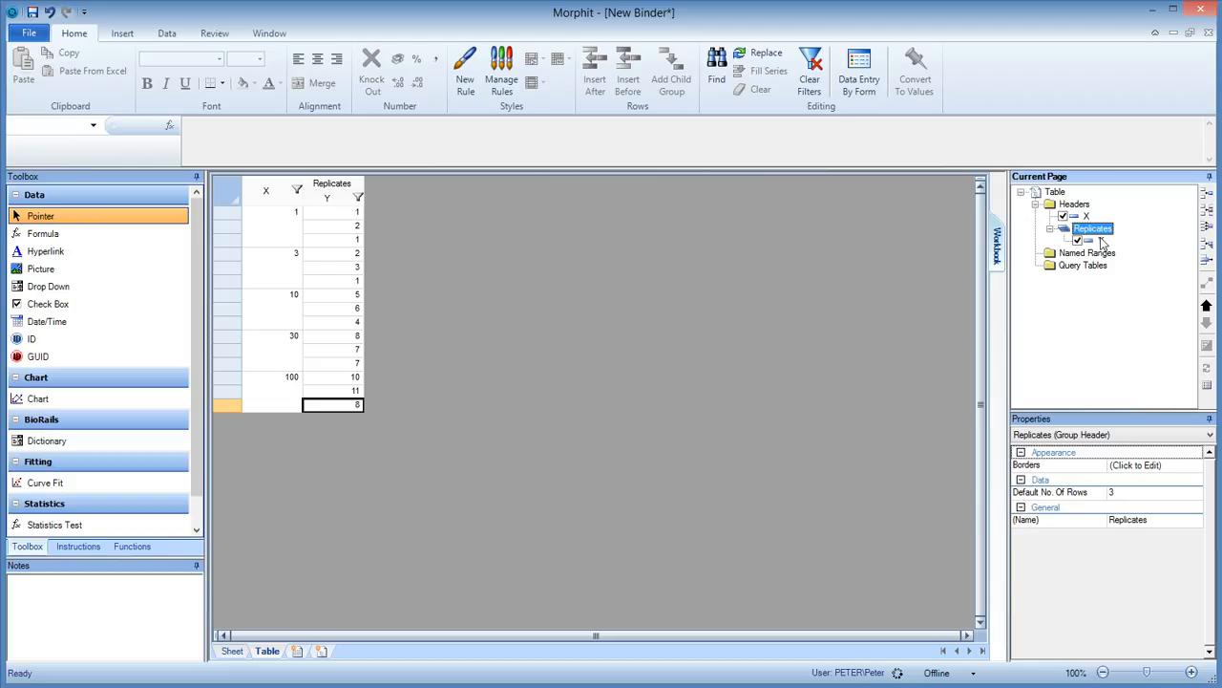
Rename the X field header as Concentartion.
right_click(1086, 217)
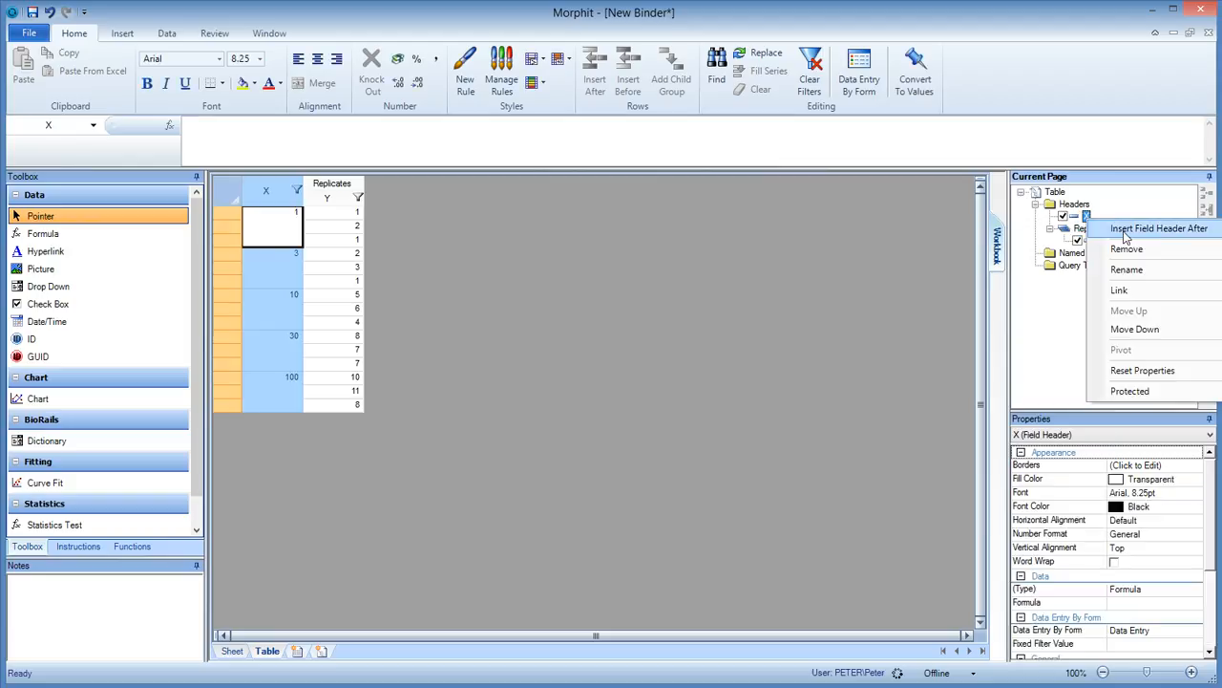
click(1127, 269)
text(Concnetr)
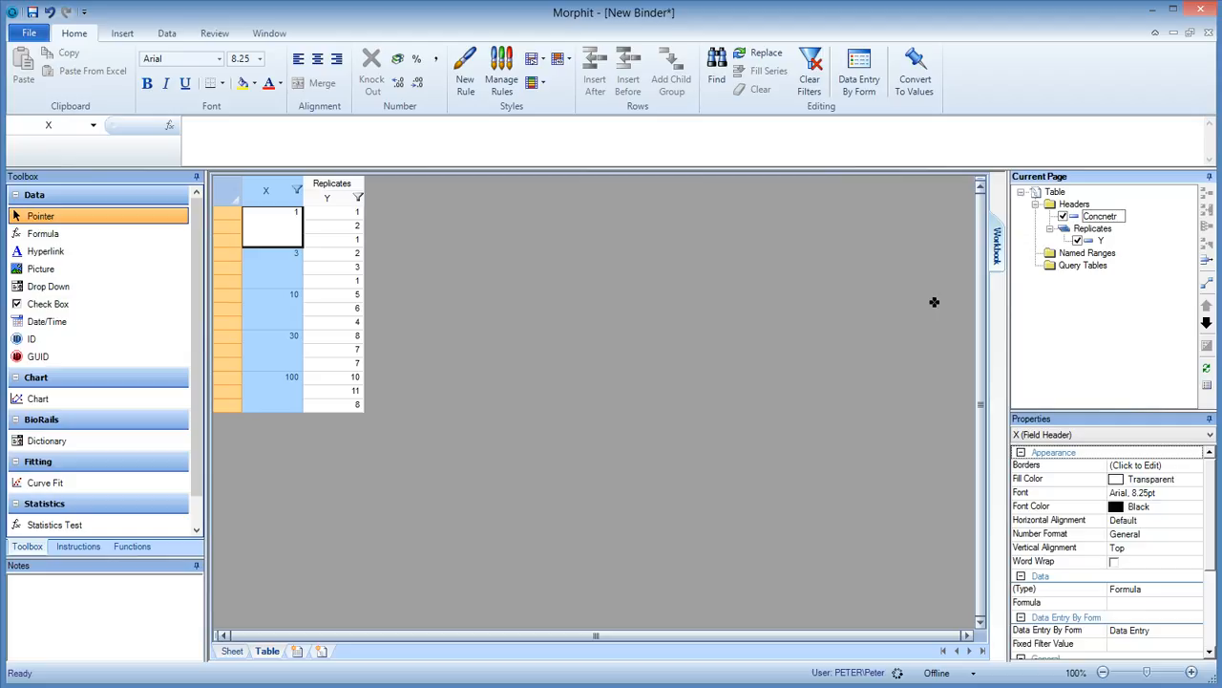
text(ntration)
key(Return)
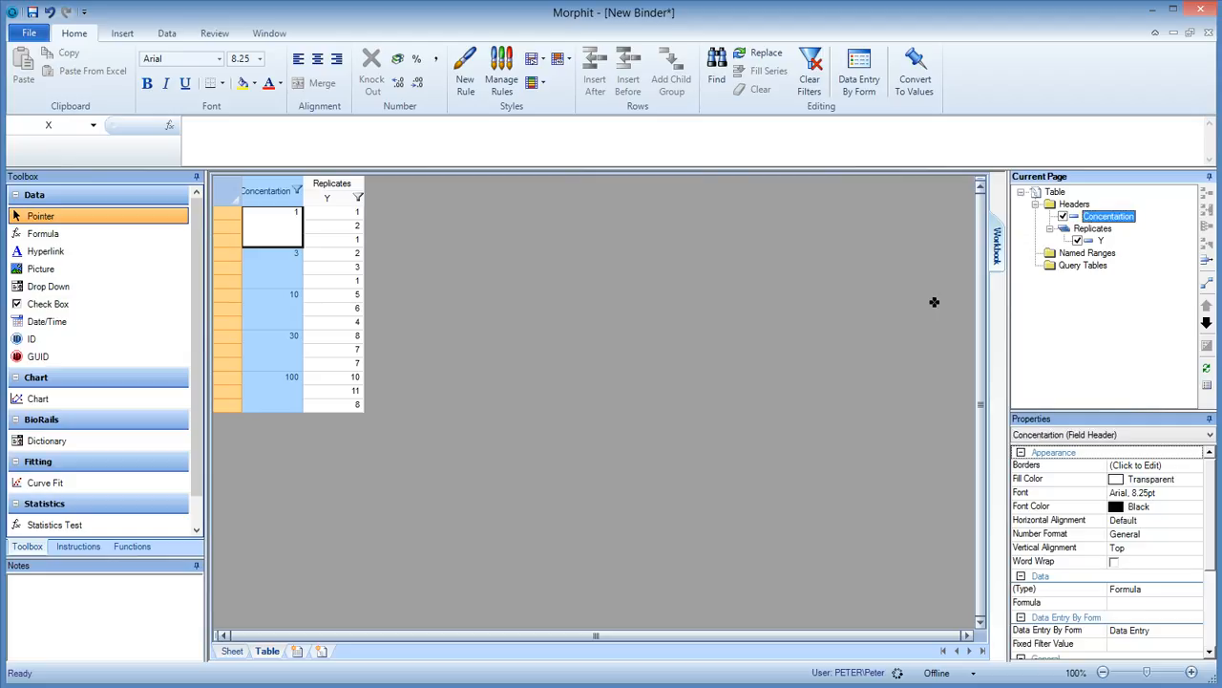
Rename the Y field header as Activity.
right_click(1103, 244)
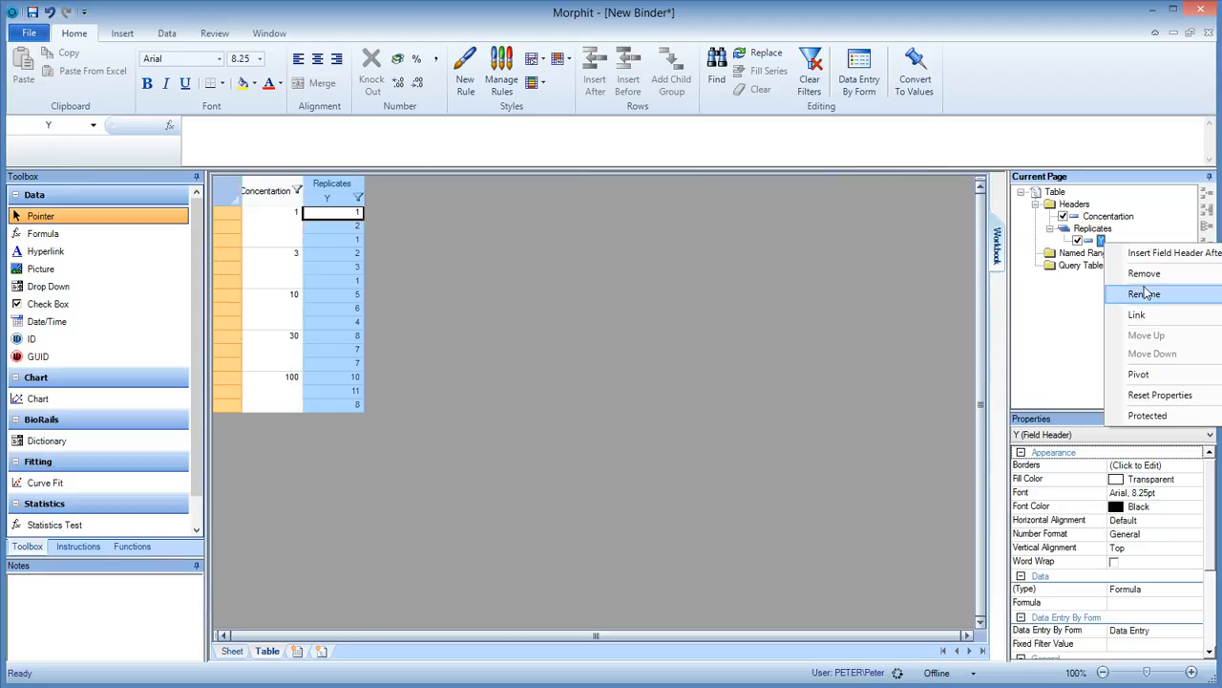
click(1155, 295)
text(Activity)
key(Return)
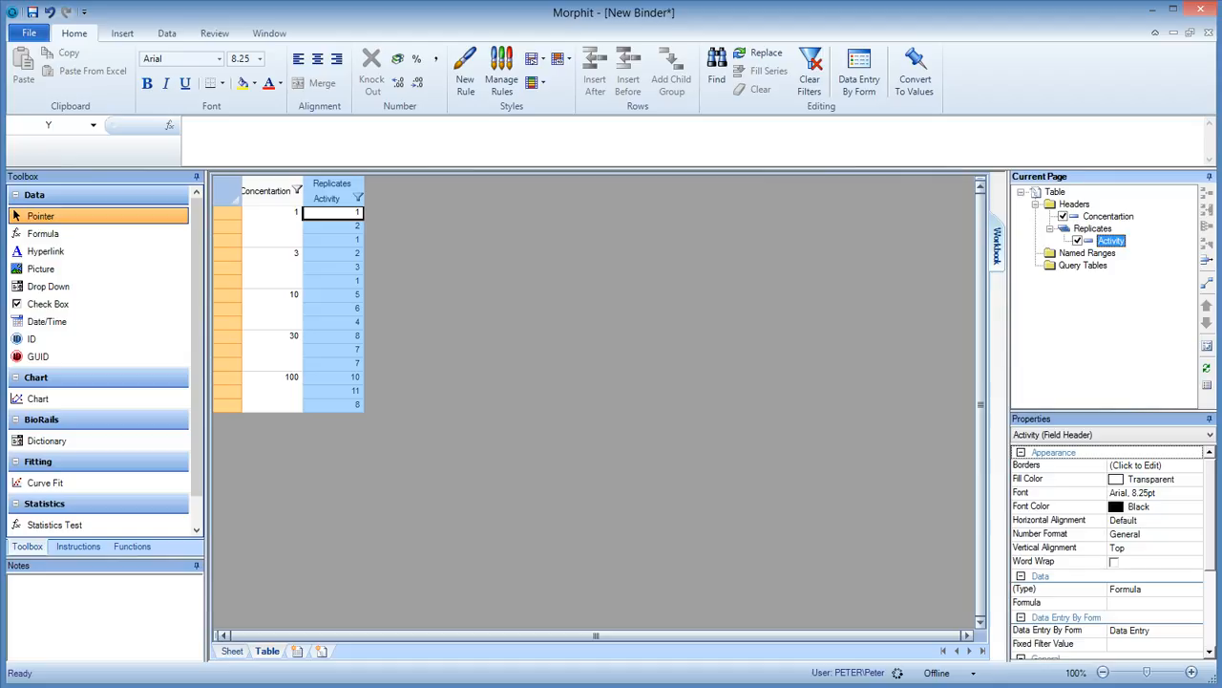
Correct the spelling of the first field header to Concentration and widen its column to fit the name.
right_click(1100, 217)
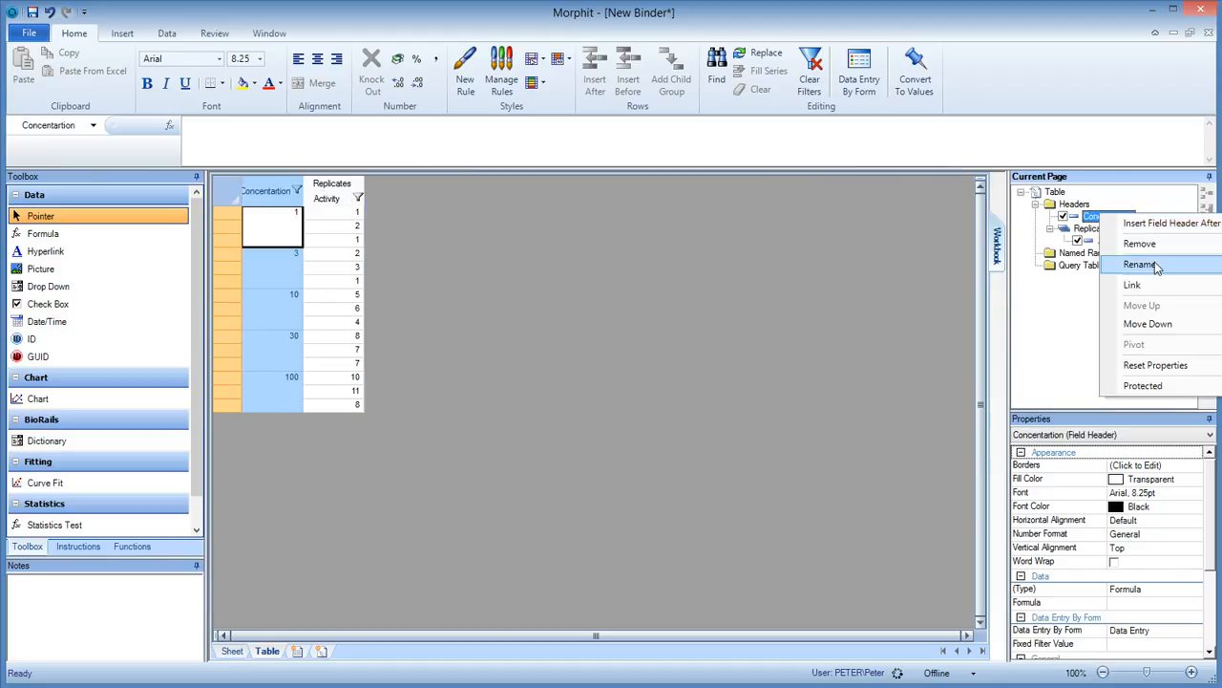
click(1156, 268)
click(1135, 216)
key(BackSpace)
key(BackSpace)
key(BackSpace)
key(BackSpace)
text(ration)
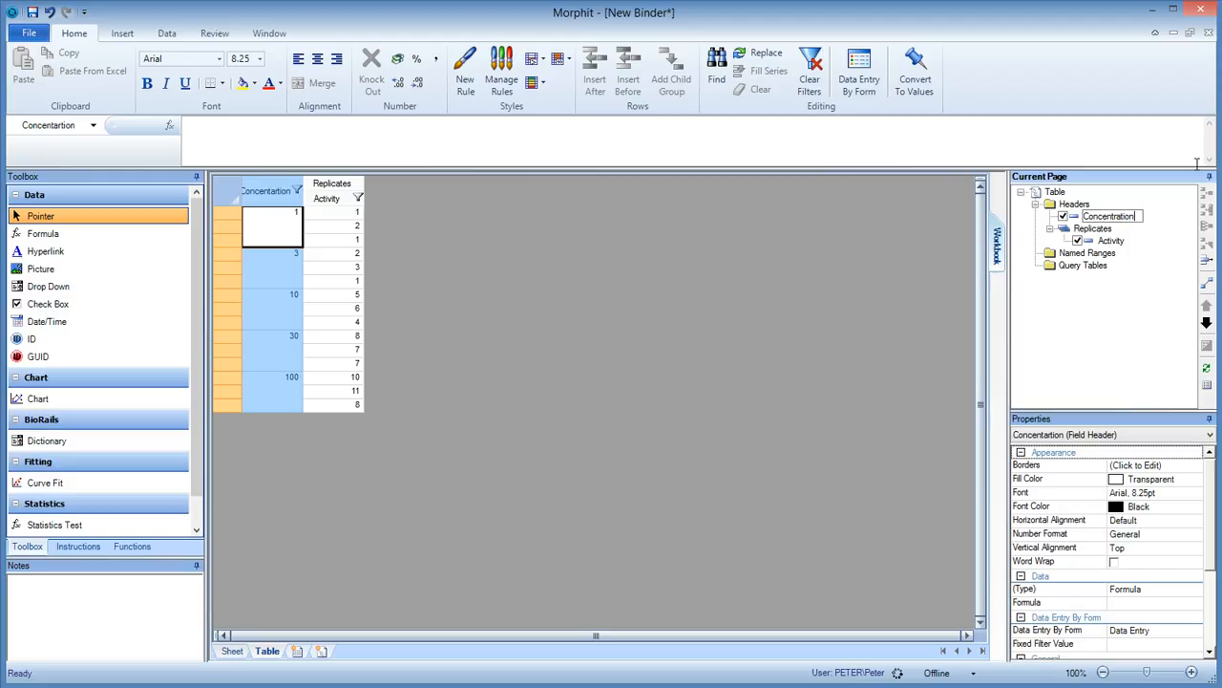
key(Return)
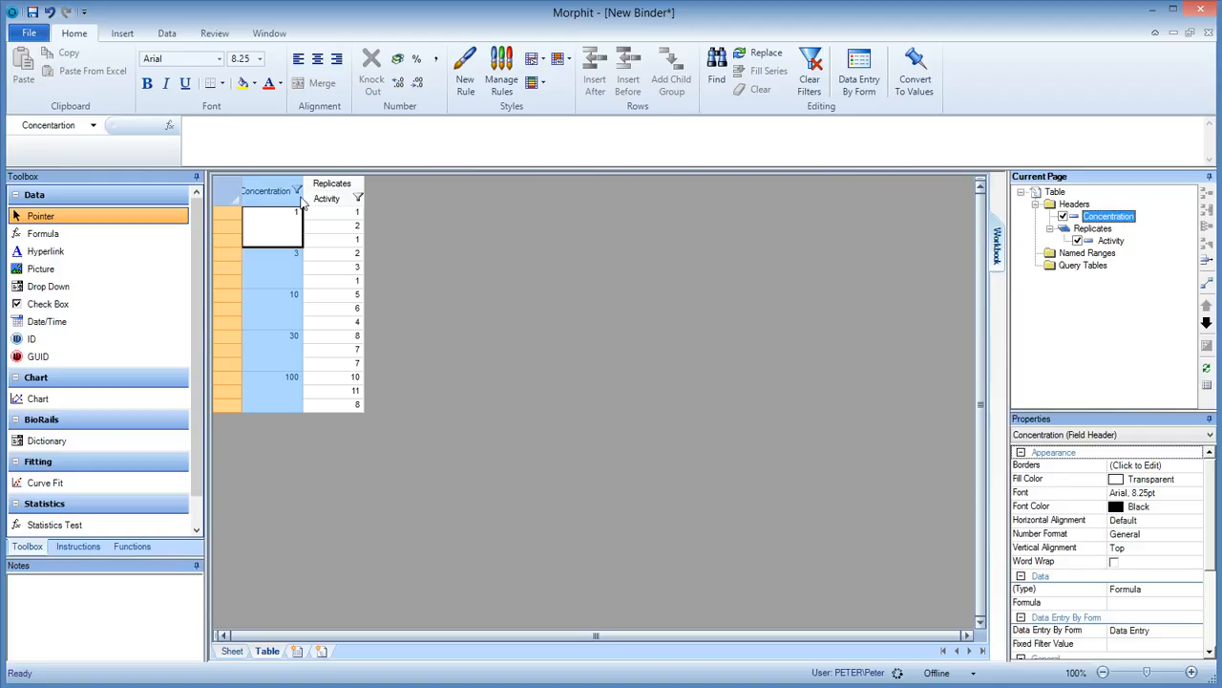
drag(313, 208, 335, 209)
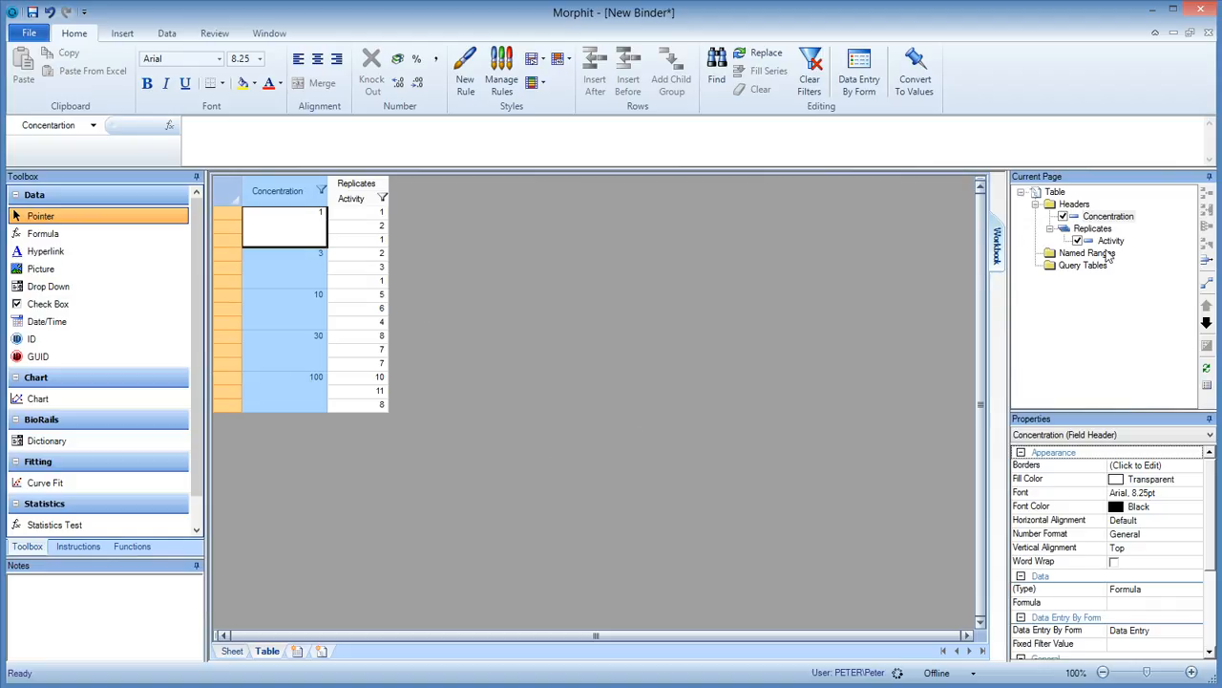
Demote the Headers group to nest the existing headers one level deeper, and widen the New Field column.
click(1079, 205)
right_click(1083, 208)
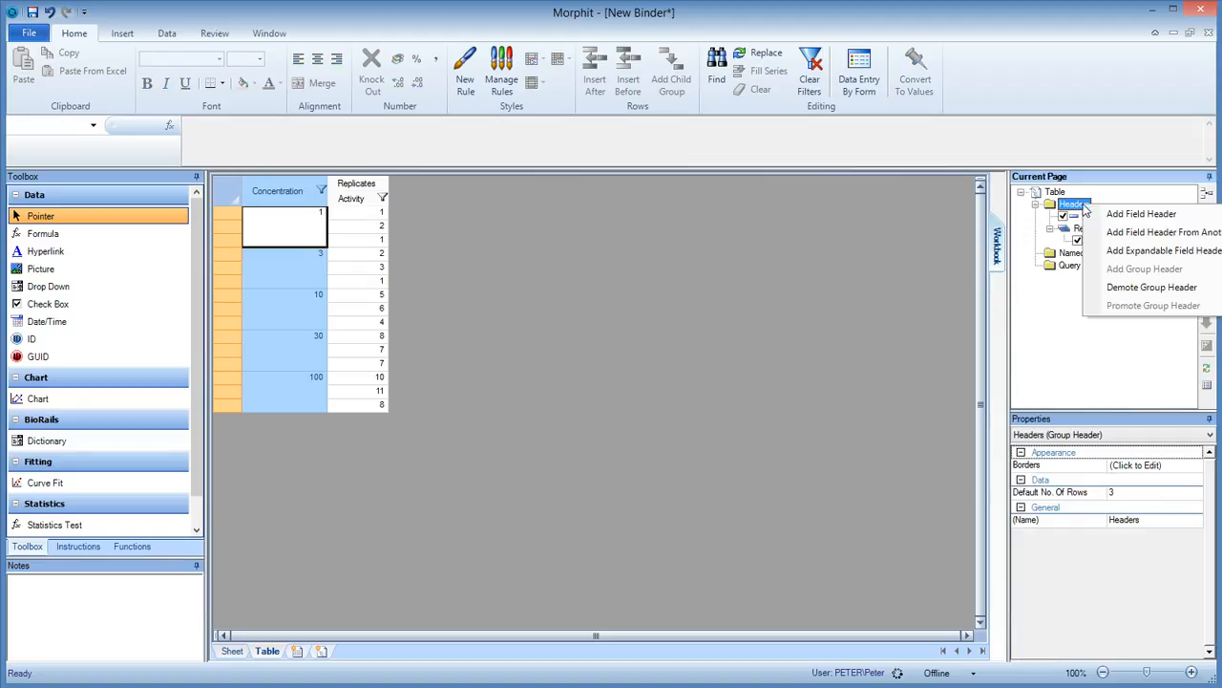
click(1139, 288)
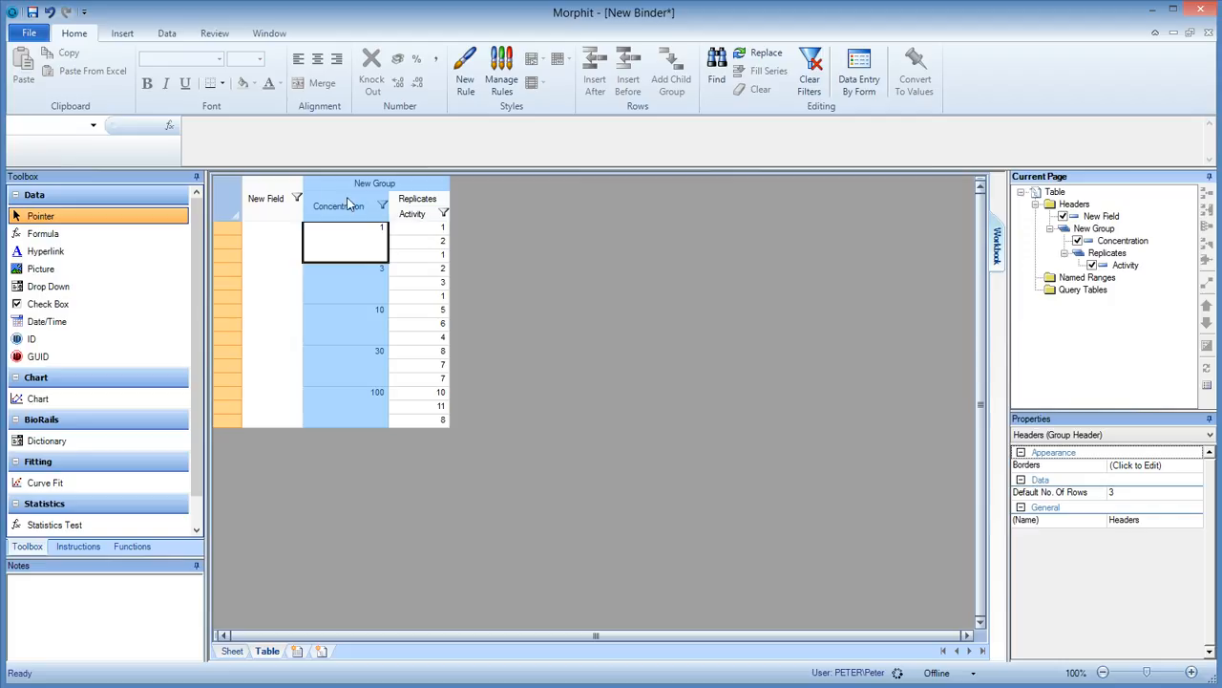
drag(303, 205, 377, 204)
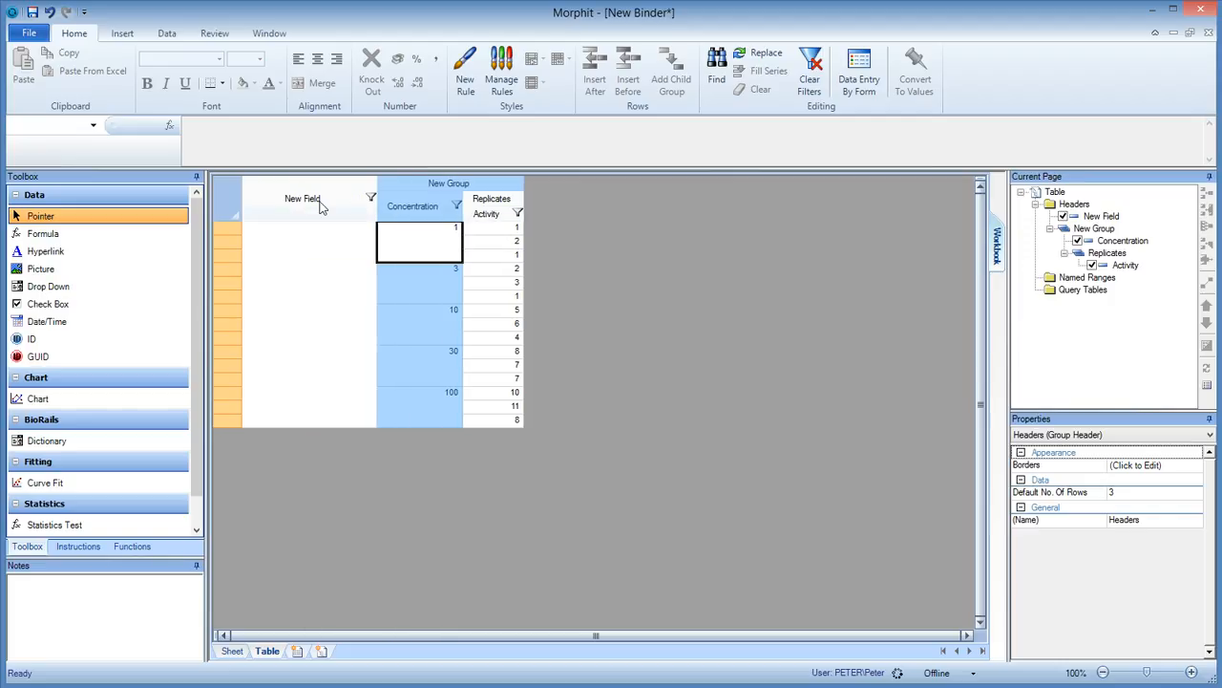
Rename the New Field header as Fit and move it after the New Group header.
double_click(1110, 219)
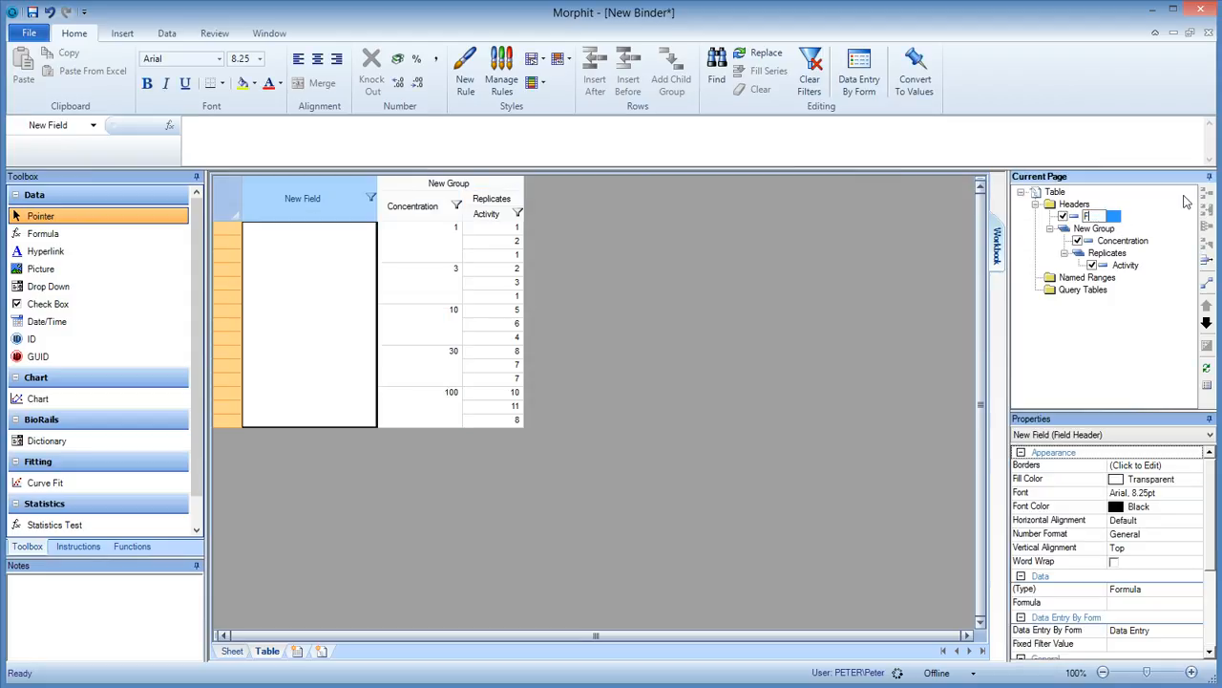
text(Fit)
key(Return)
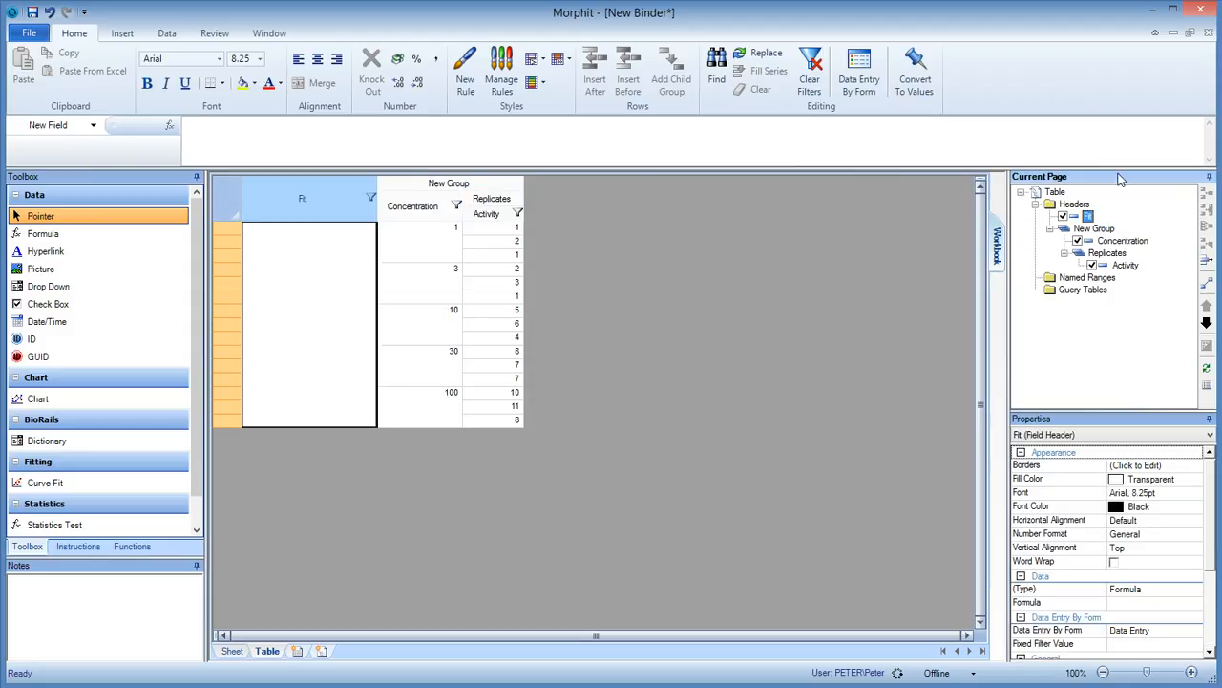
click(1206, 324)
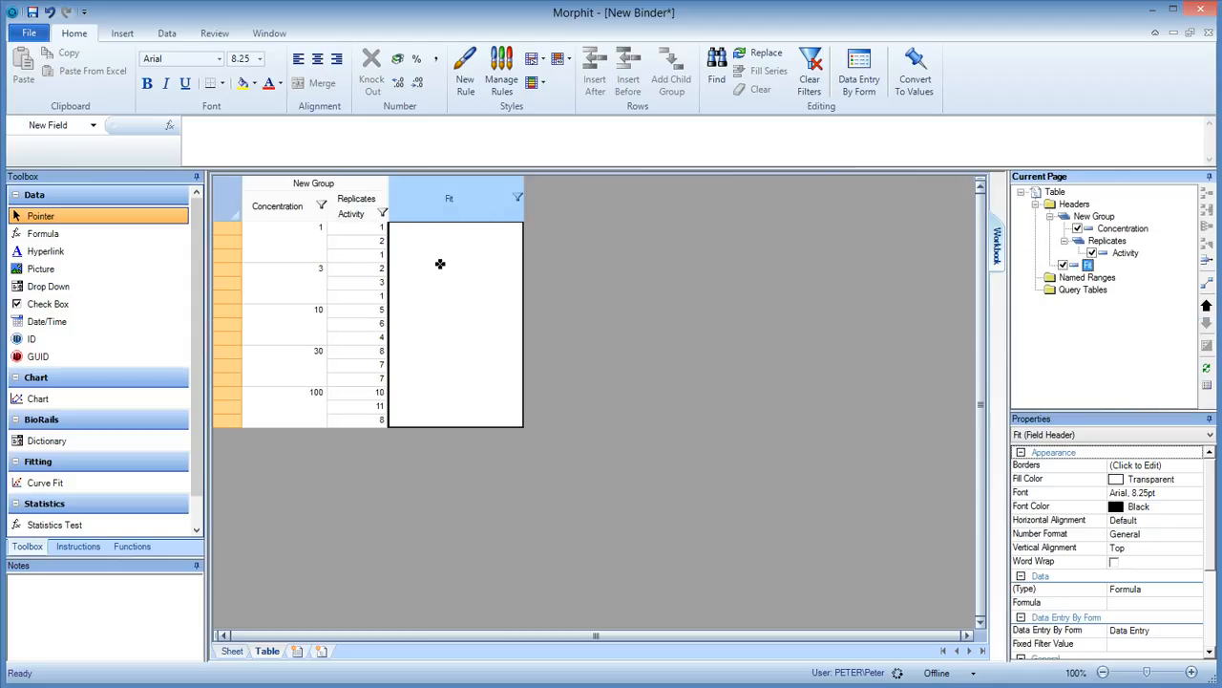
Widen the Activity column slightly and turn the Fit field into a curve fit.
drag(390, 216, 402, 217)
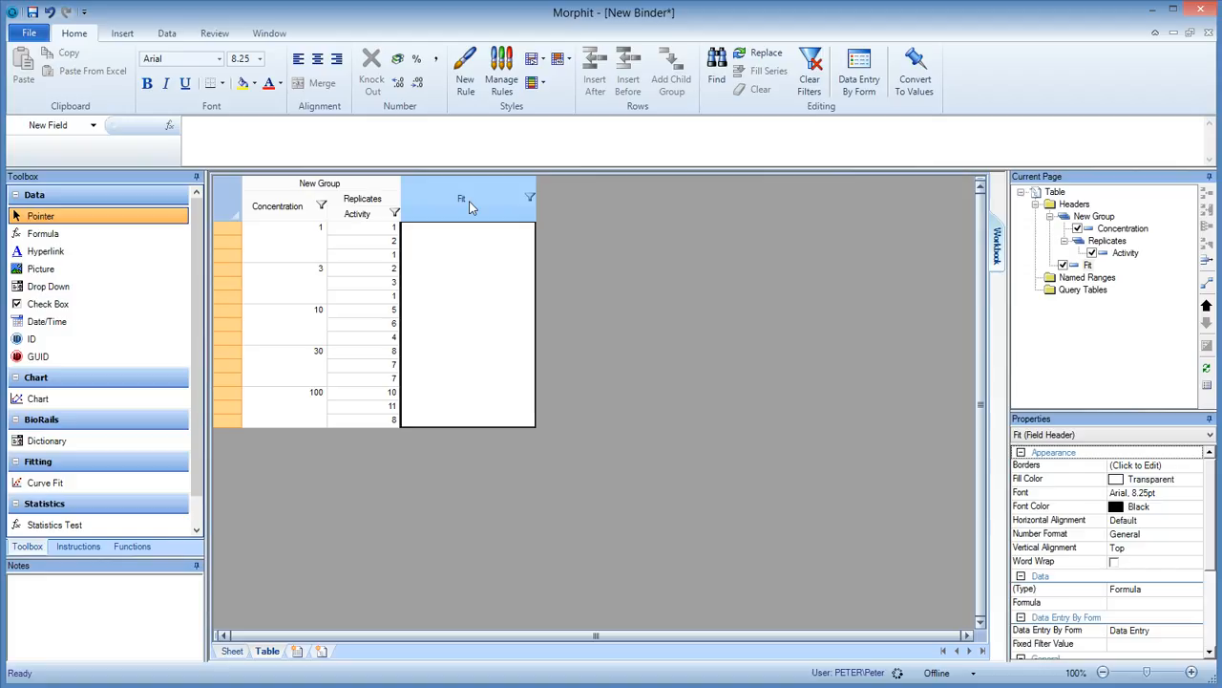
click(67, 485)
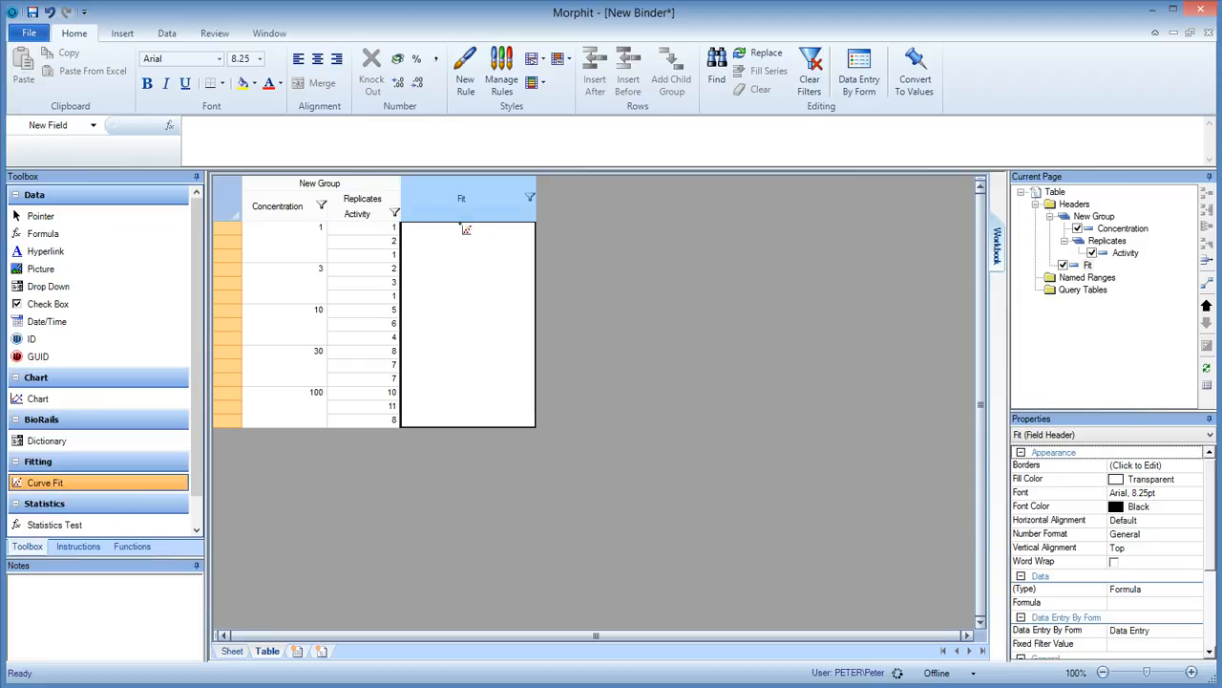
click(464, 230)
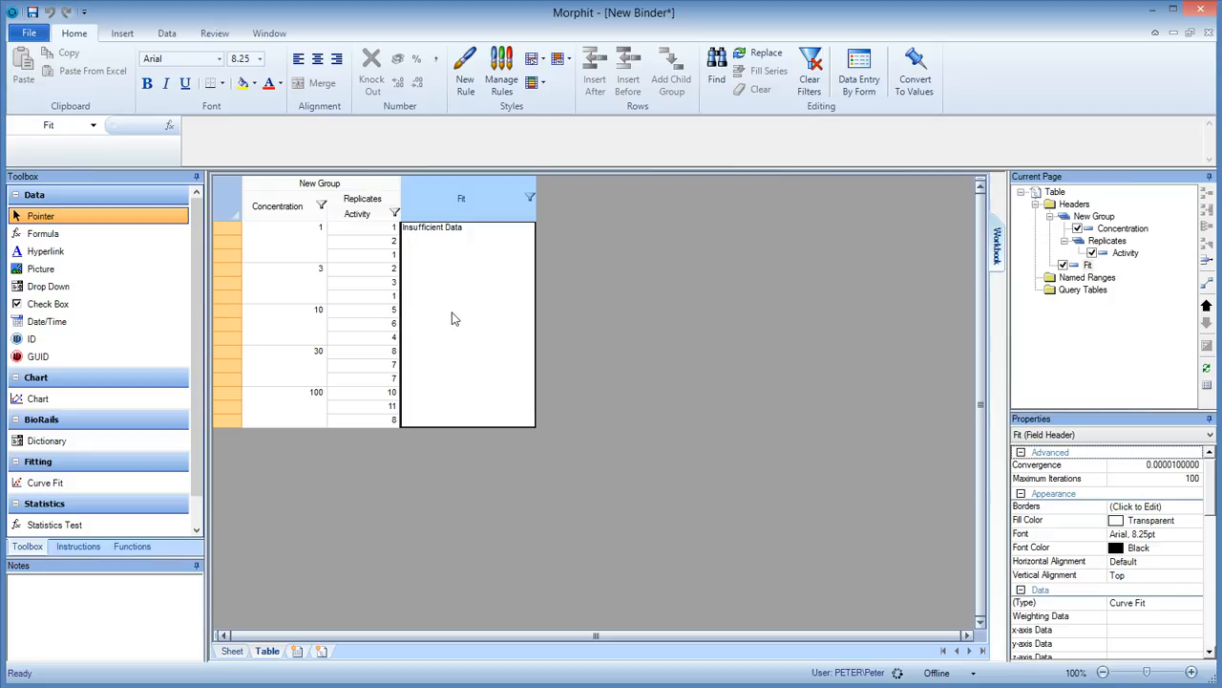
Set the Fit field's curve fit to use Concentration for the x-axis and Activity for the y-axis.
double_click(456, 204)
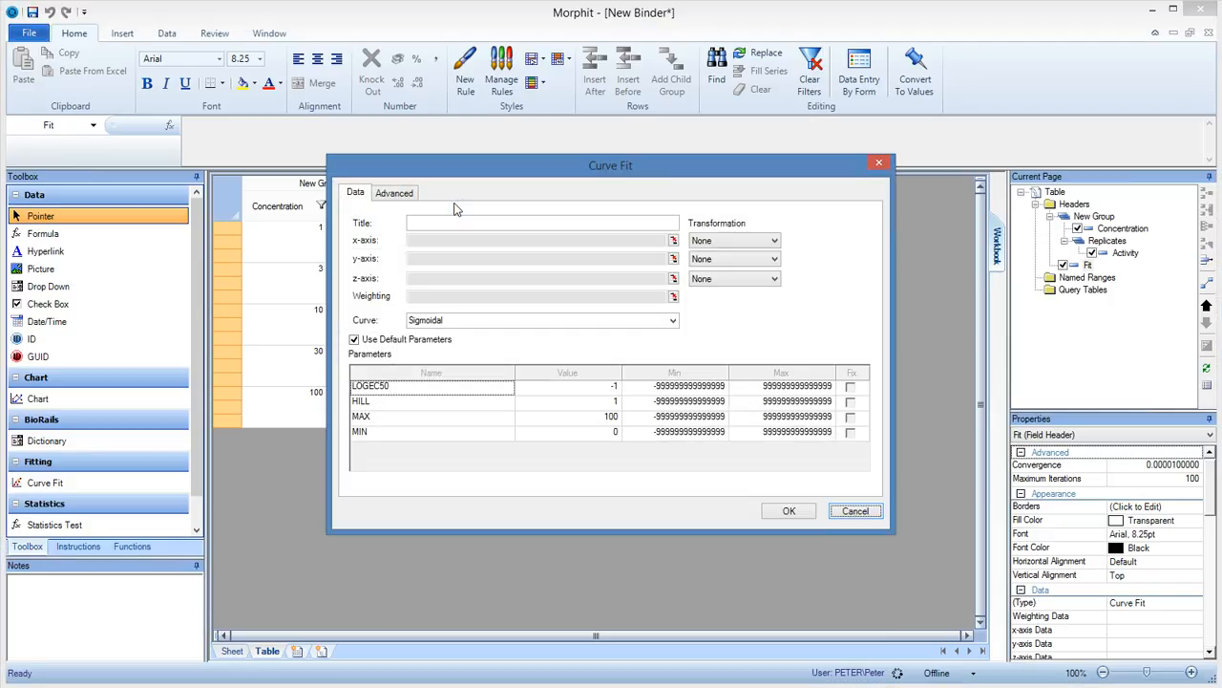
click(673, 242)
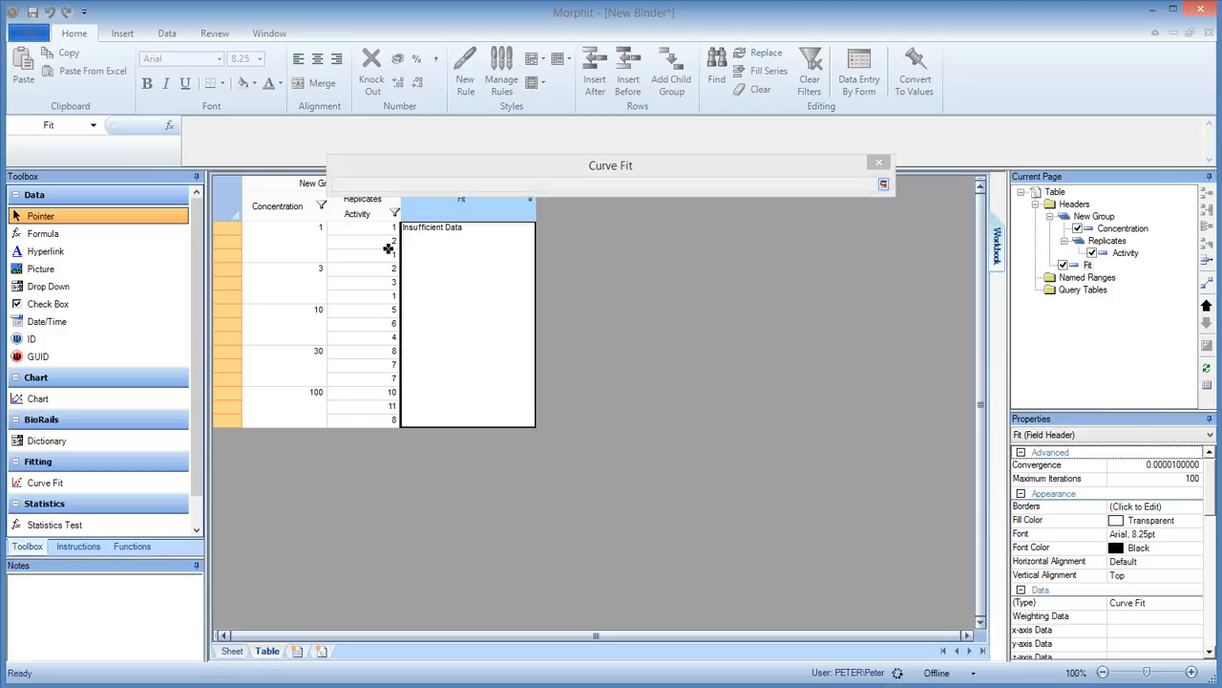
click(296, 216)
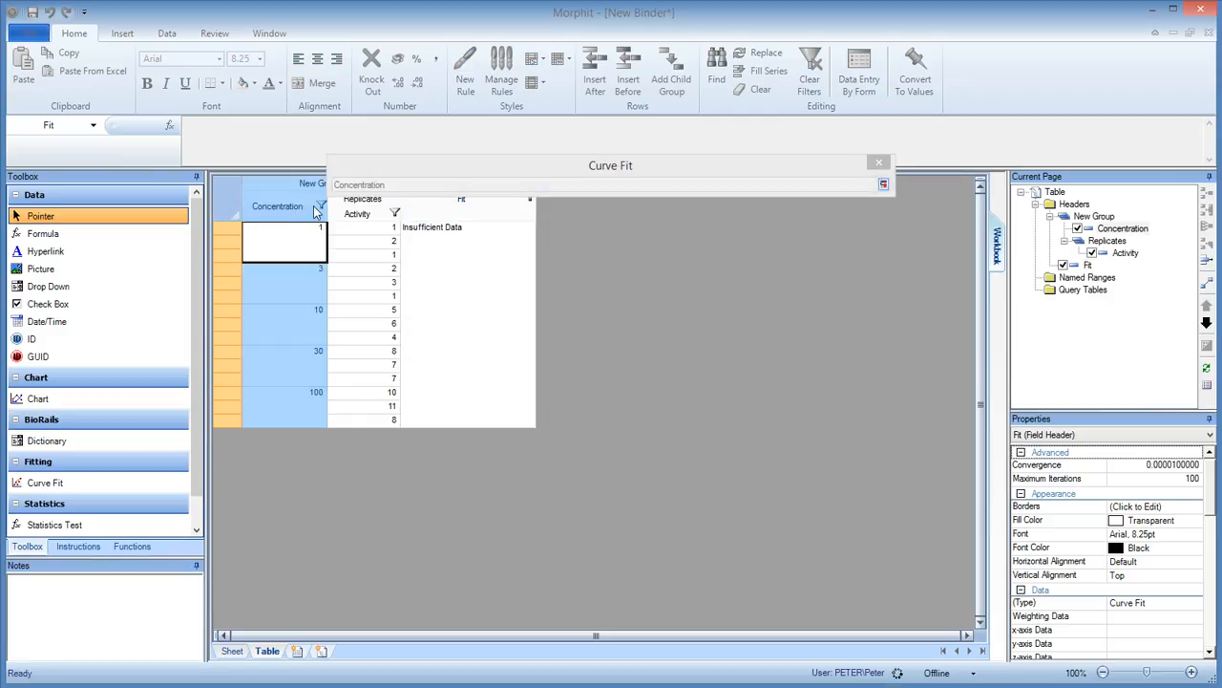
key(Return)
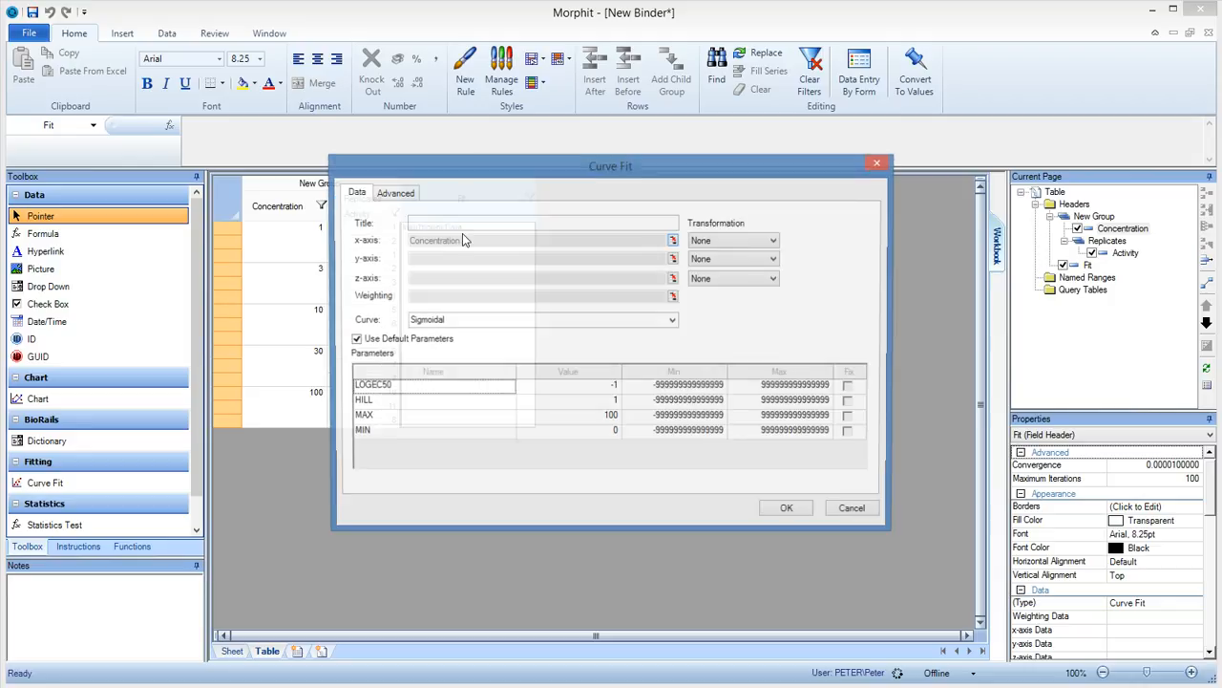
click(673, 258)
click(368, 219)
key(Return)
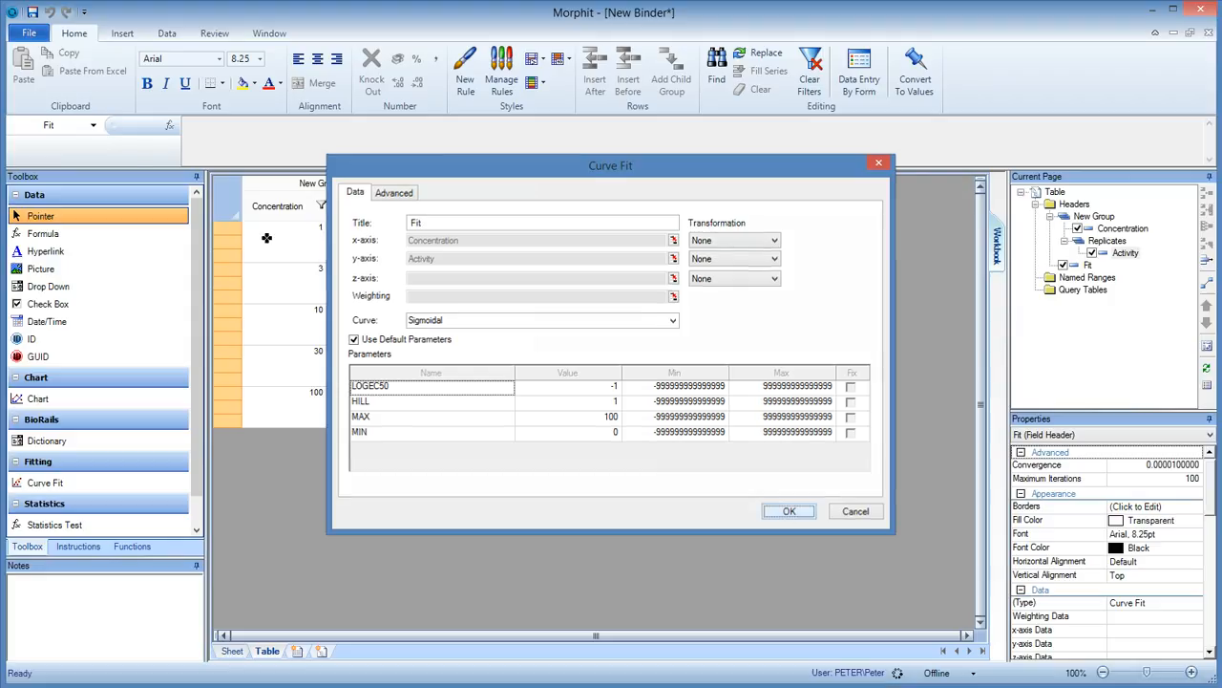
key(Return)
Search the Fitting 4 Morphit help for SIGMOIDAL and read the Sigmoidal topic's equation and parameter definitions.
click(28, 33)
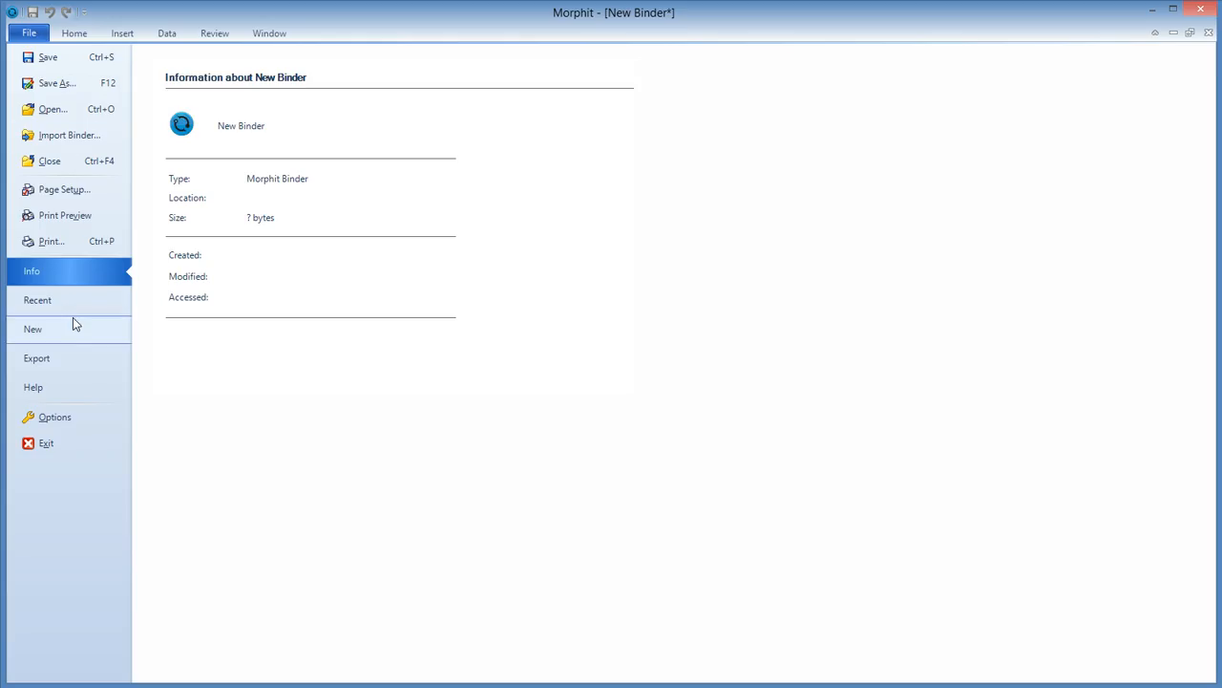
click(67, 387)
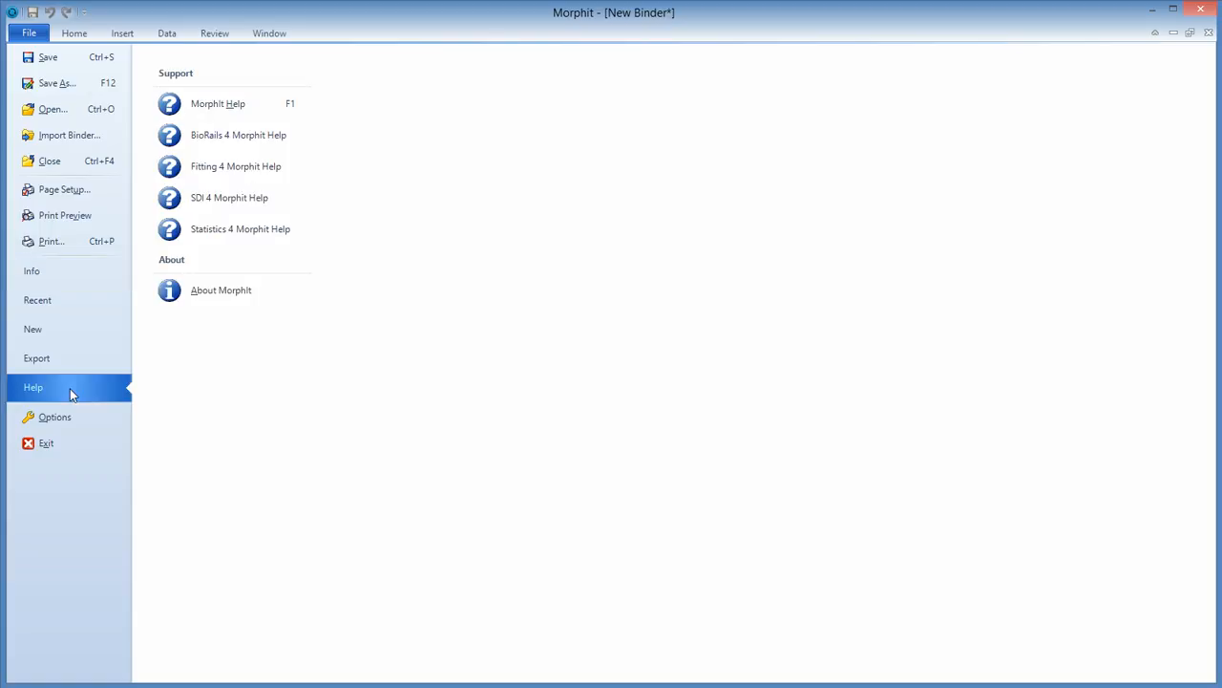
click(241, 170)
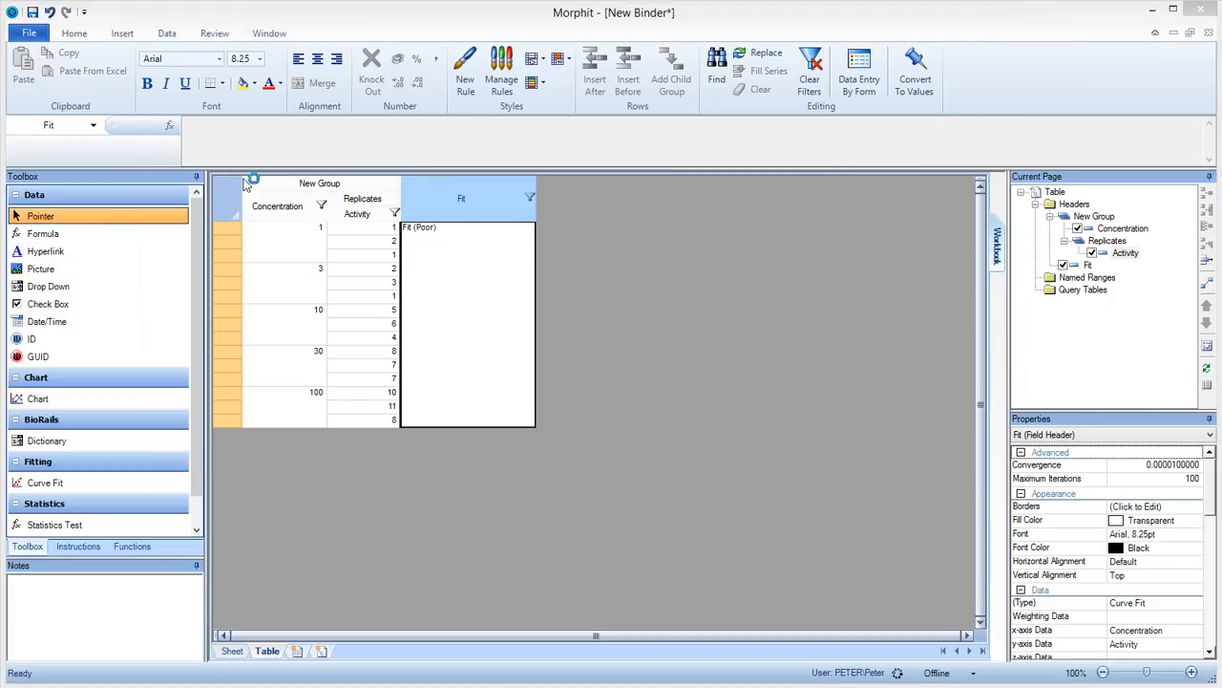
click(172, 77)
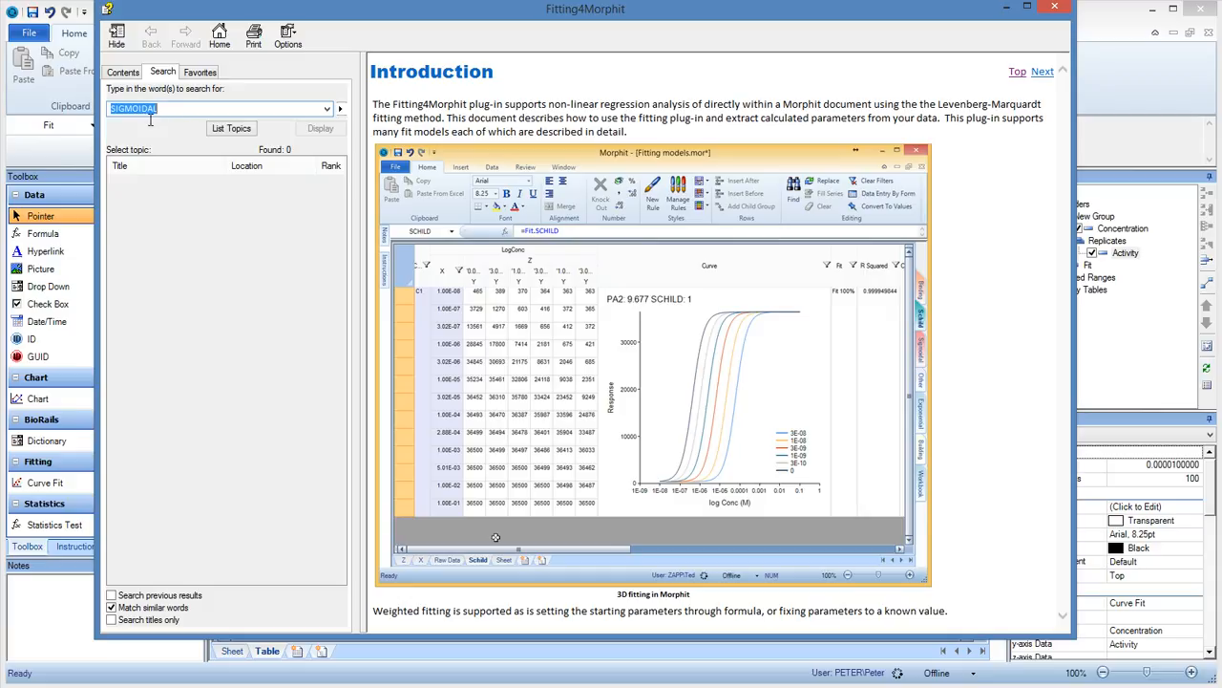
click(232, 130)
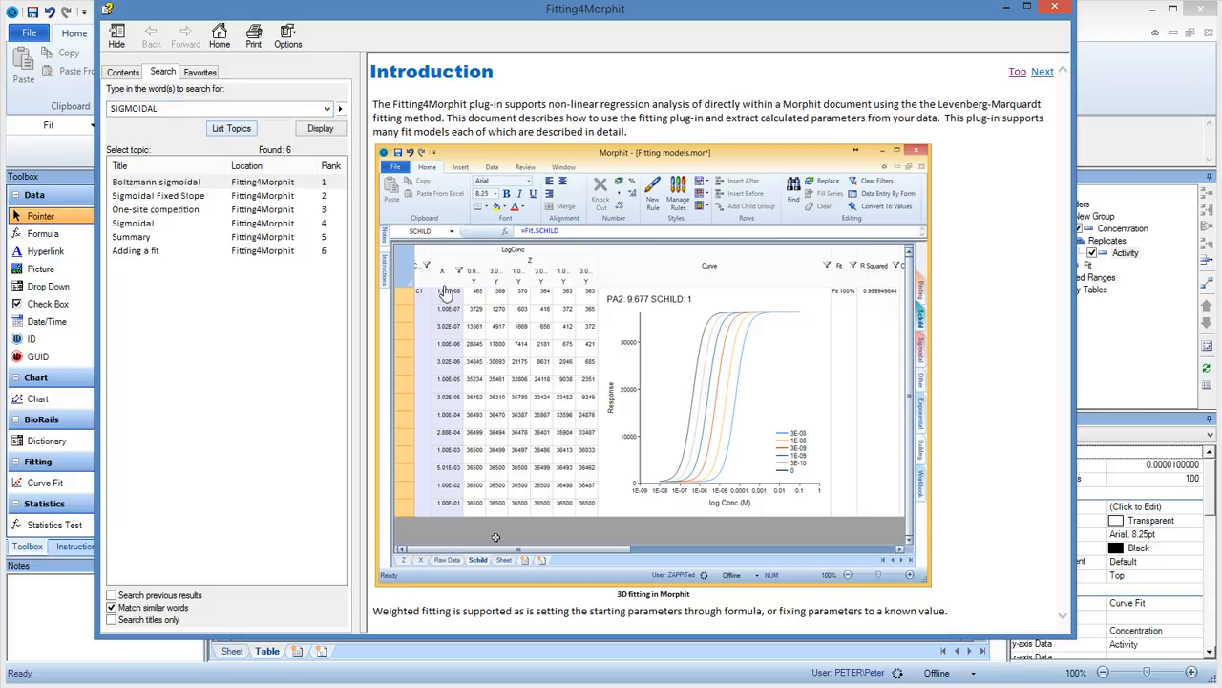
click(141, 225)
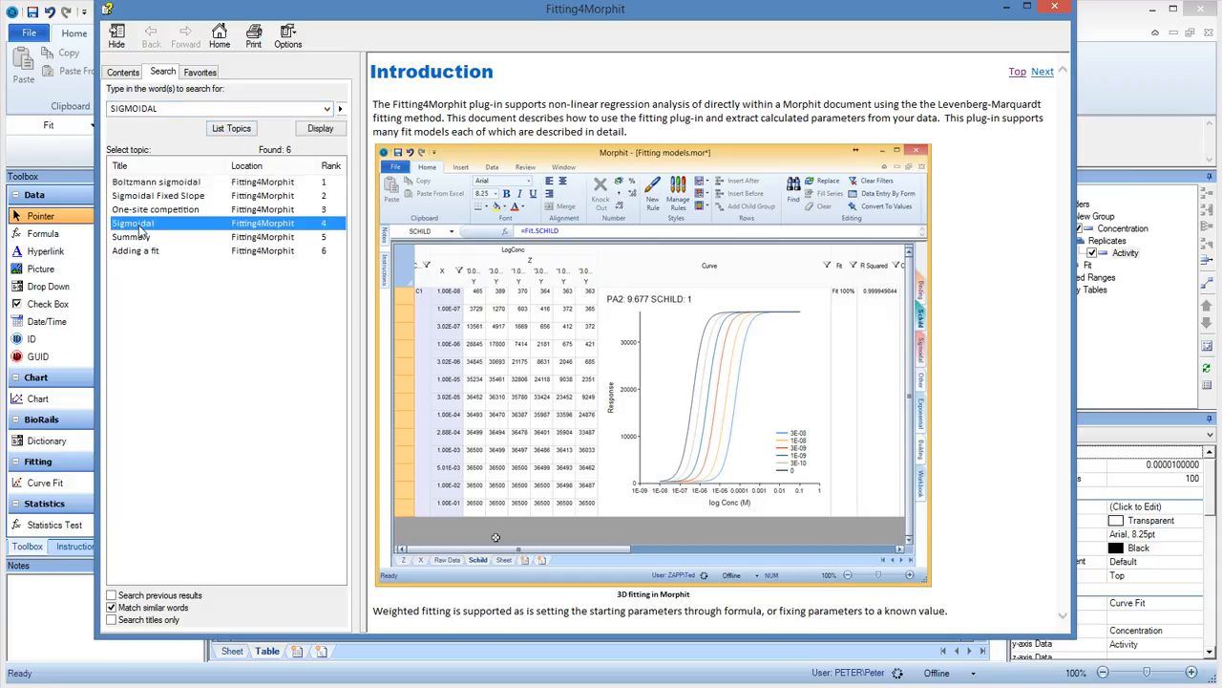
double_click(141, 225)
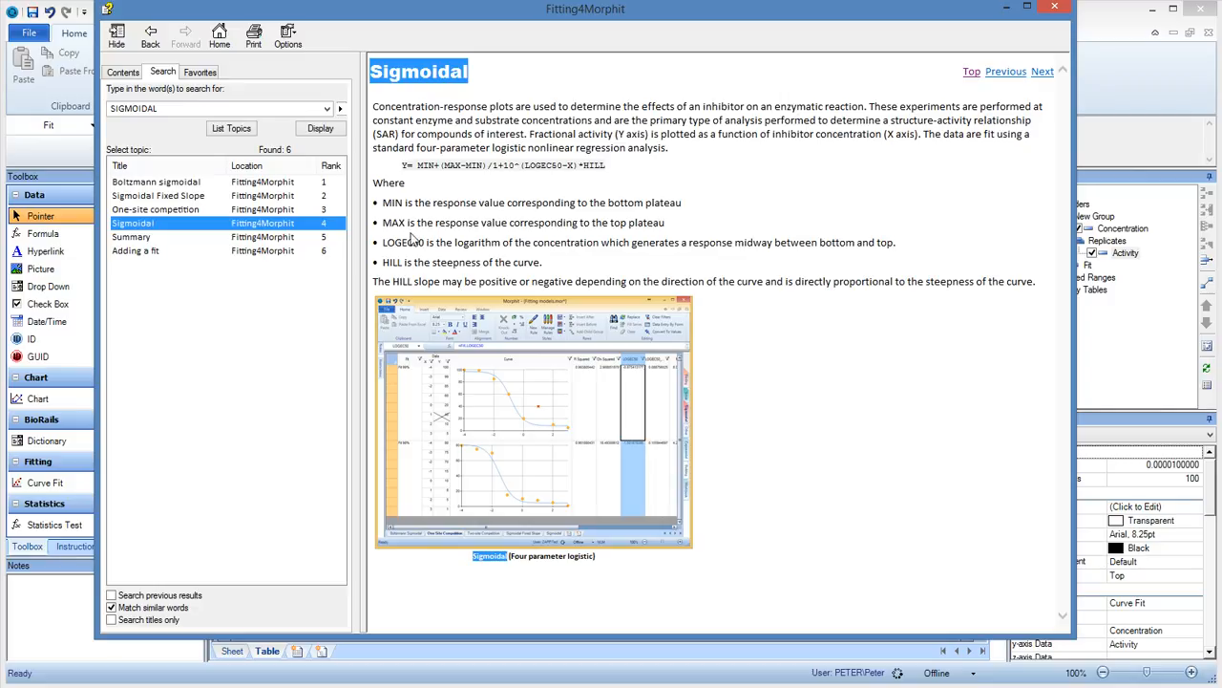
click(1054, 8)
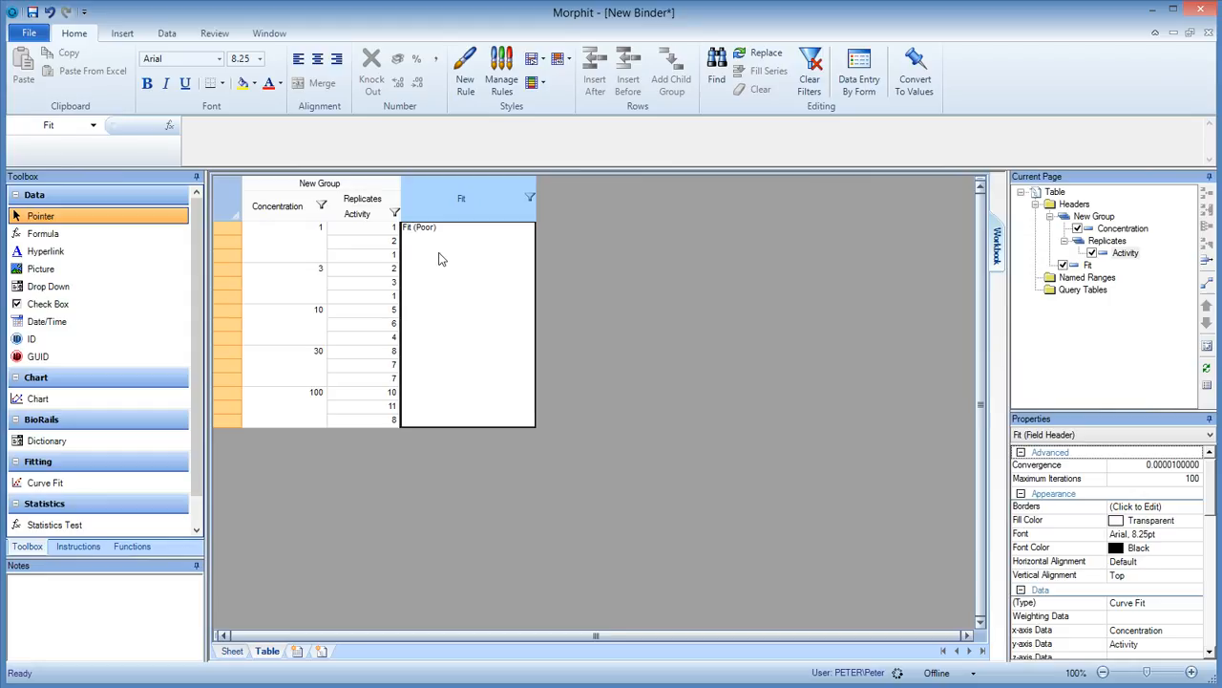
Apply a Log transformation to the x-axis of the Fit field's curve fit and narrow the Fit column.
double_click(478, 199)
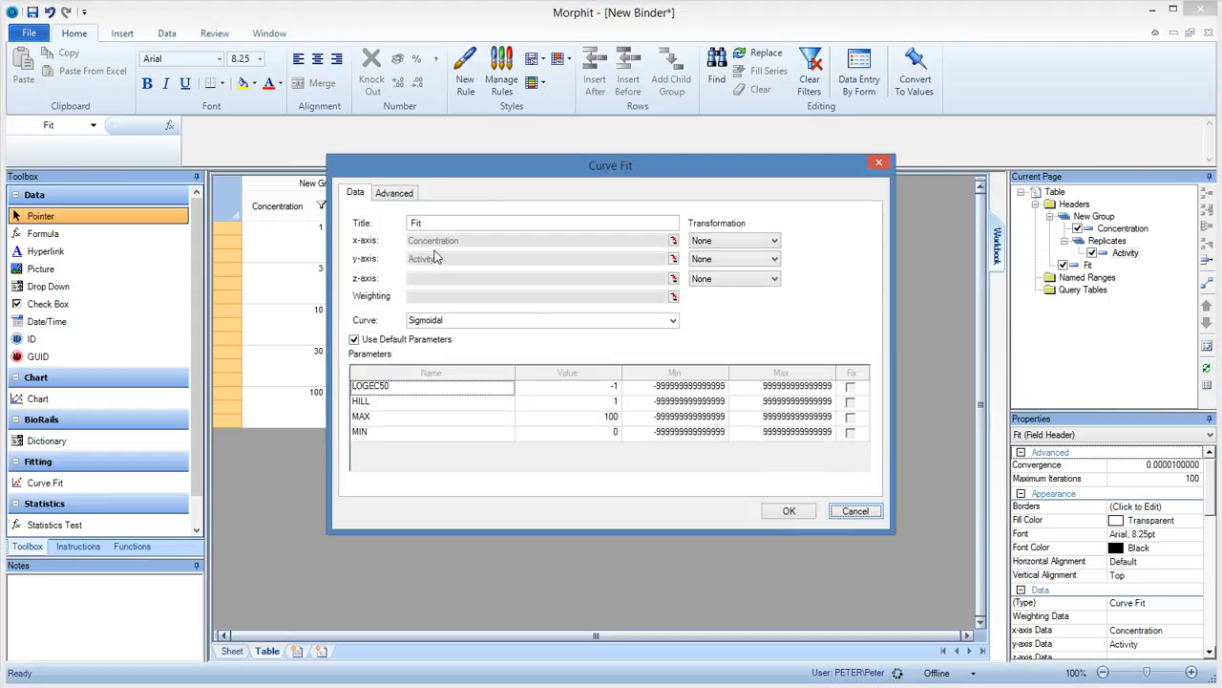
drag(490, 172, 634, 116)
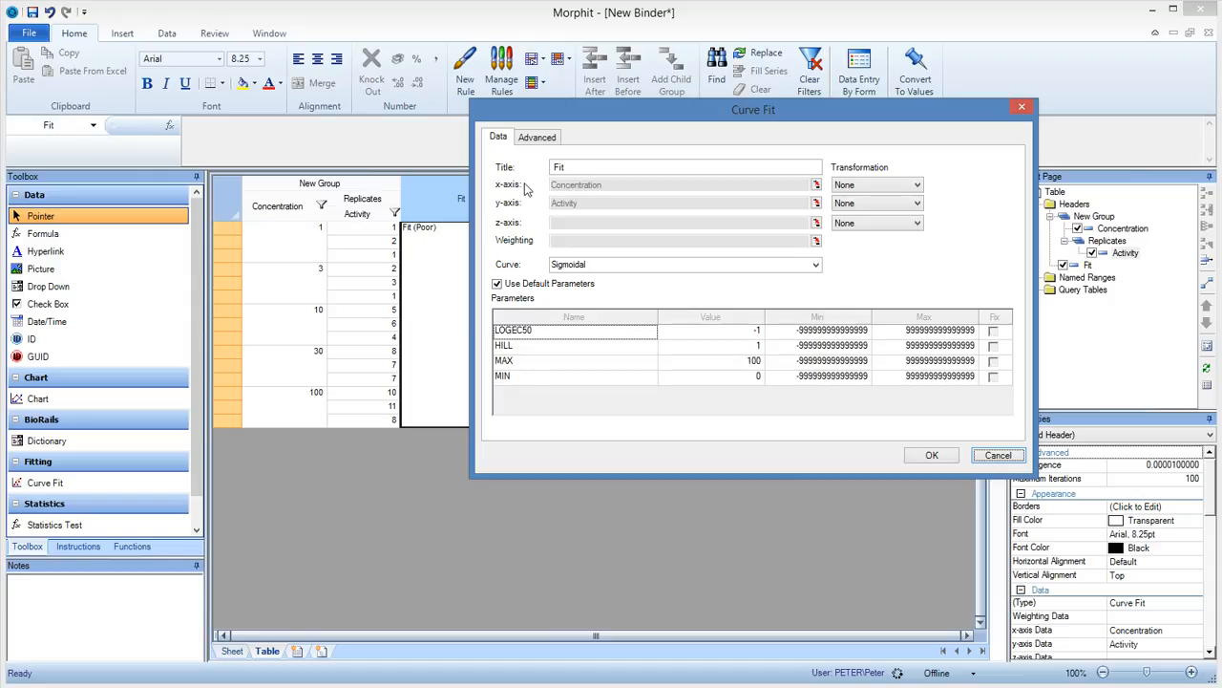
click(871, 187)
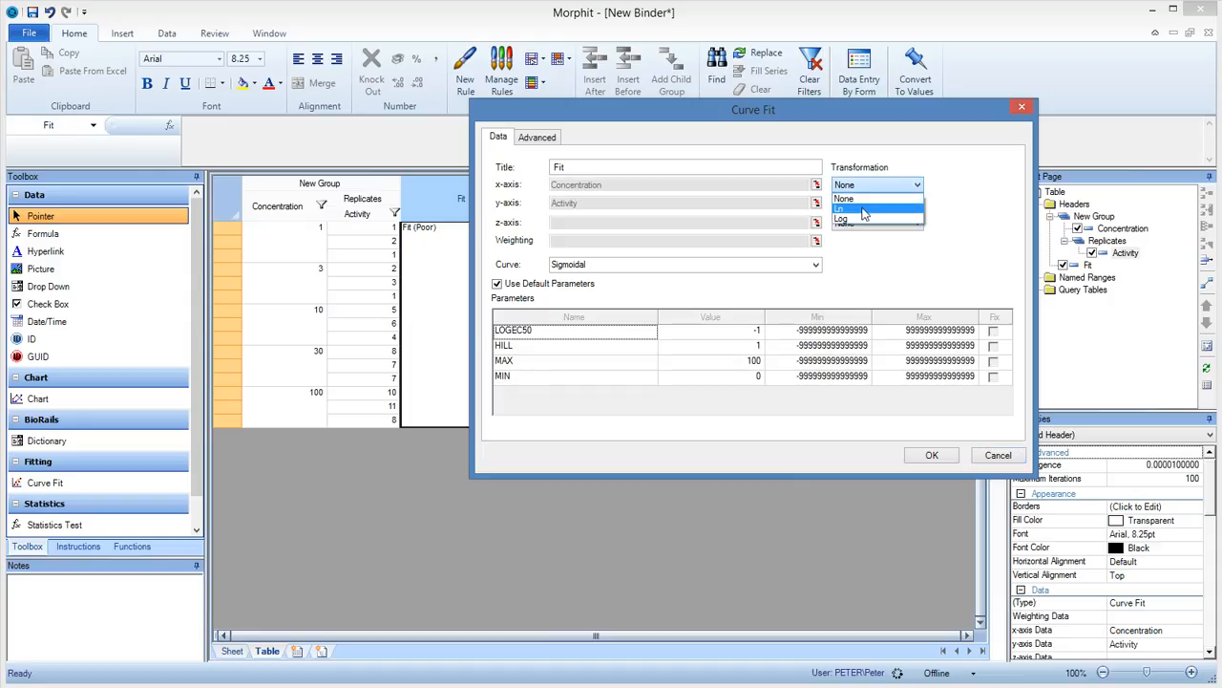
click(865, 220)
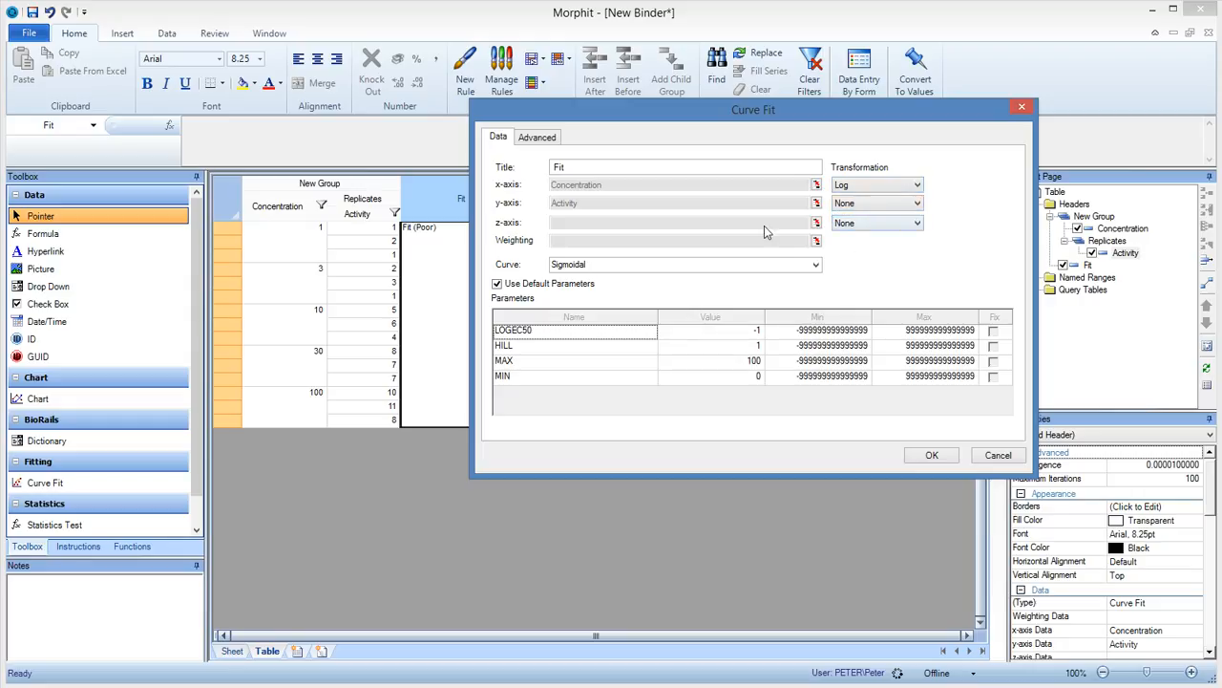
click(932, 457)
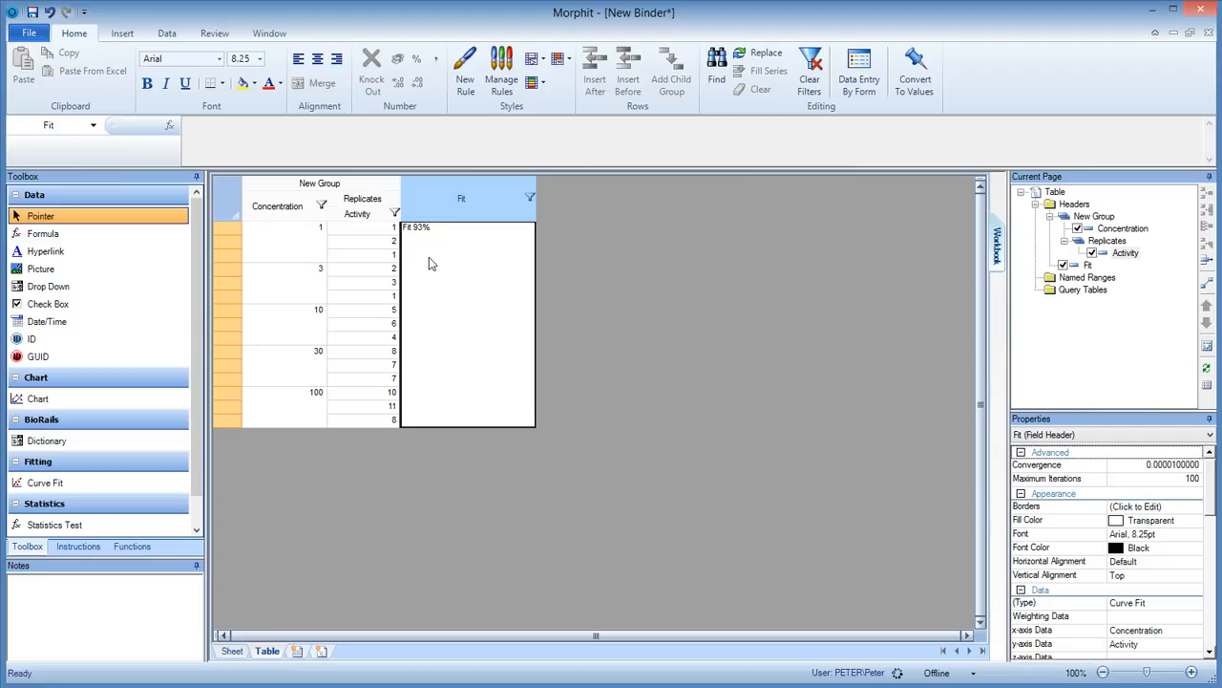
drag(548, 215, 521, 215)
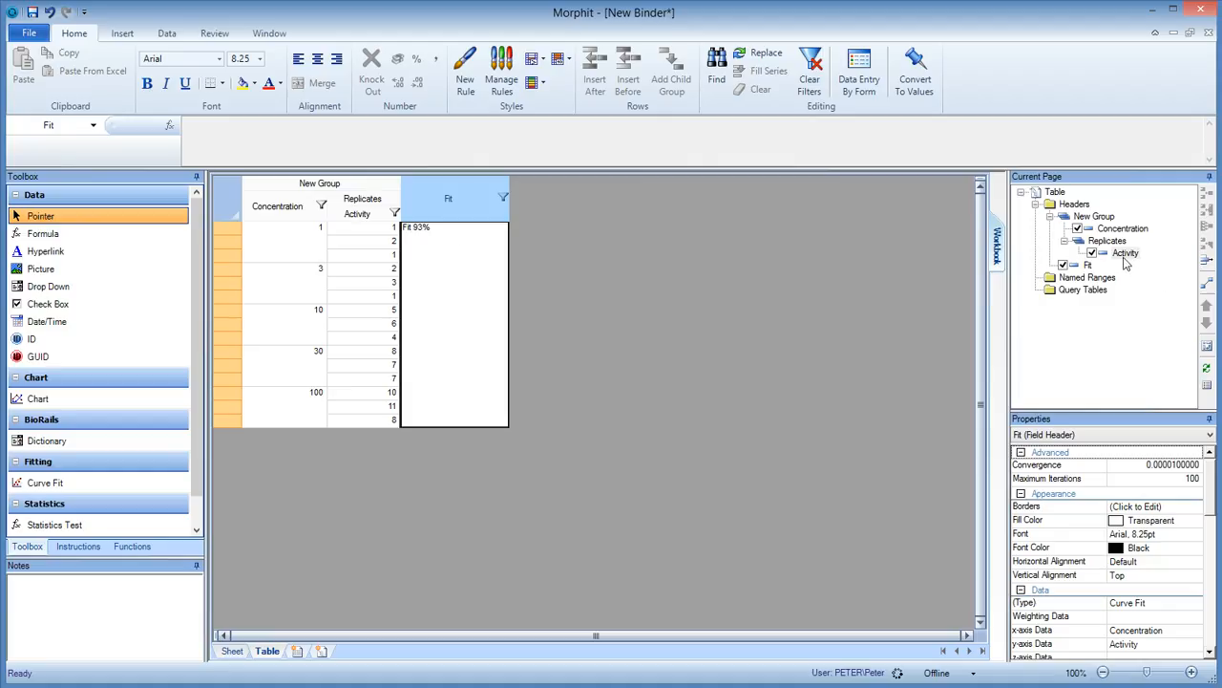
Insert a new field header after Fit and name it Chart.
click(1090, 266)
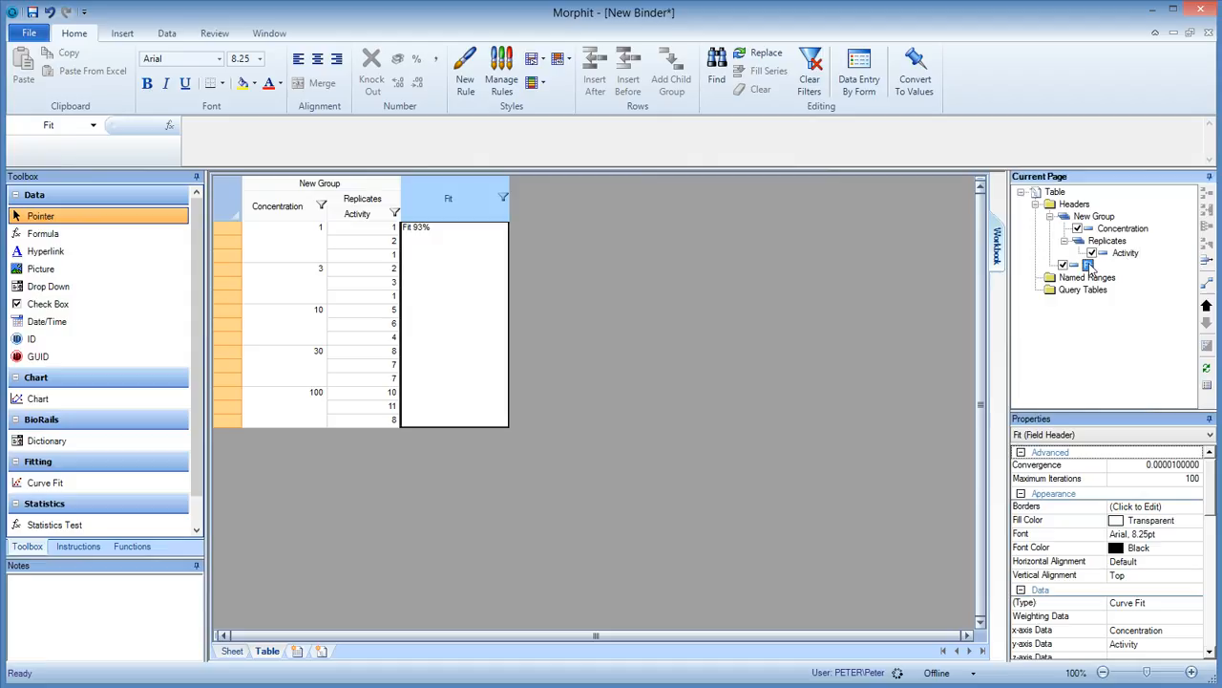
right_click(1089, 265)
click(1163, 274)
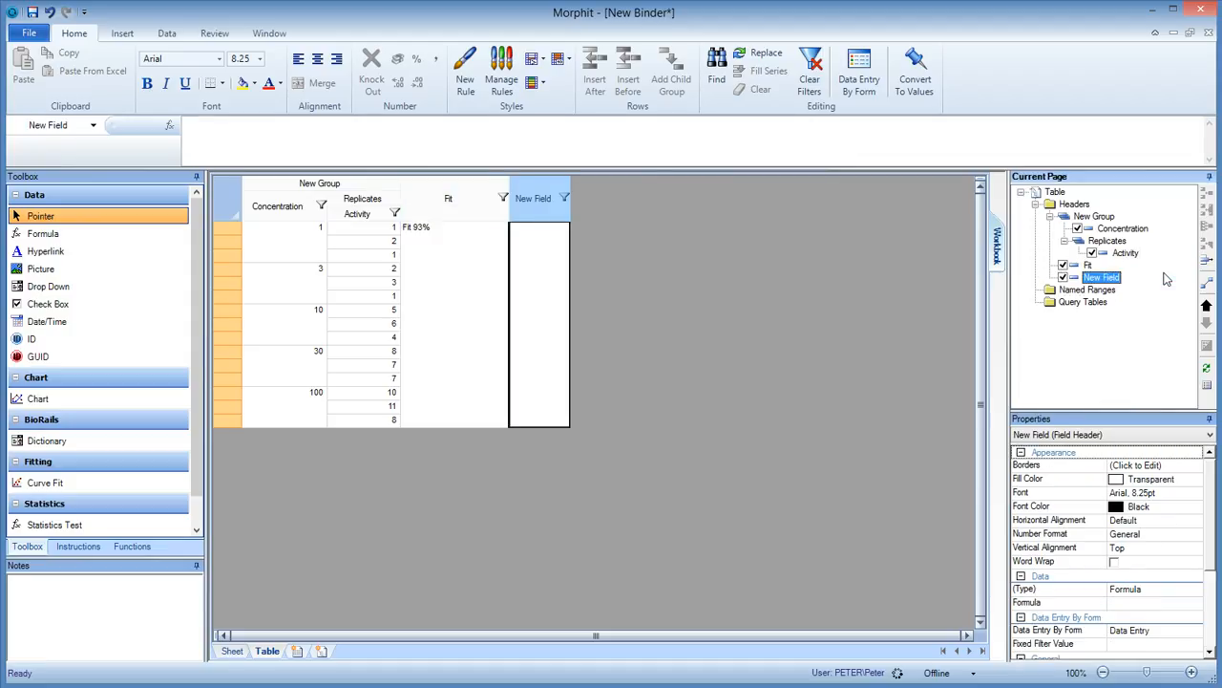
click(1105, 277)
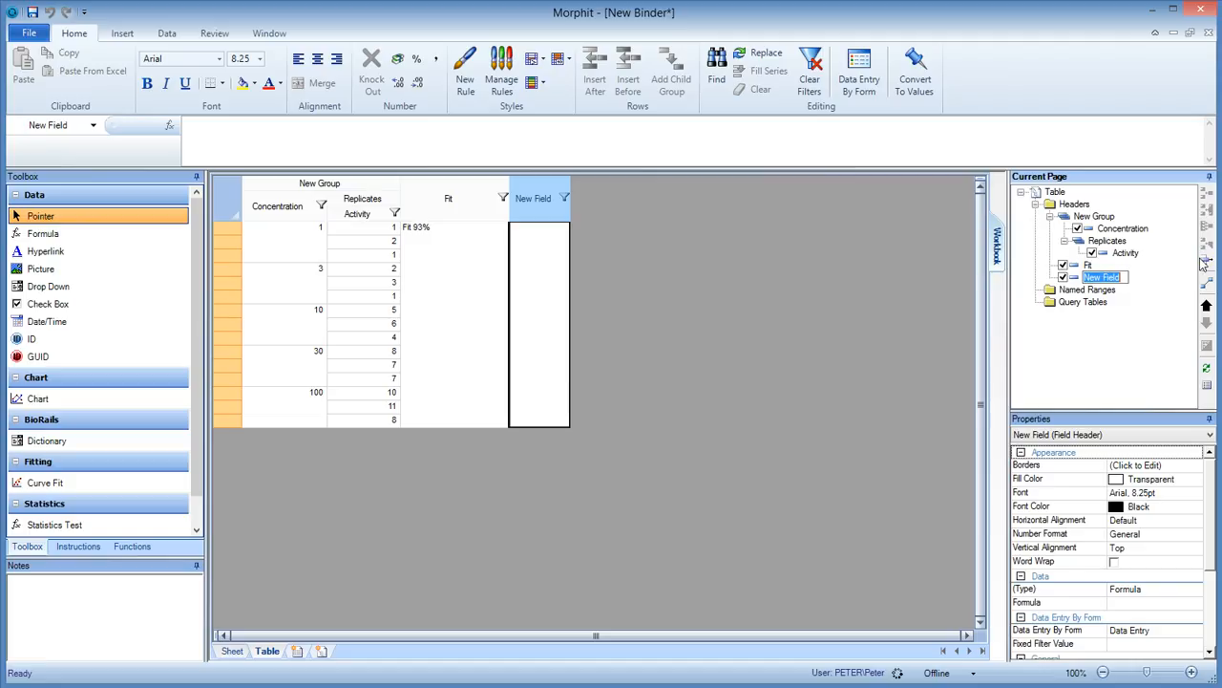
text(Chart)
key(Return)
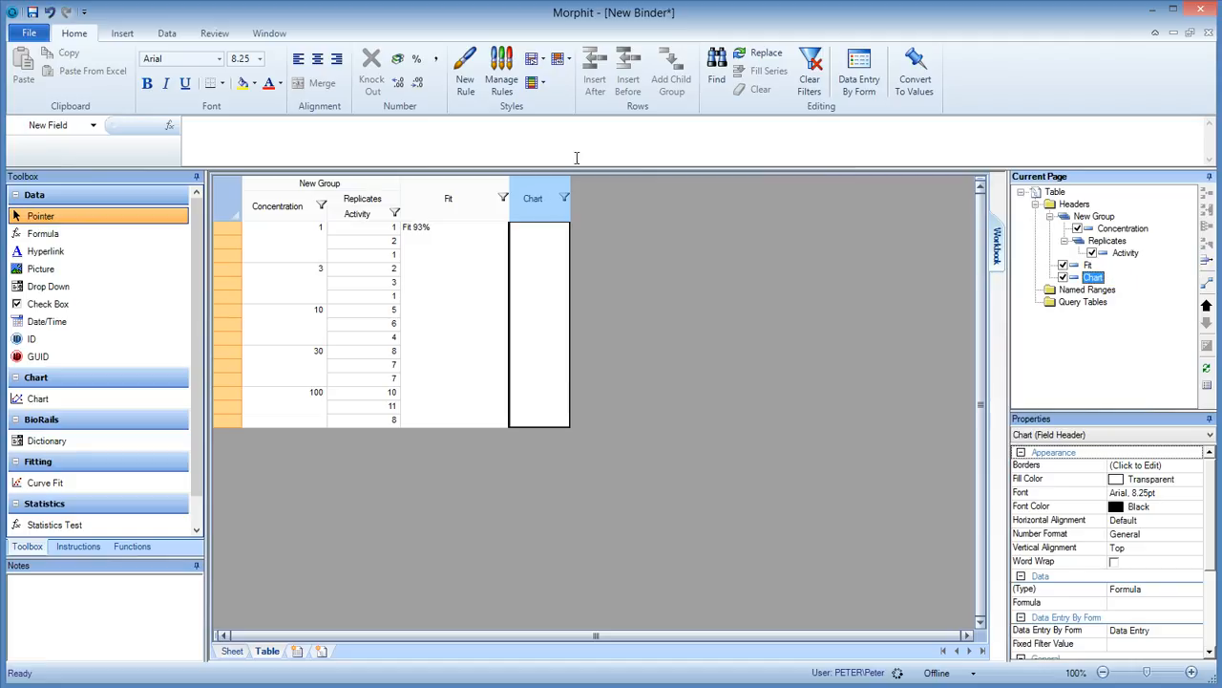
Widen the Chart column to several times its width and place a chart in that field.
drag(571, 194, 774, 196)
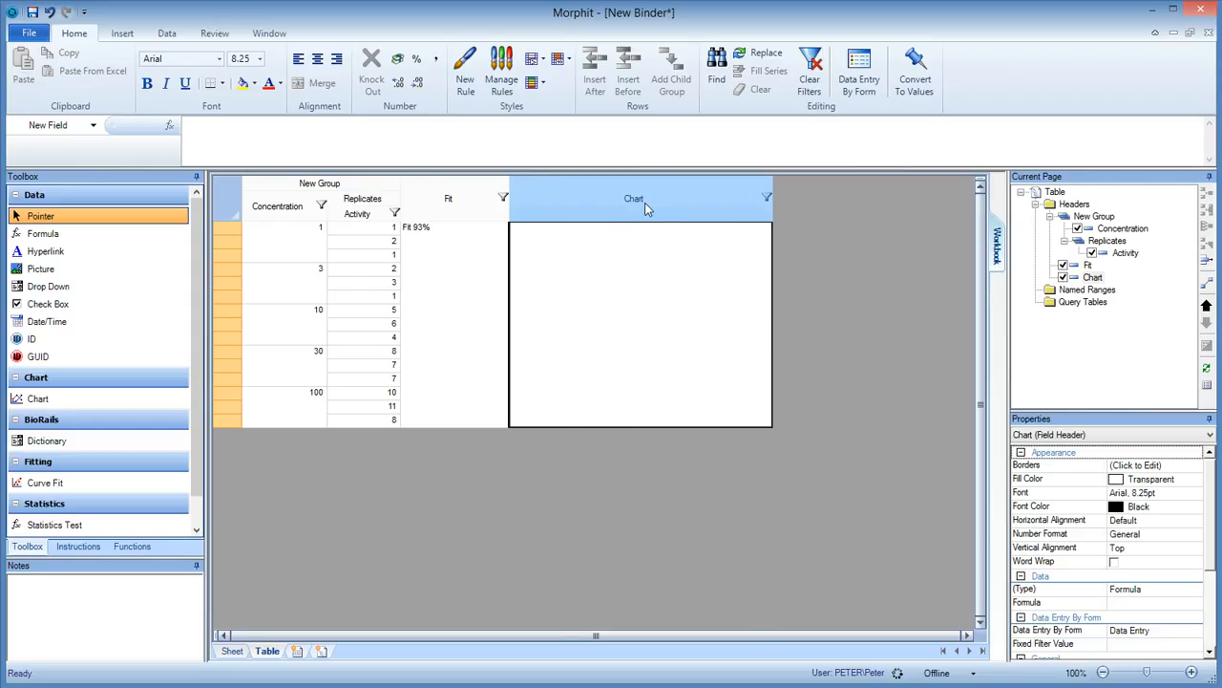
click(40, 404)
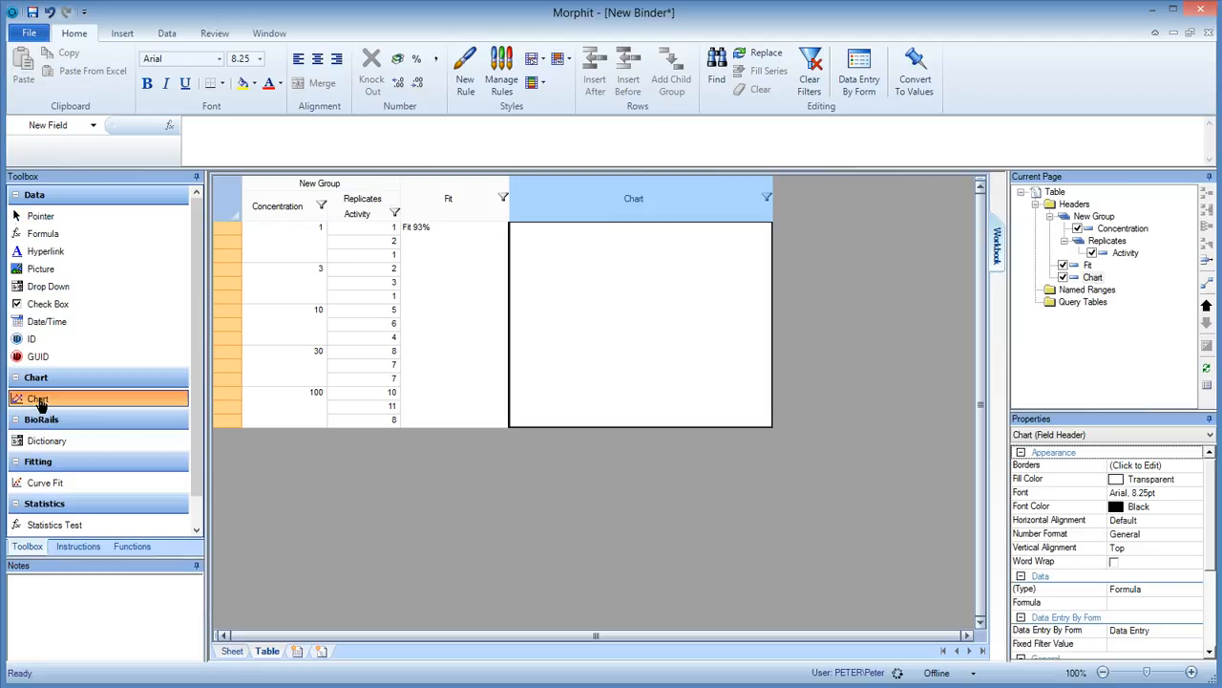
click(667, 225)
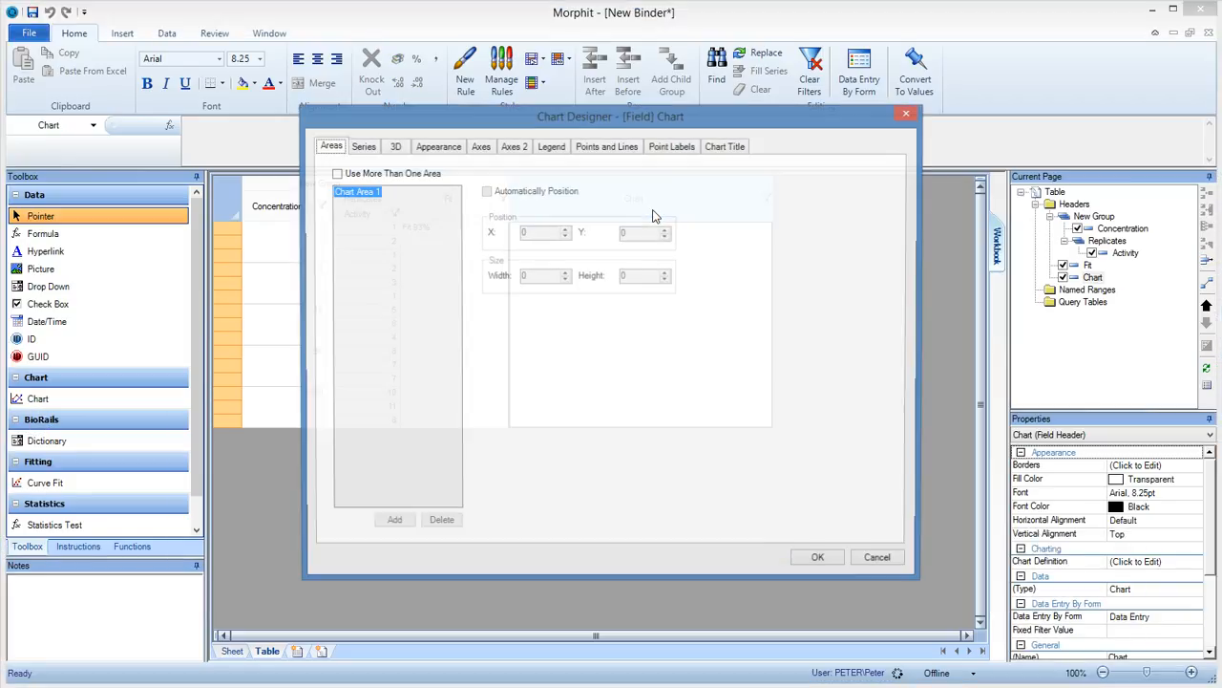
Set the default chart series to Concentration for X values, Activity for Y values, and the Point chart type.
click(364, 149)
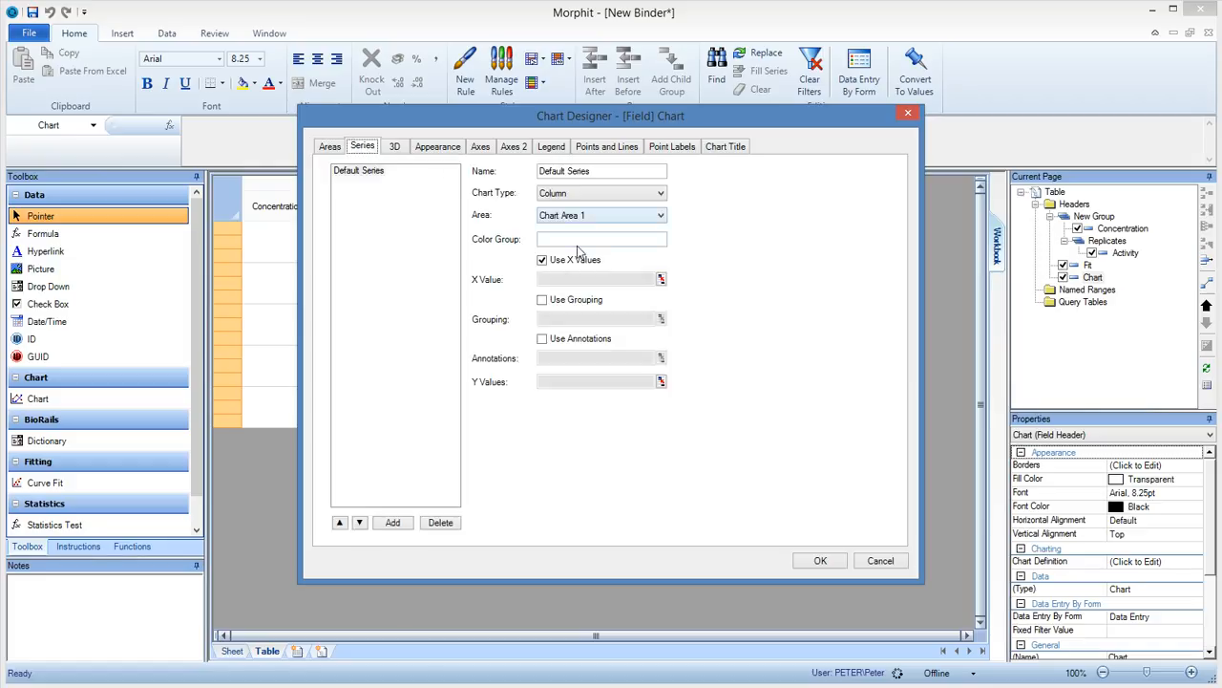
click(661, 279)
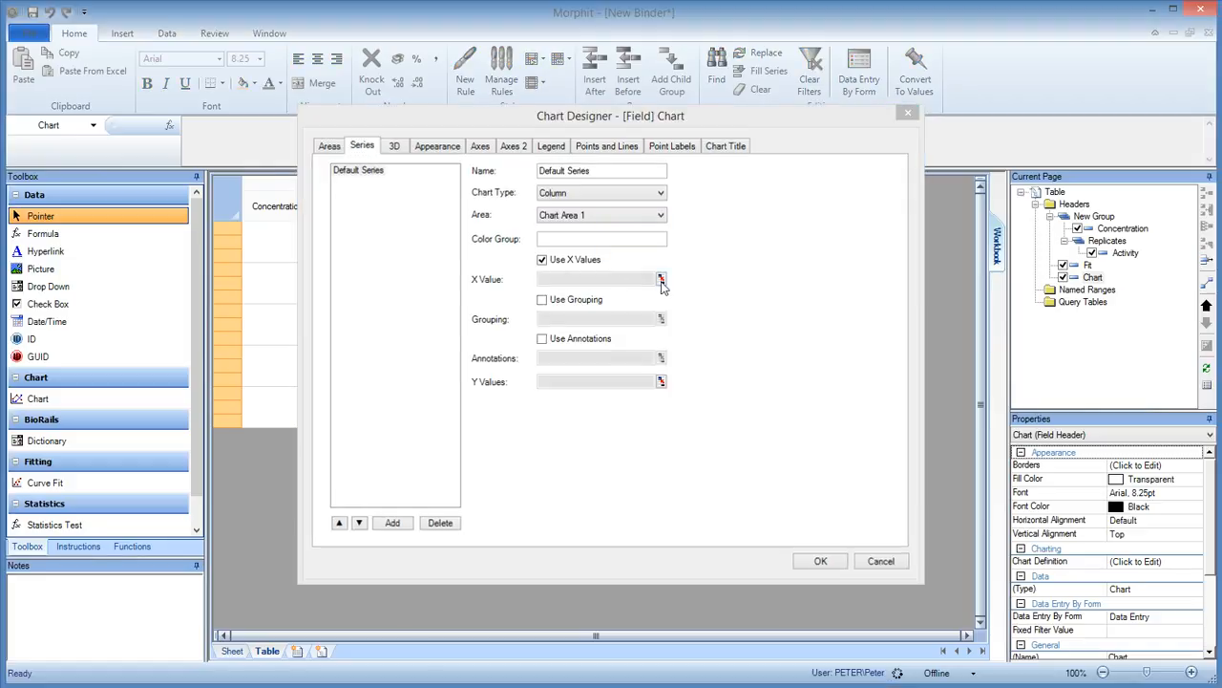
click(271, 206)
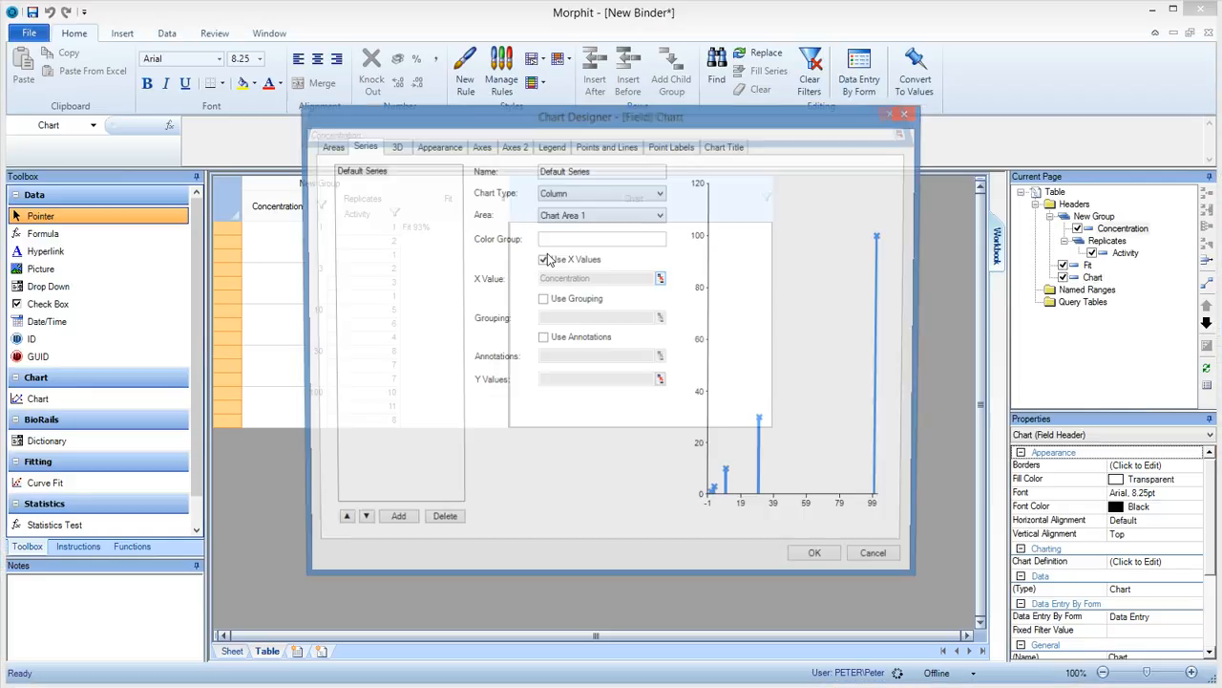
click(661, 382)
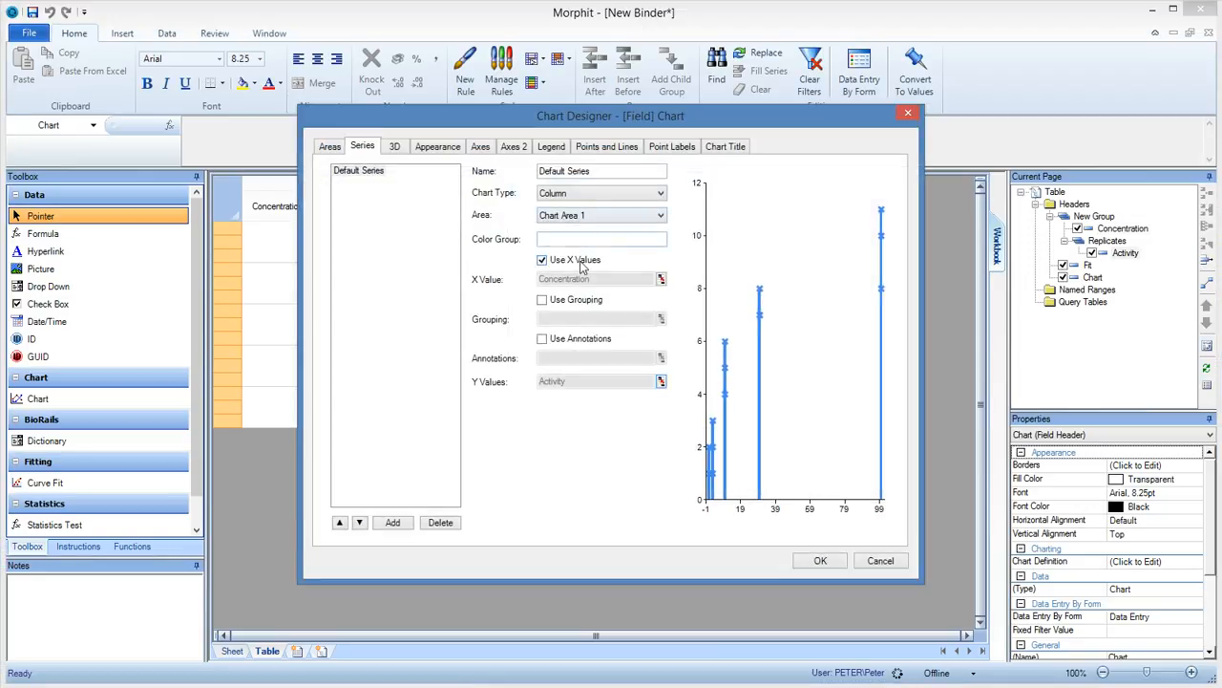
click(568, 196)
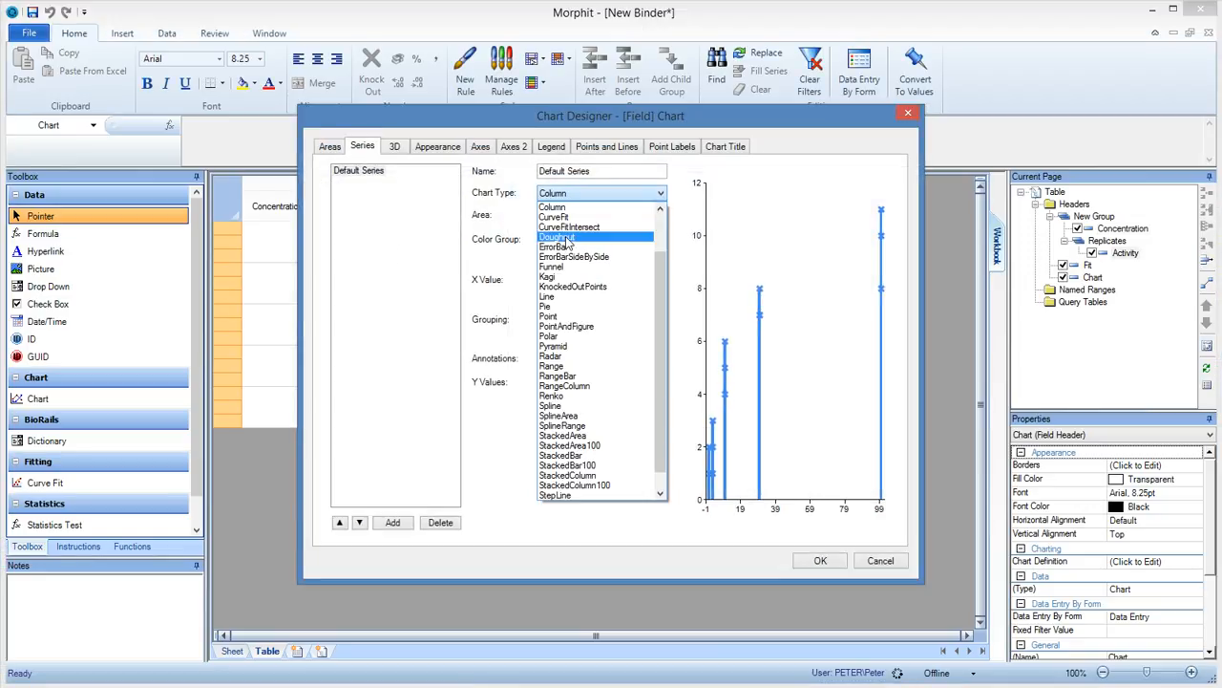
click(563, 321)
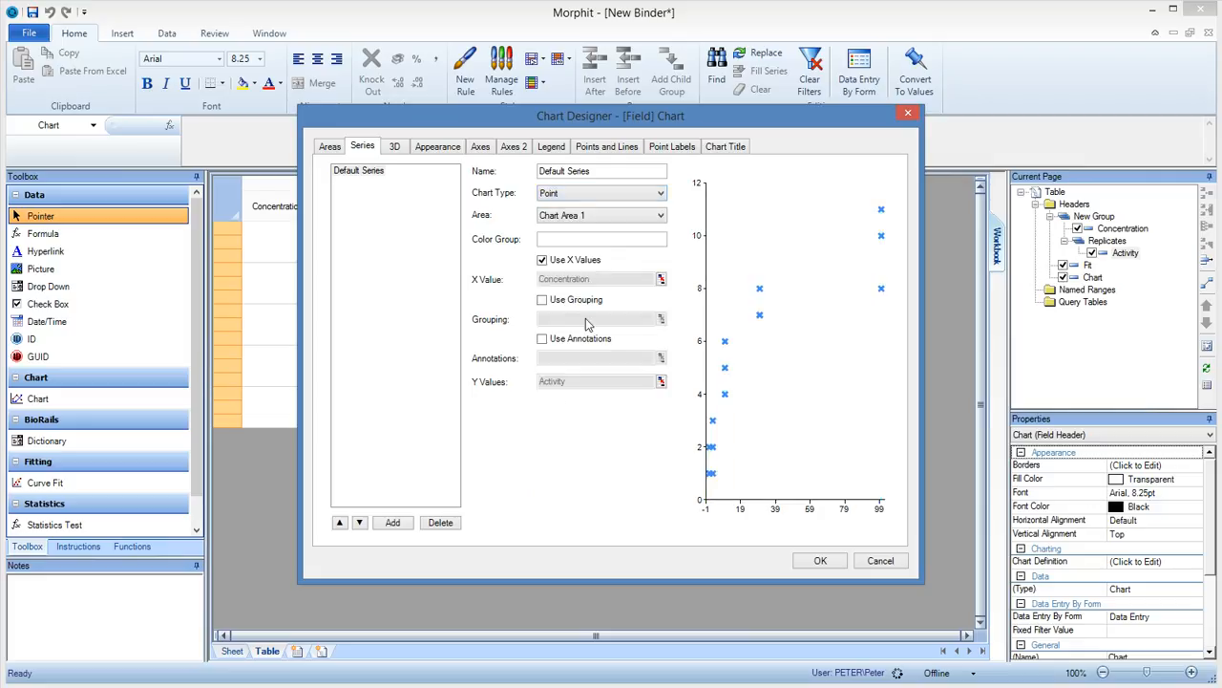
Change the default series' point markers to Circle, reduce their size, and apply the chart settings.
click(608, 146)
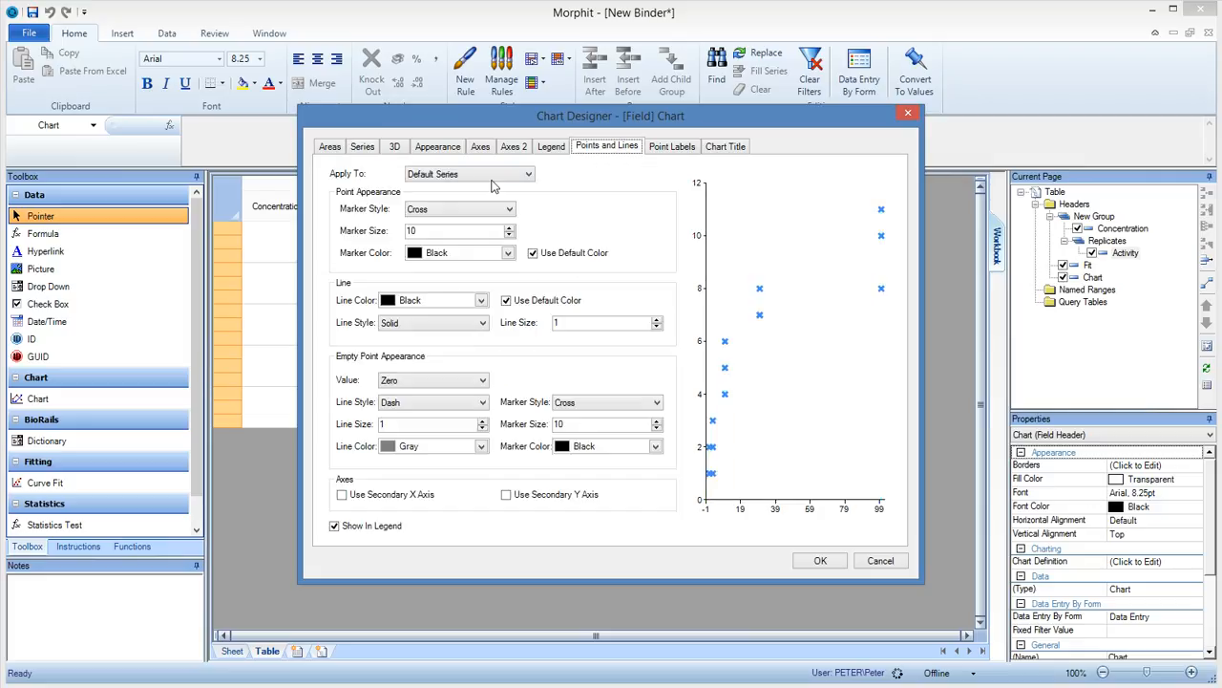
click(429, 214)
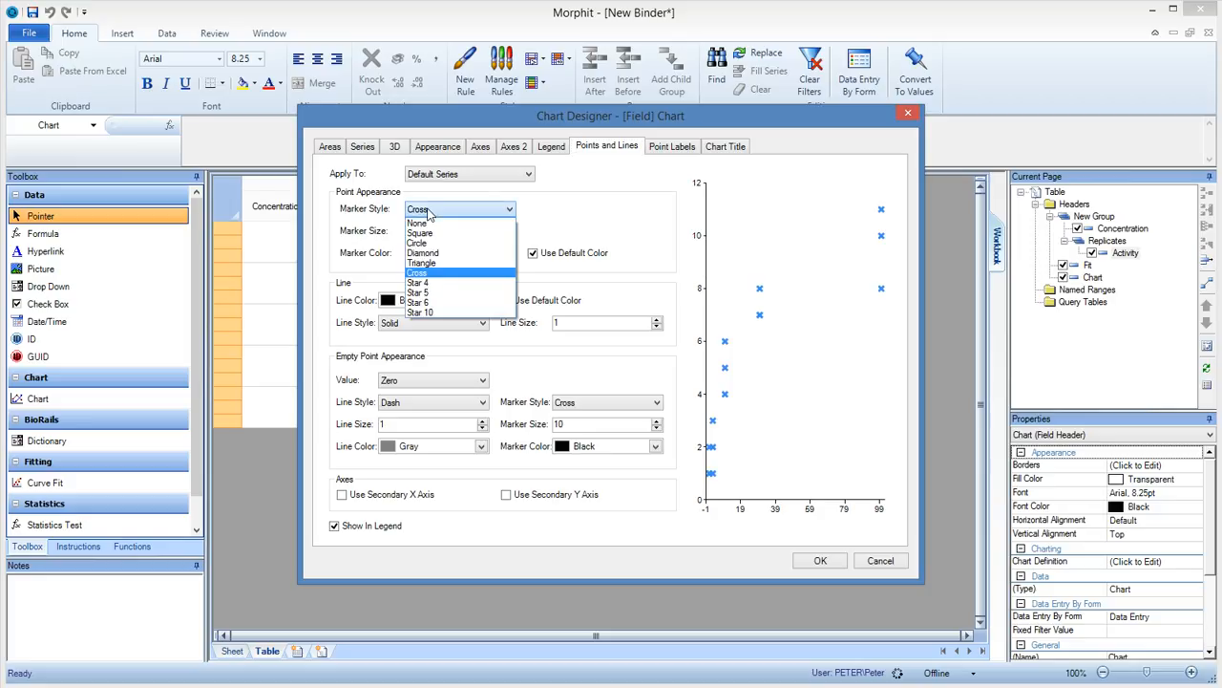
click(490, 253)
click(509, 235)
click(509, 235)
click(509, 235)
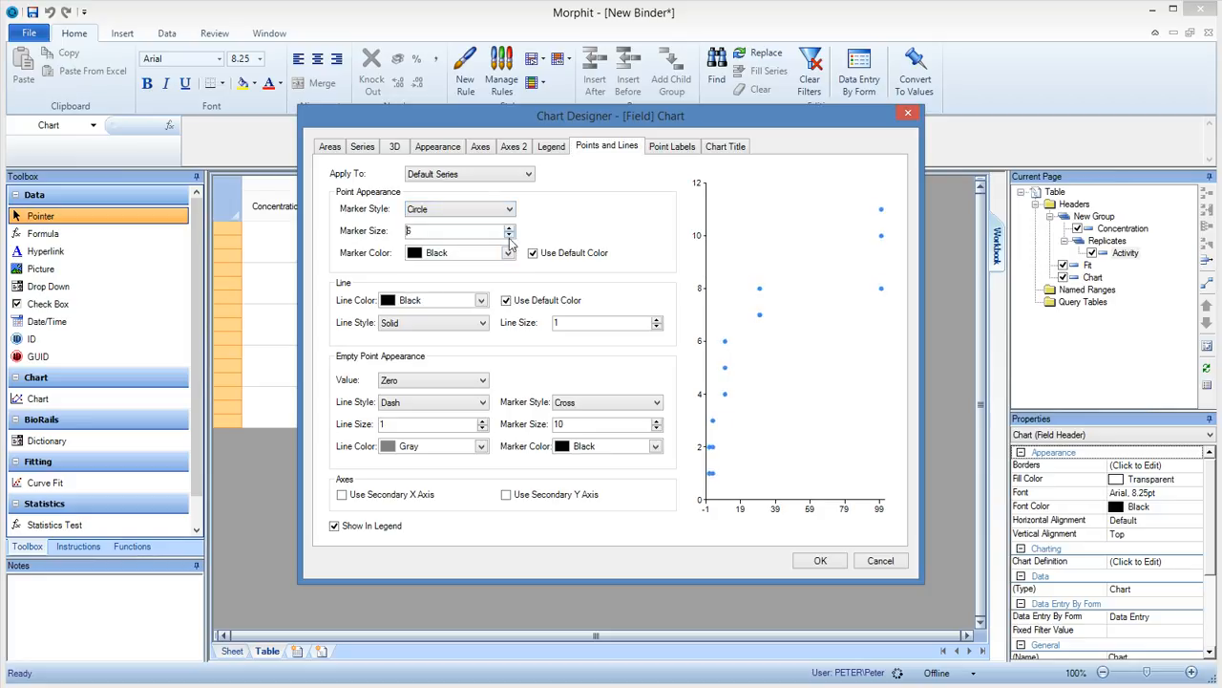
click(817, 561)
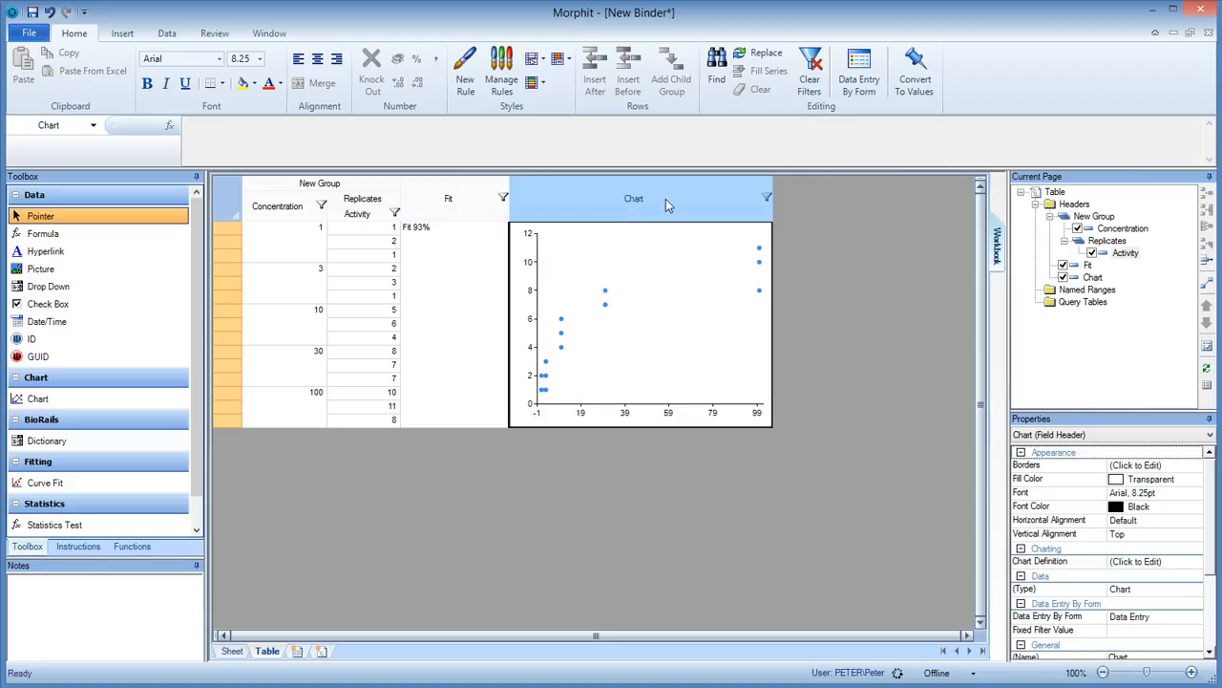
Set the chart's X axis to Numeric values with a Logarithmic scale using log base 10.
double_click(666, 198)
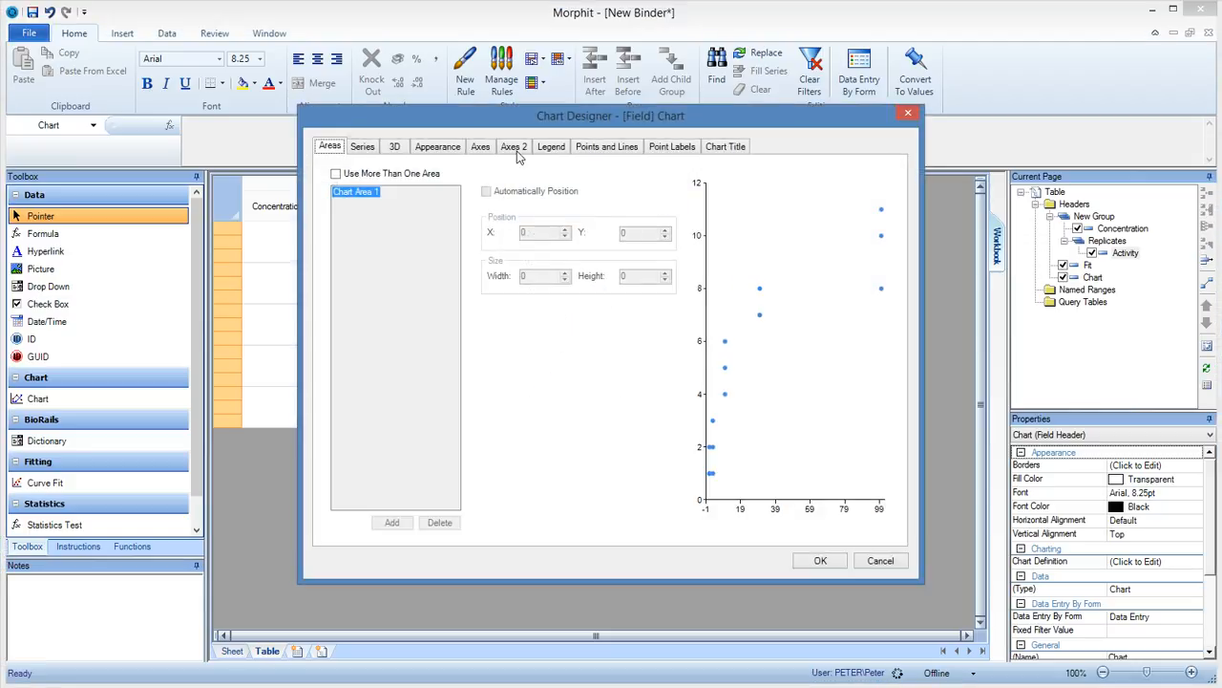
click(514, 148)
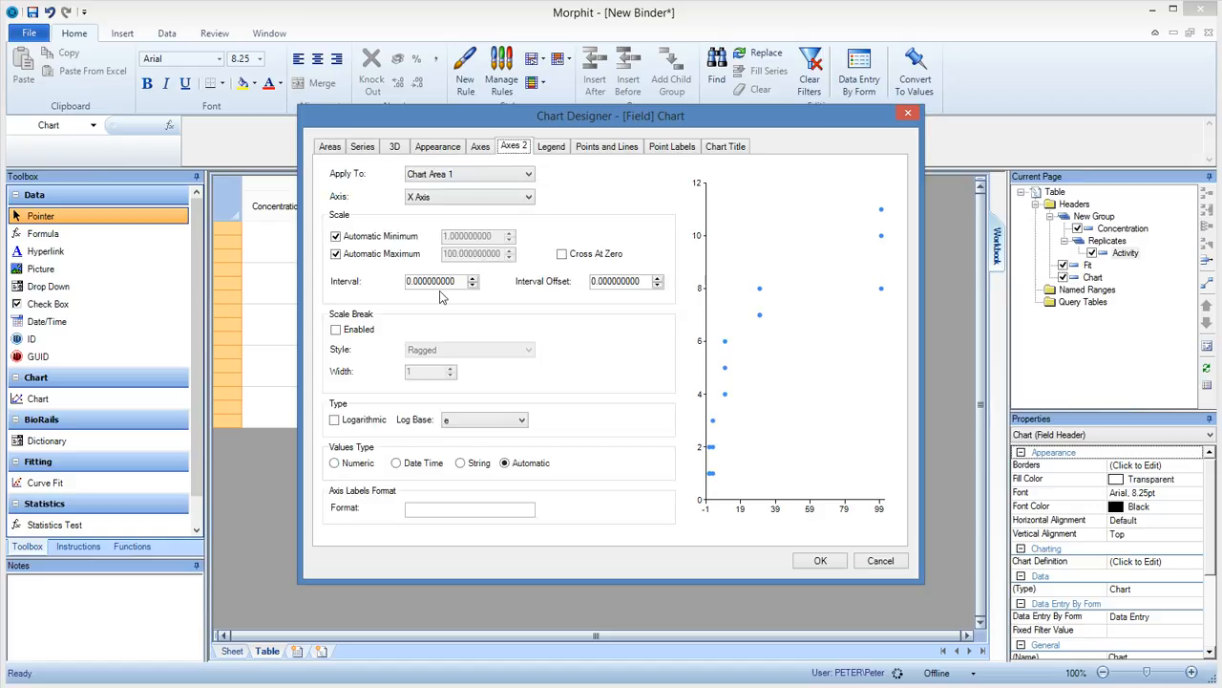
click(334, 463)
click(335, 420)
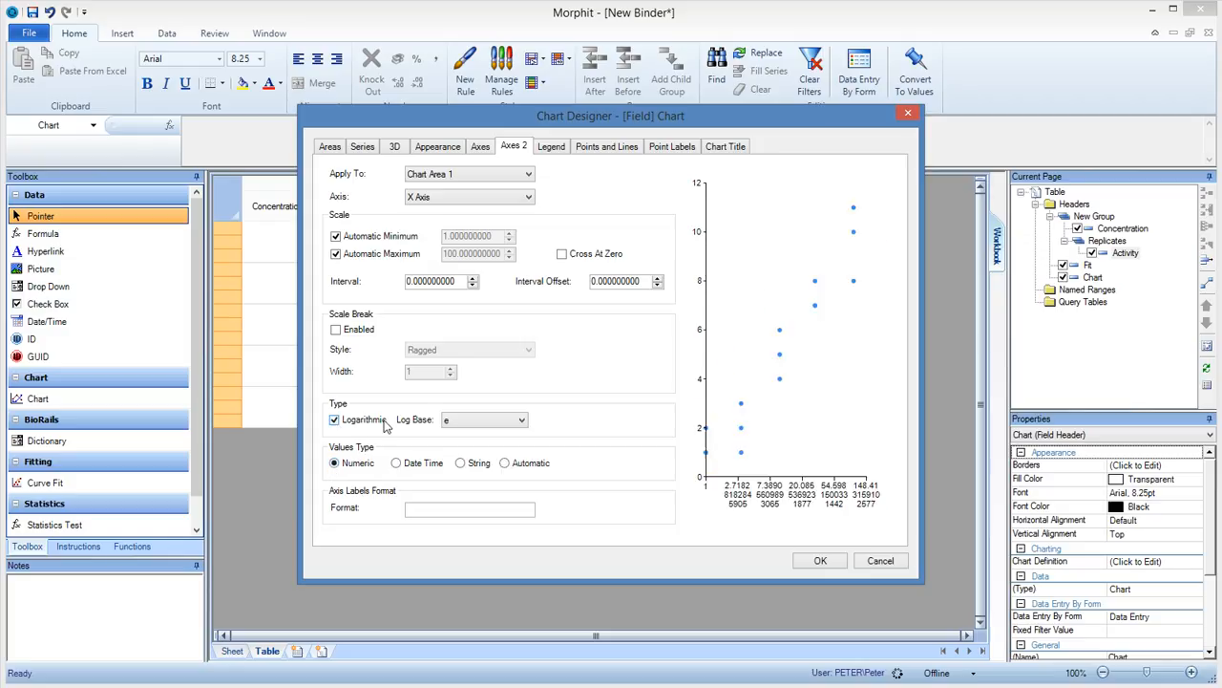
click(479, 421)
click(470, 444)
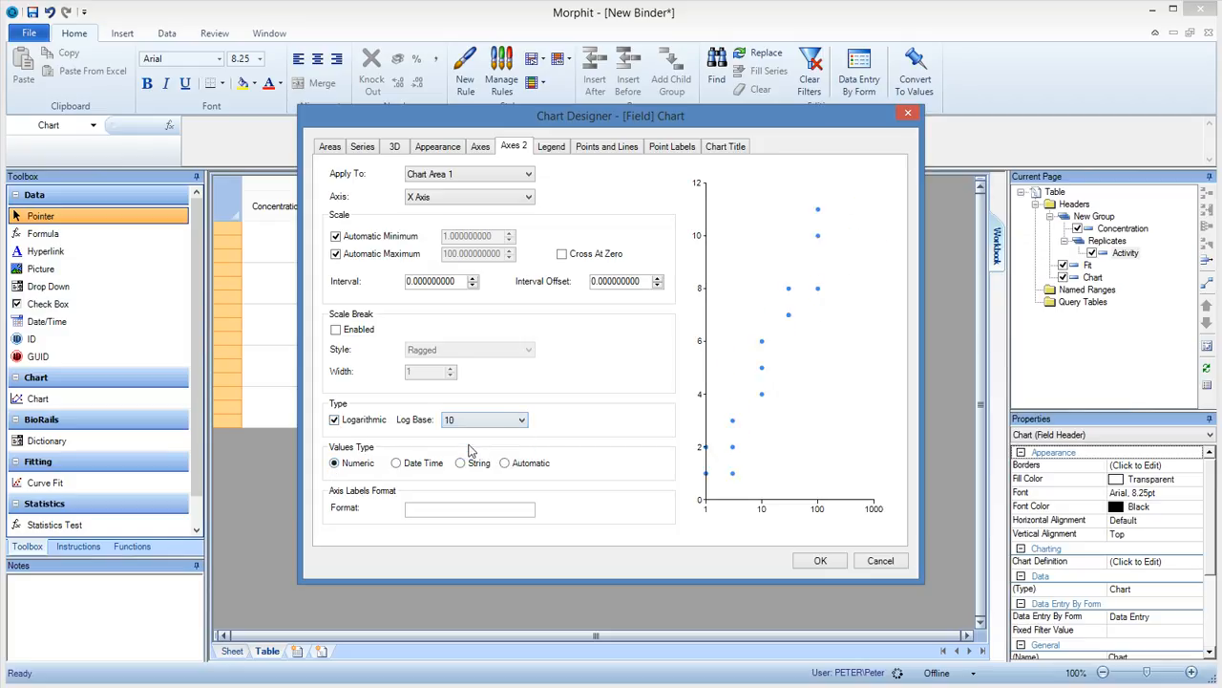
click(819, 563)
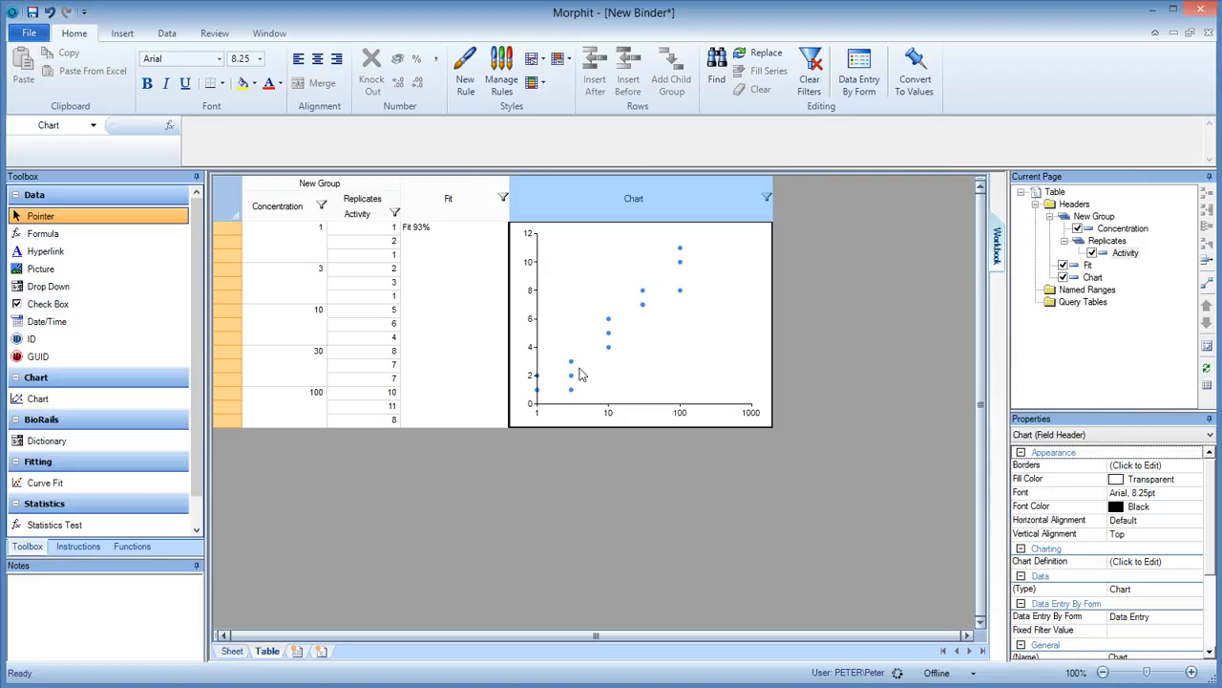
Rename the chart's default series as Data and add a second series named Fit.
double_click(639, 206)
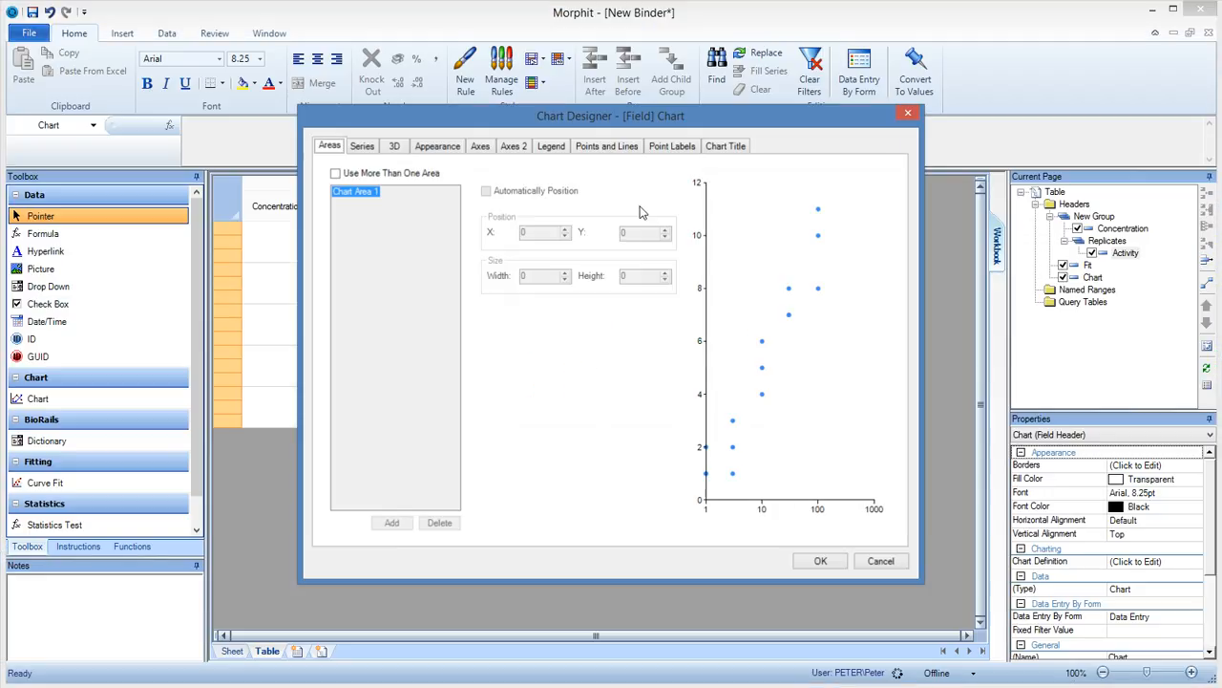
click(363, 149)
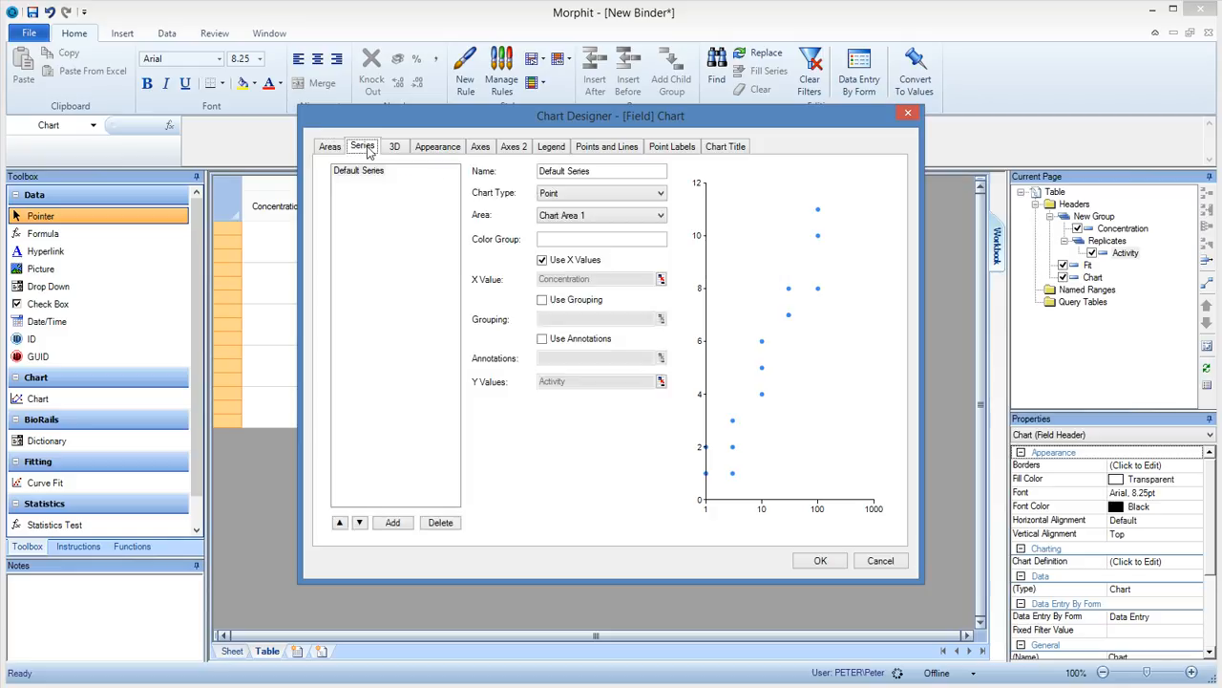
triple_click(617, 176)
text(Data)
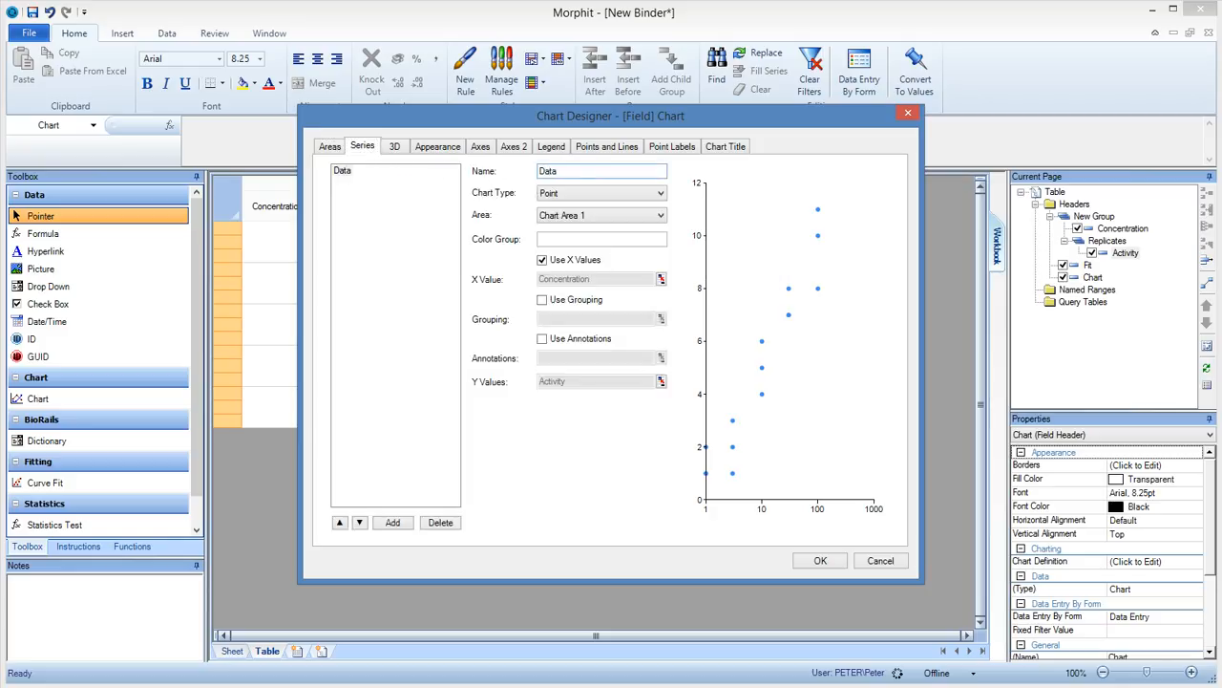
click(392, 522)
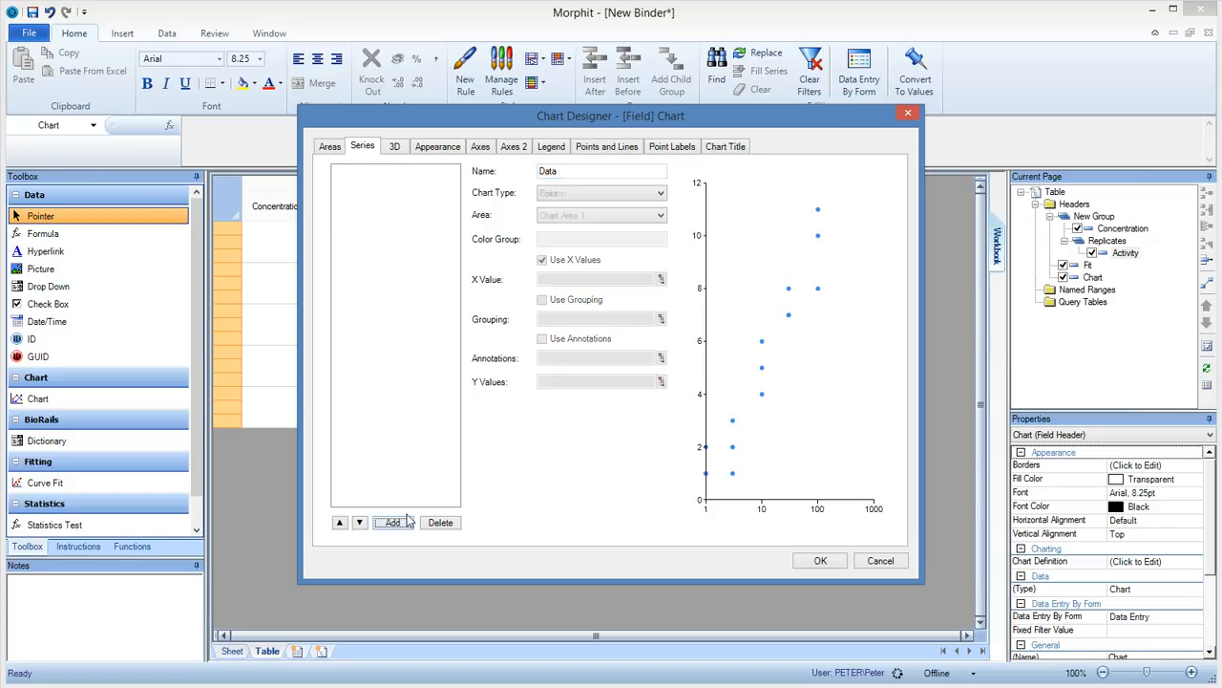
triple_click(611, 180)
text(Fit)
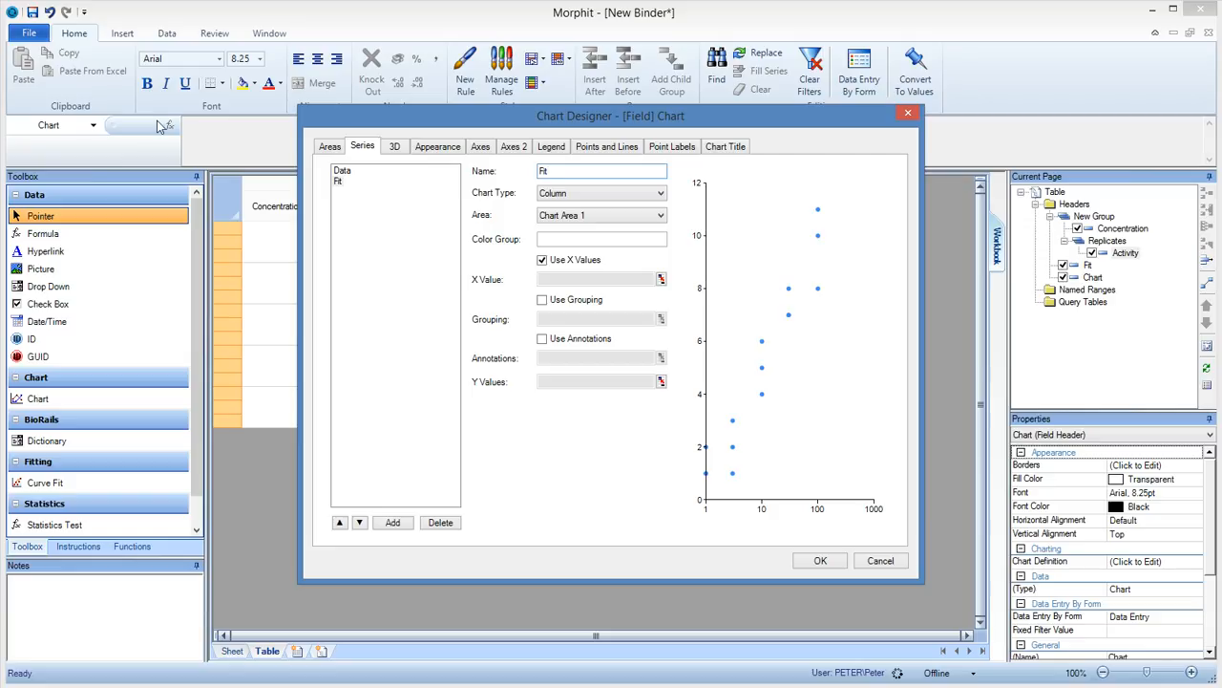
Set the Fit series to the CurveFit chart type with the Fit field as its fit cells, and apply the chart settings.
click(560, 196)
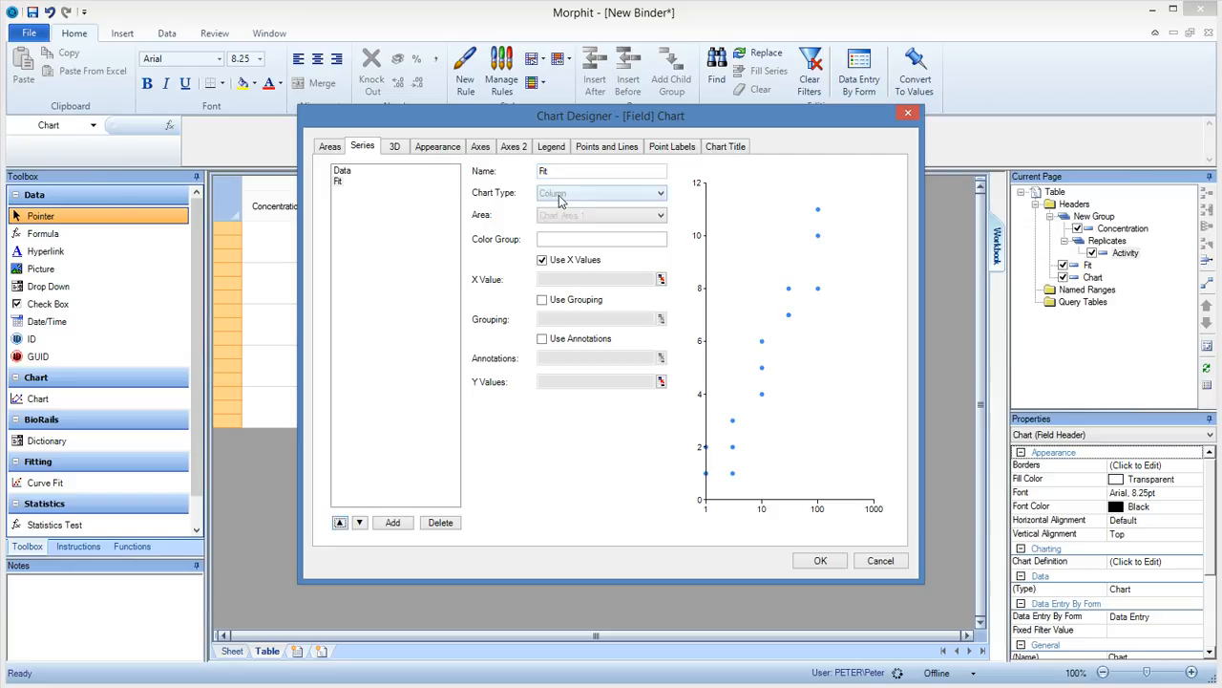
click(567, 195)
scroll(567, 196, up, 3)
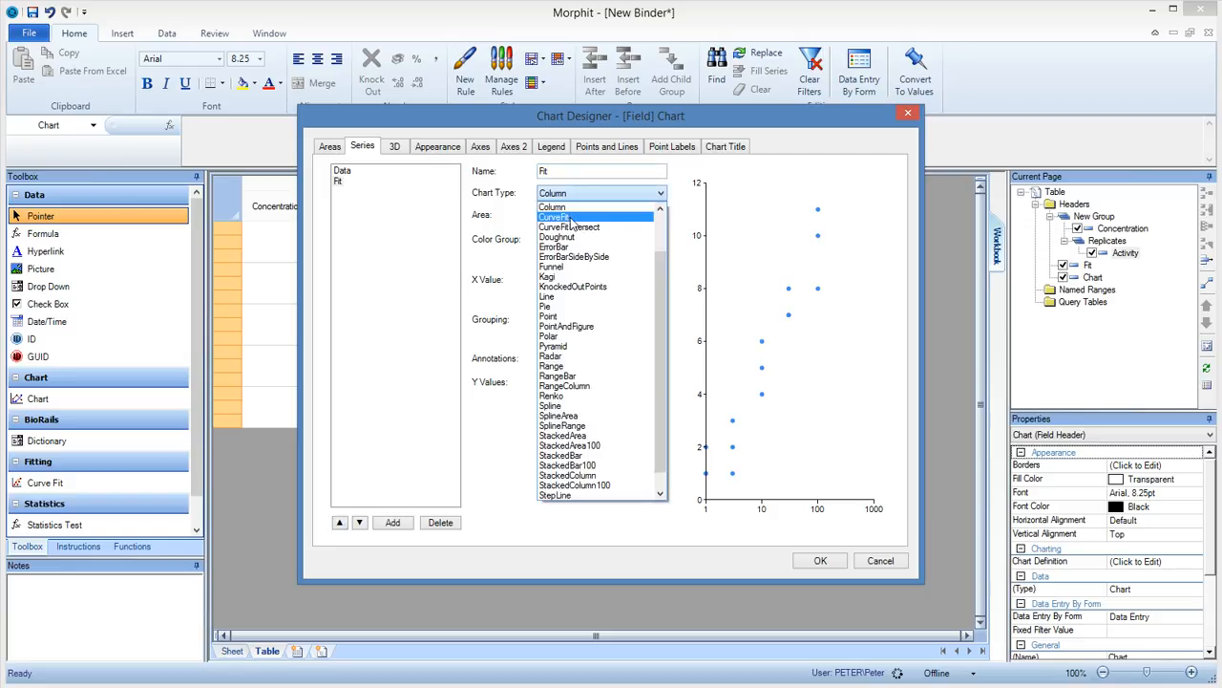
click(573, 222)
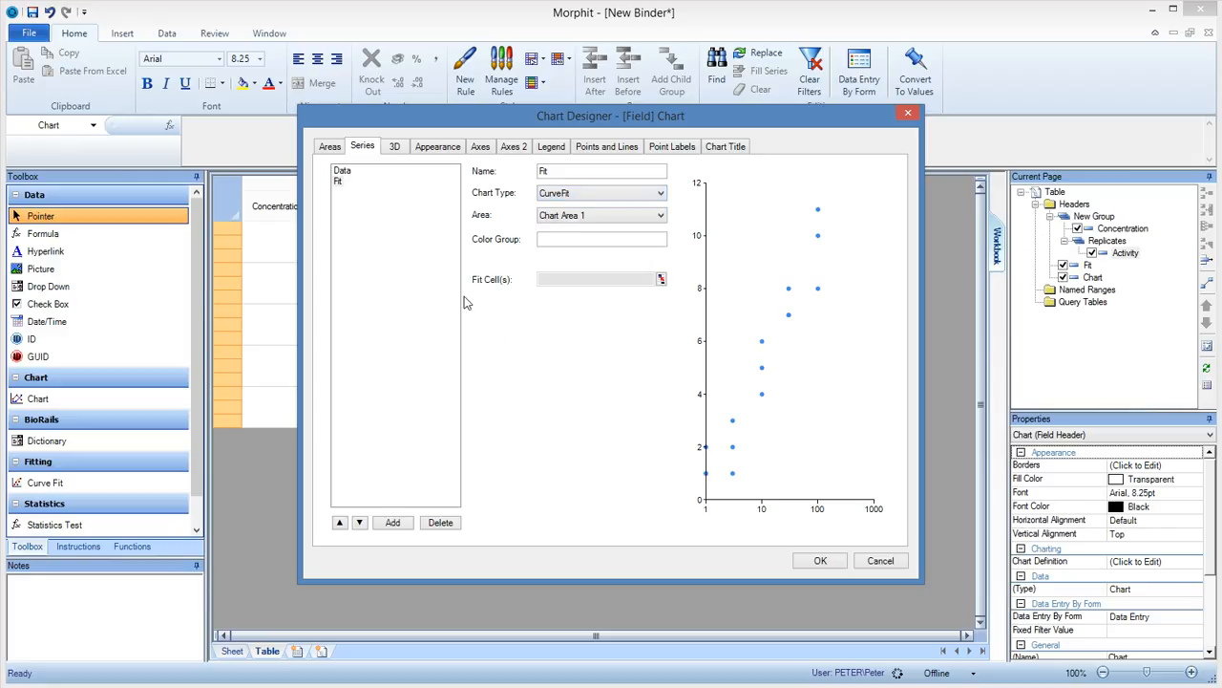
drag(571, 125, 811, 97)
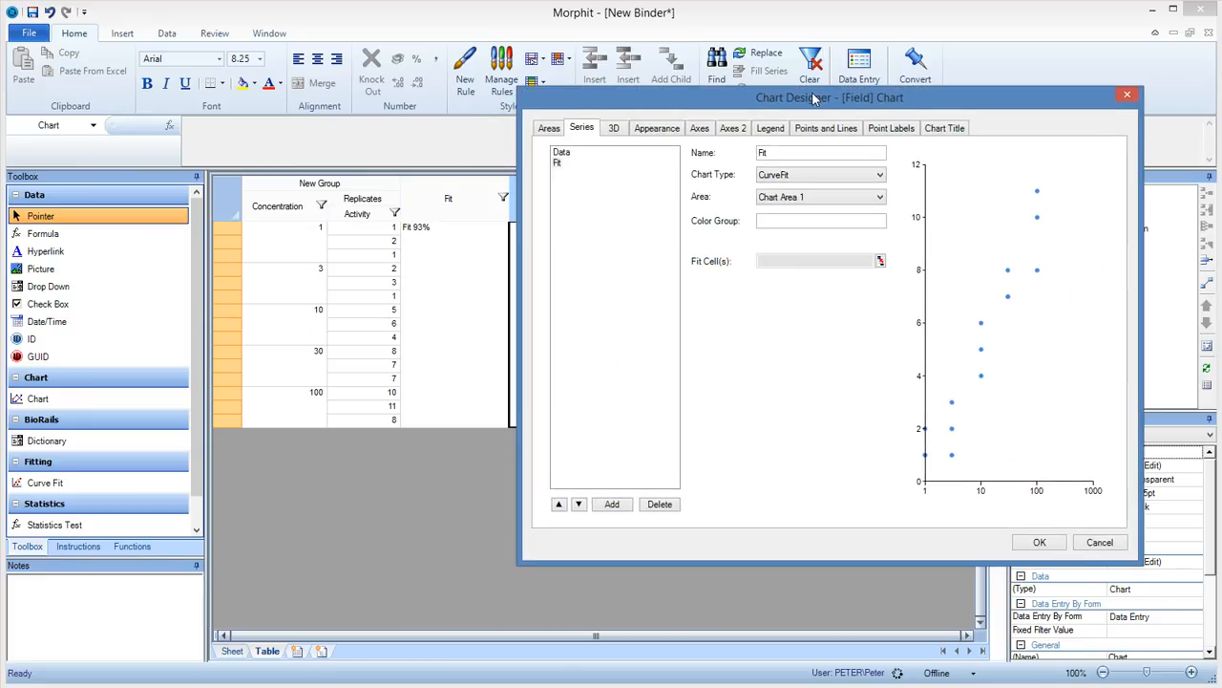
click(879, 259)
click(454, 202)
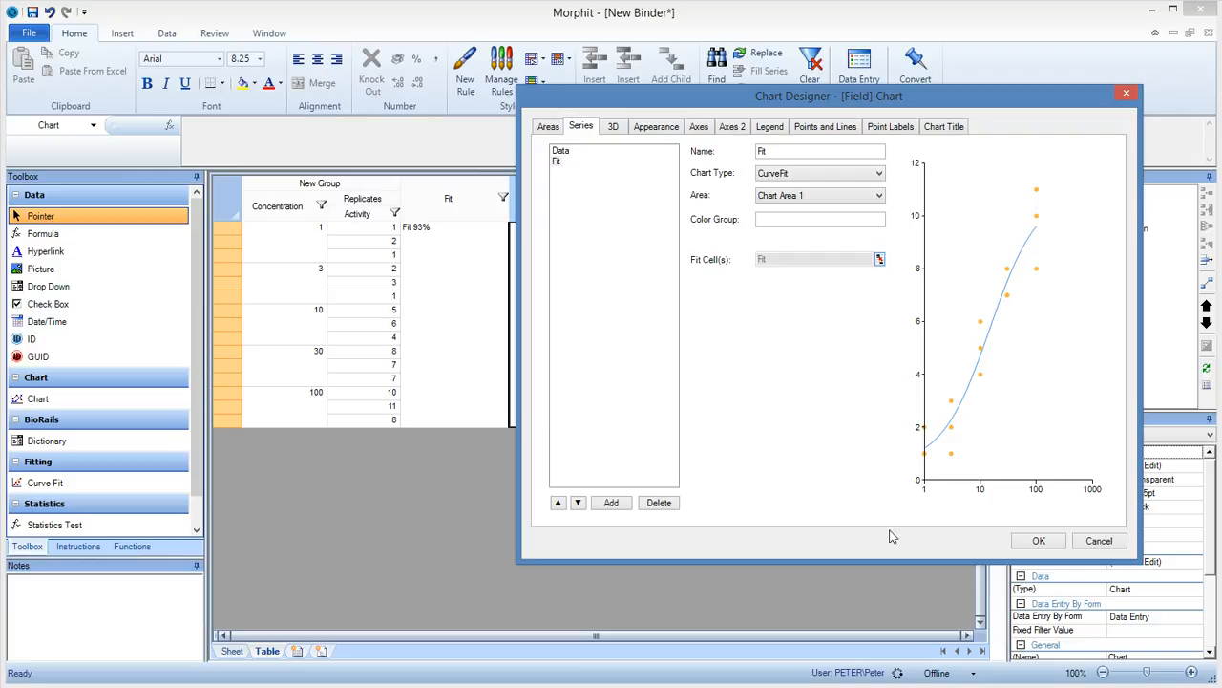
click(1027, 543)
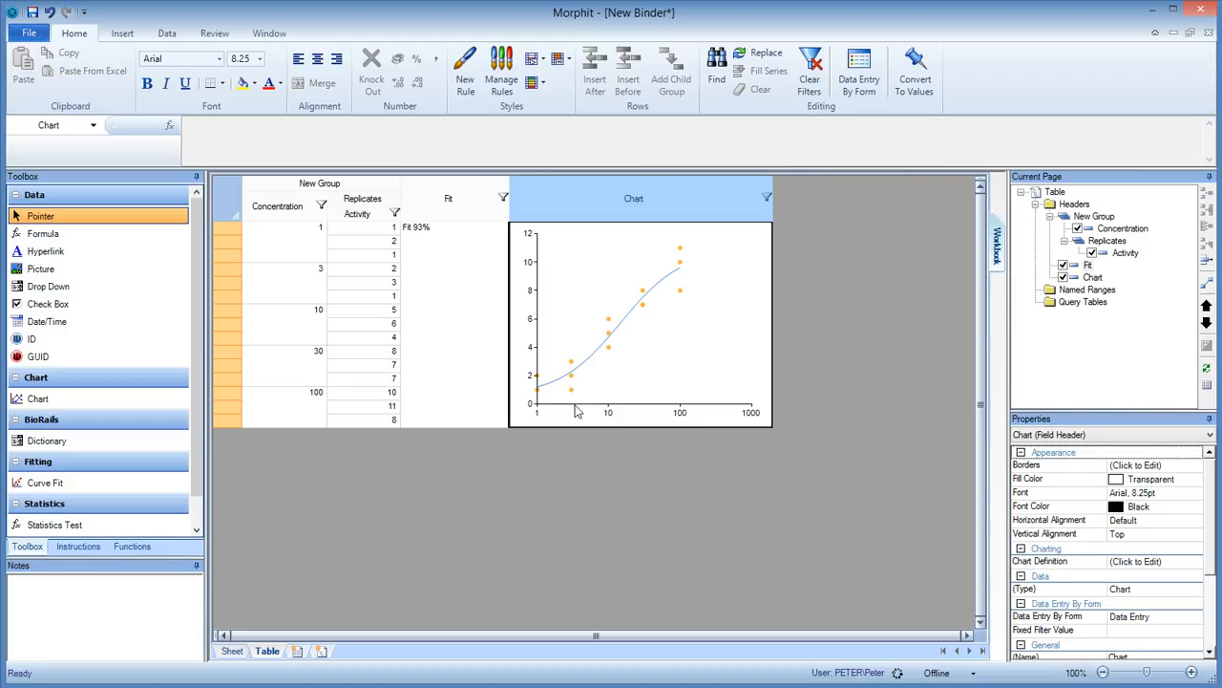
Try an Activity value of 14 for the last replicate at concentration 100.
click(391, 421)
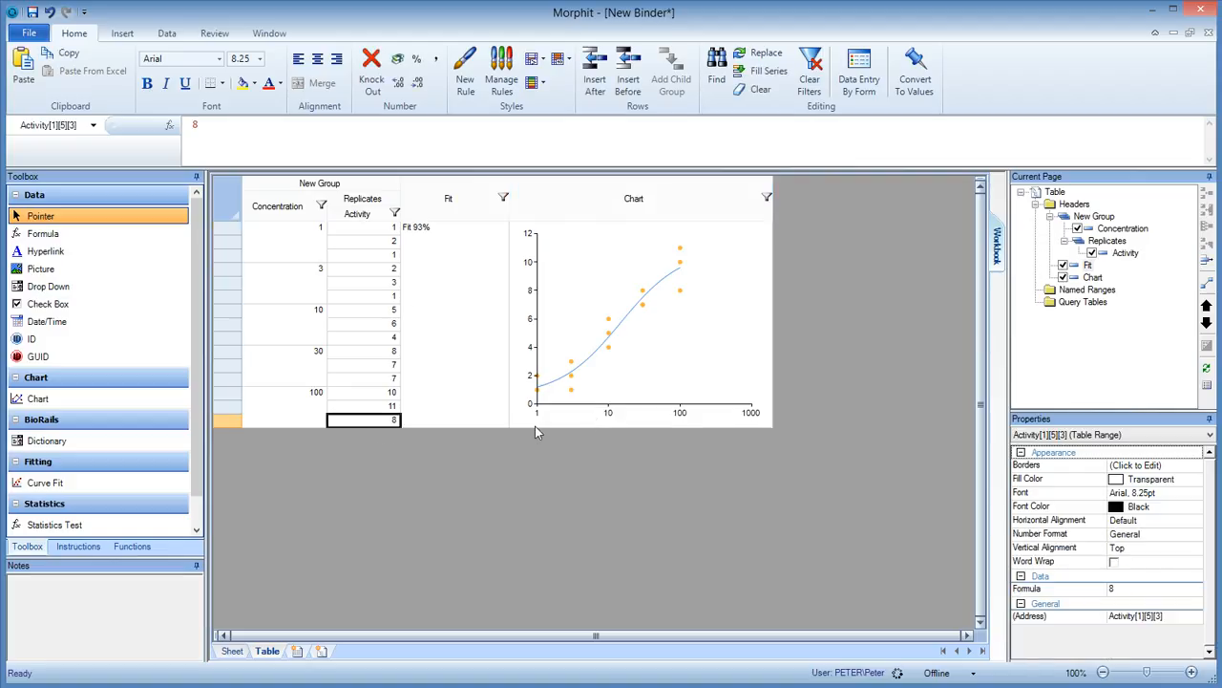
text(14)
key(Return)
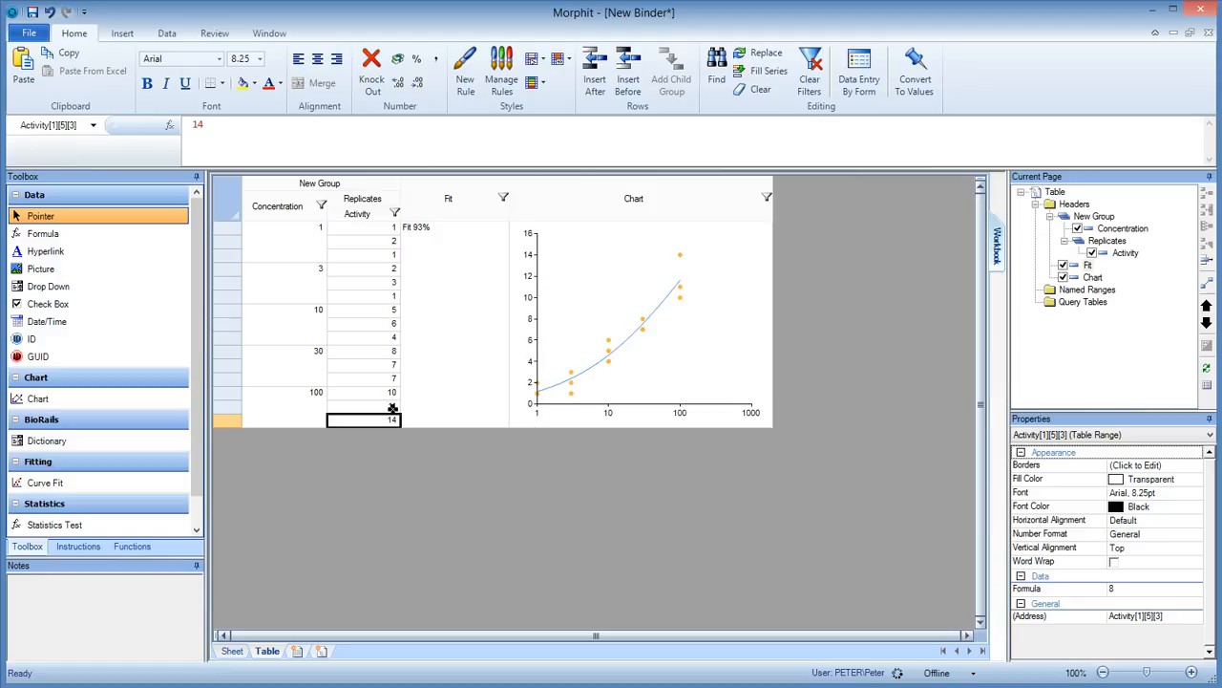
Set the last Activity replicate at concentration 100 to 10.
key(Down)
text(10)
key(Return)
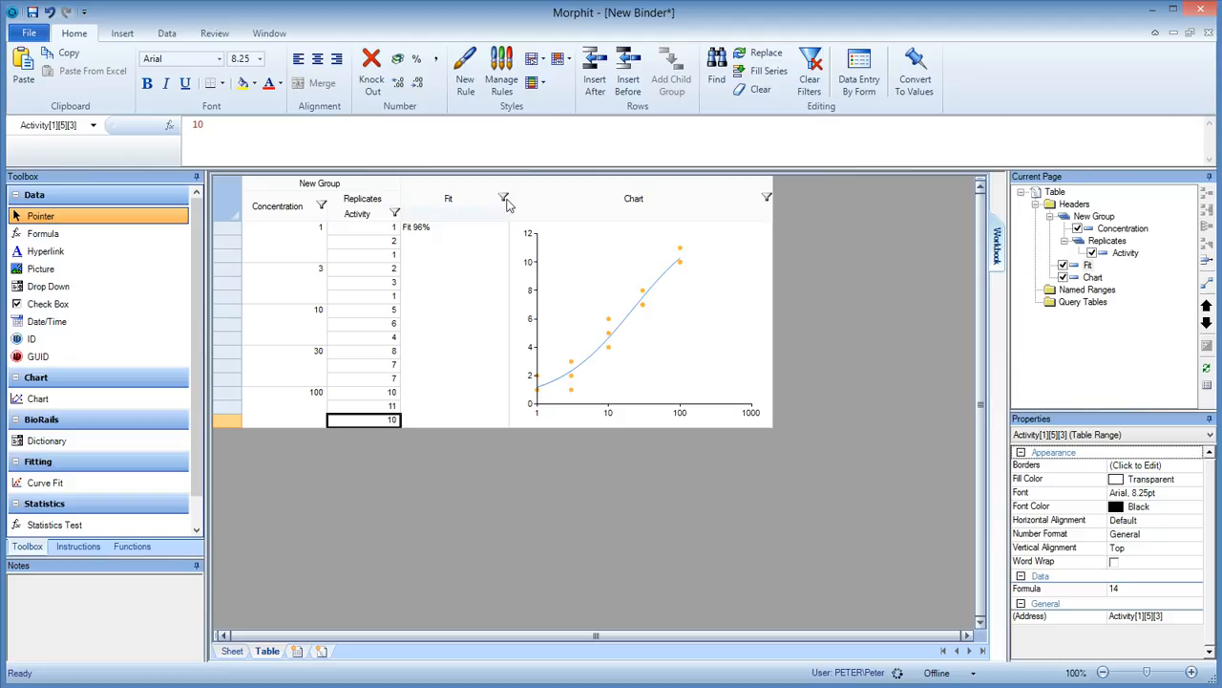
Narrow the Fit column and insert four new field headers in a row after Chart.
drag(519, 210, 451, 210)
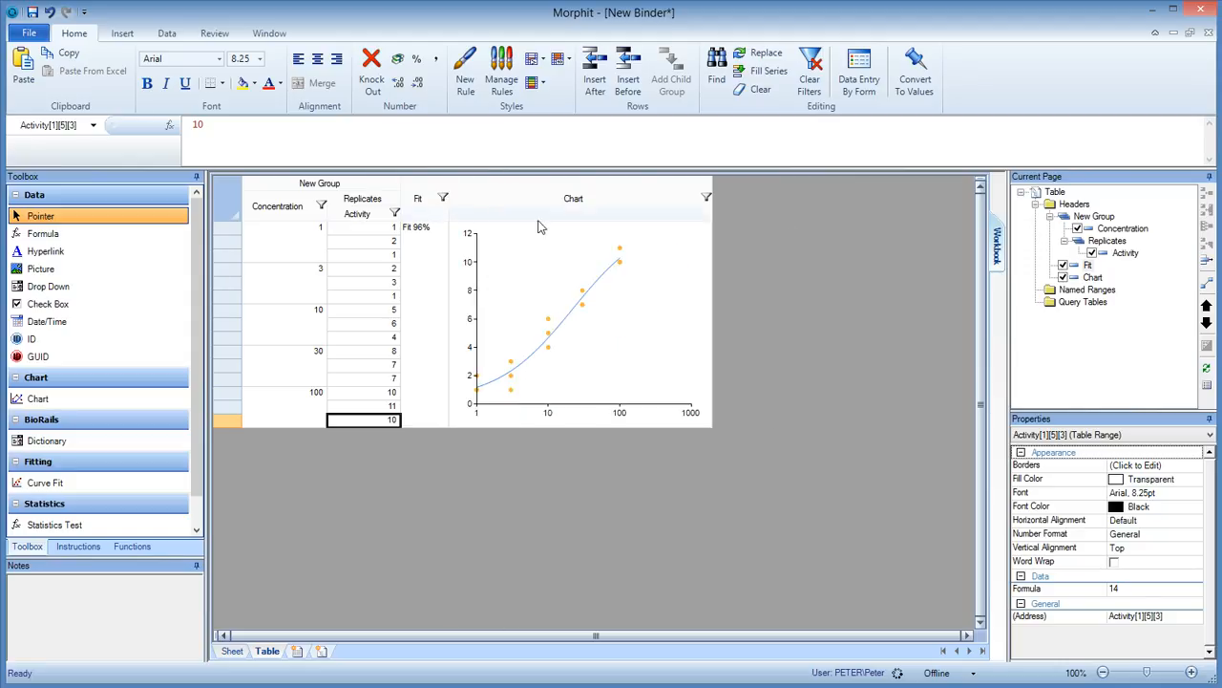
click(1094, 277)
right_click(1094, 277)
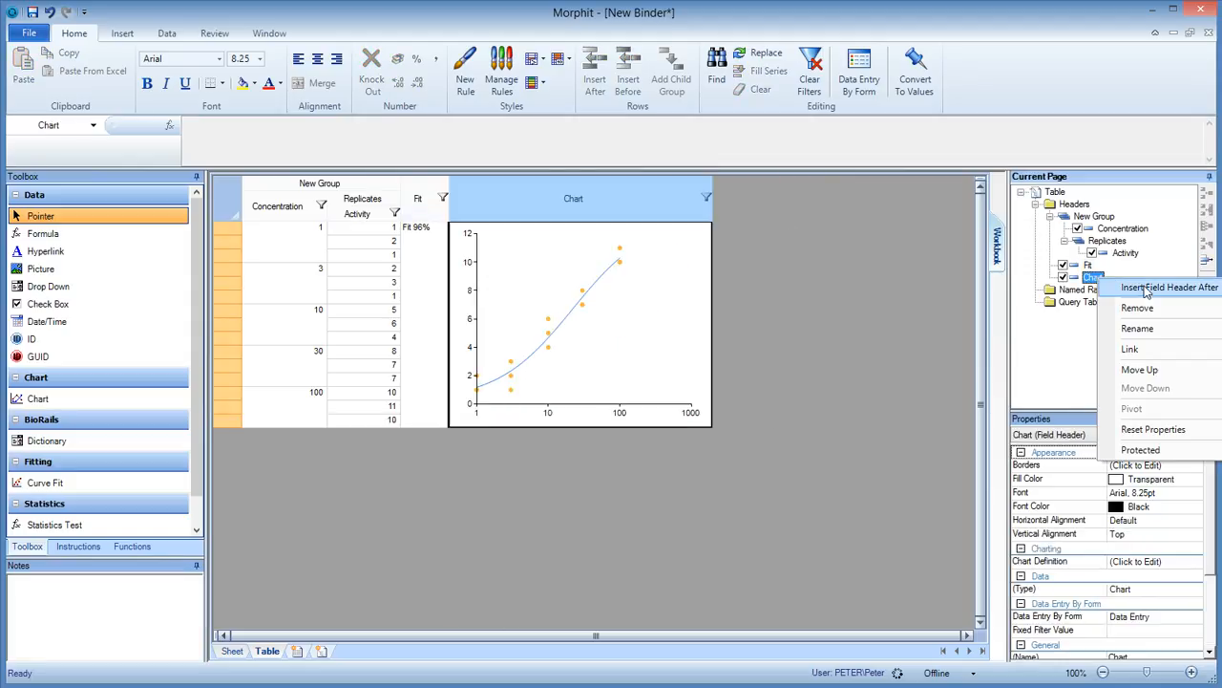
click(1144, 286)
right_click(1112, 291)
click(1152, 298)
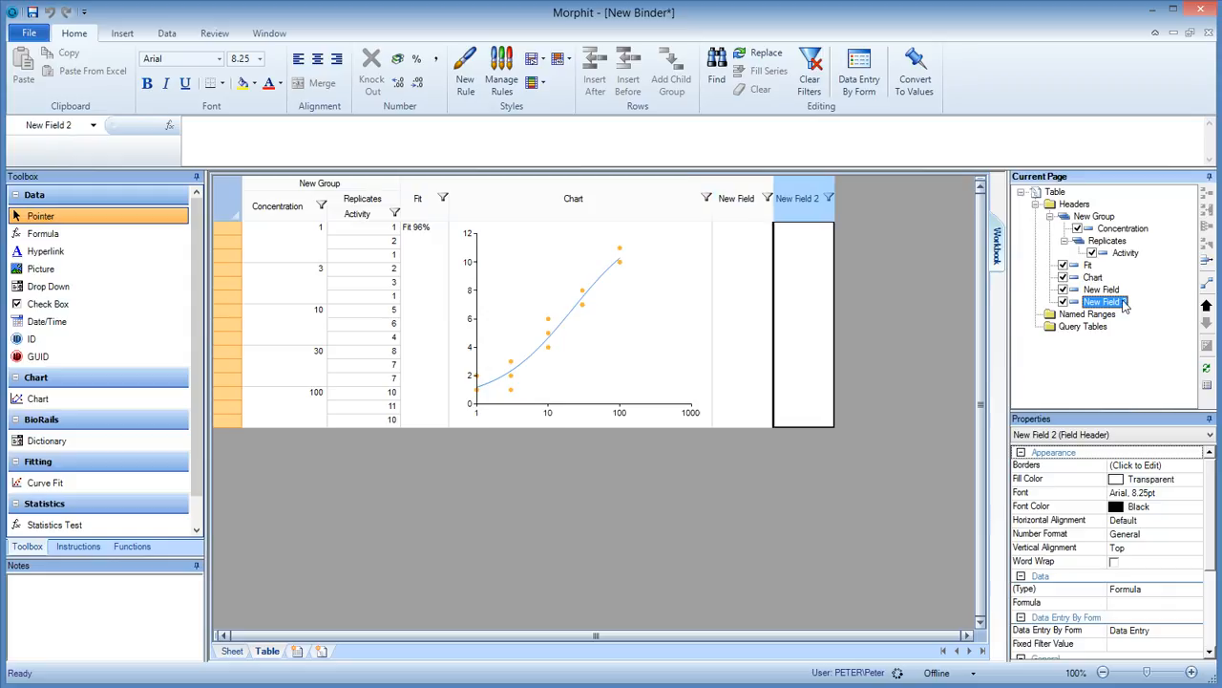
right_click(1121, 303)
click(1158, 323)
right_click(1119, 316)
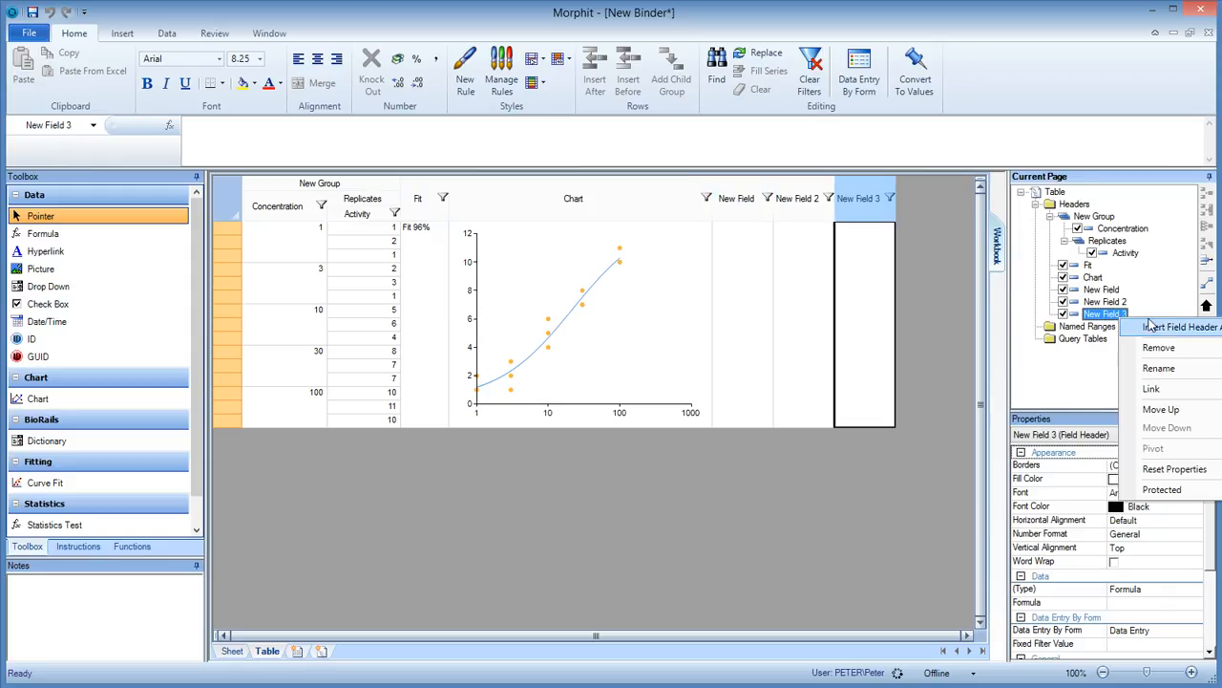
click(1151, 329)
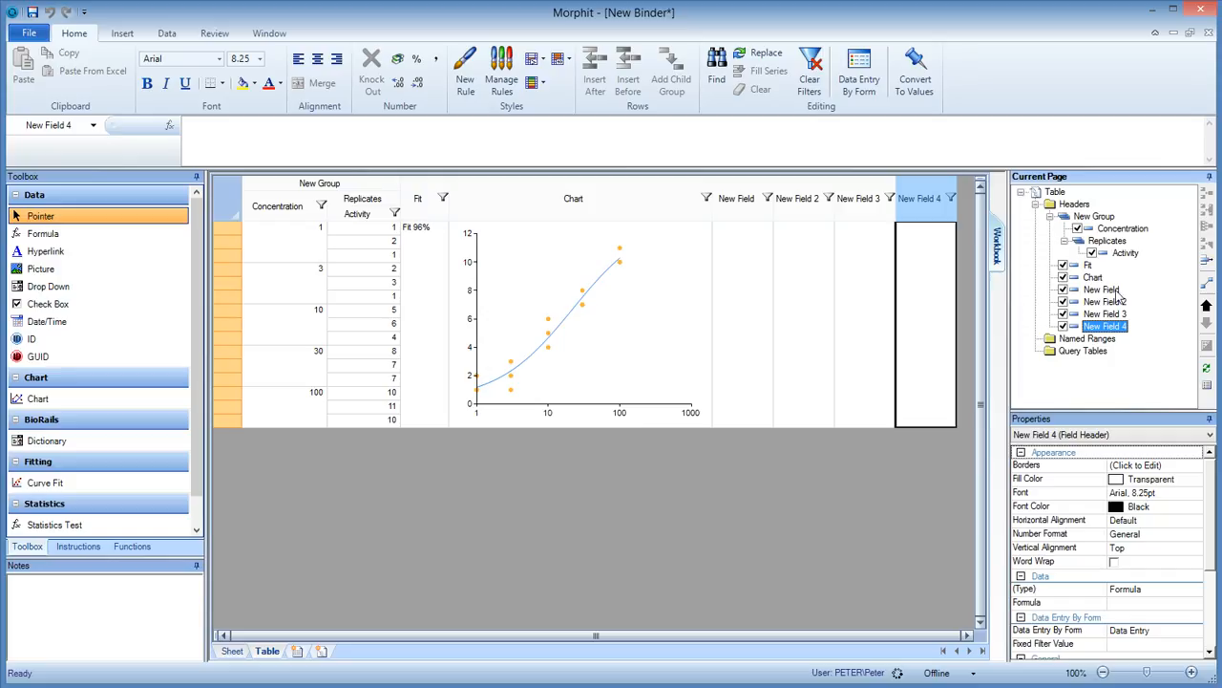
Review the Fit field's curve-fit parameters and rename the first new field after Chart as Min.
click(427, 211)
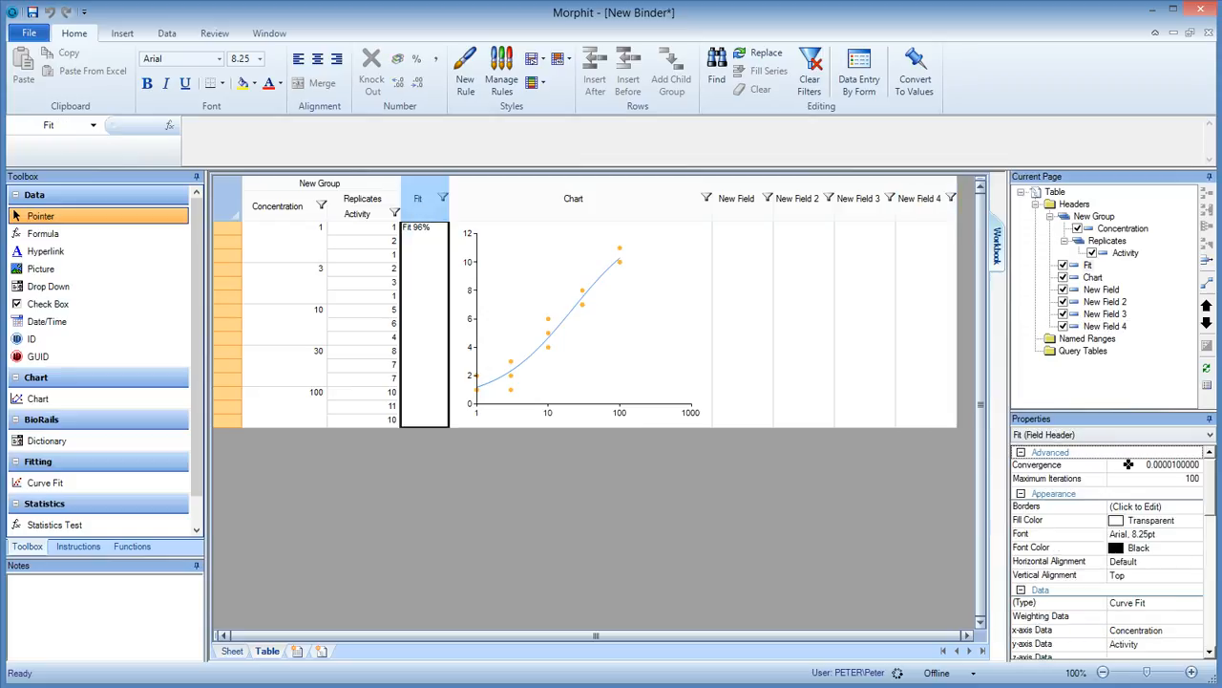
drag(1211, 485, 1210, 588)
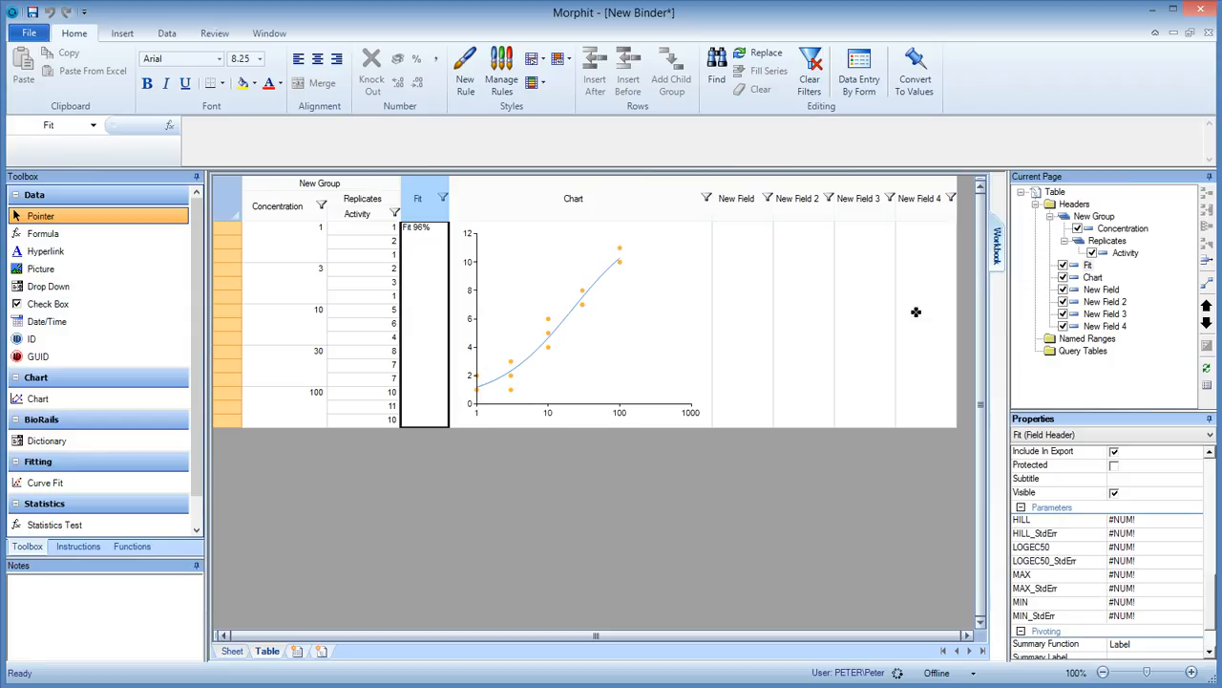
click(748, 208)
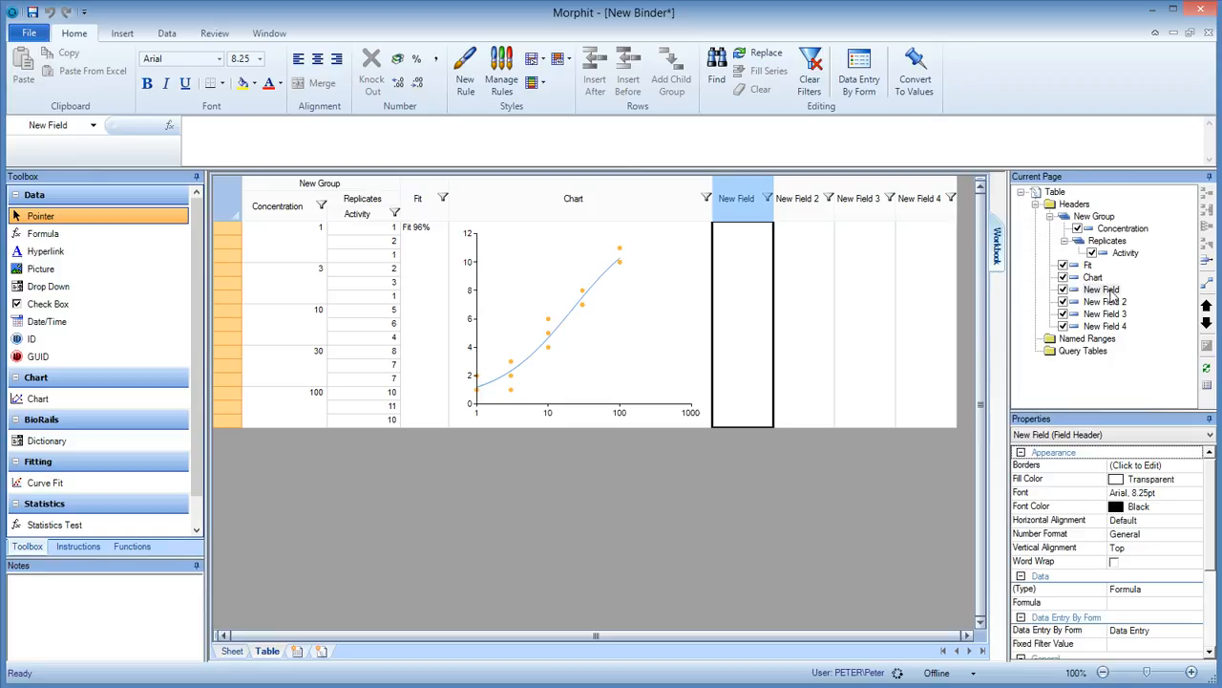
right_click(1108, 290)
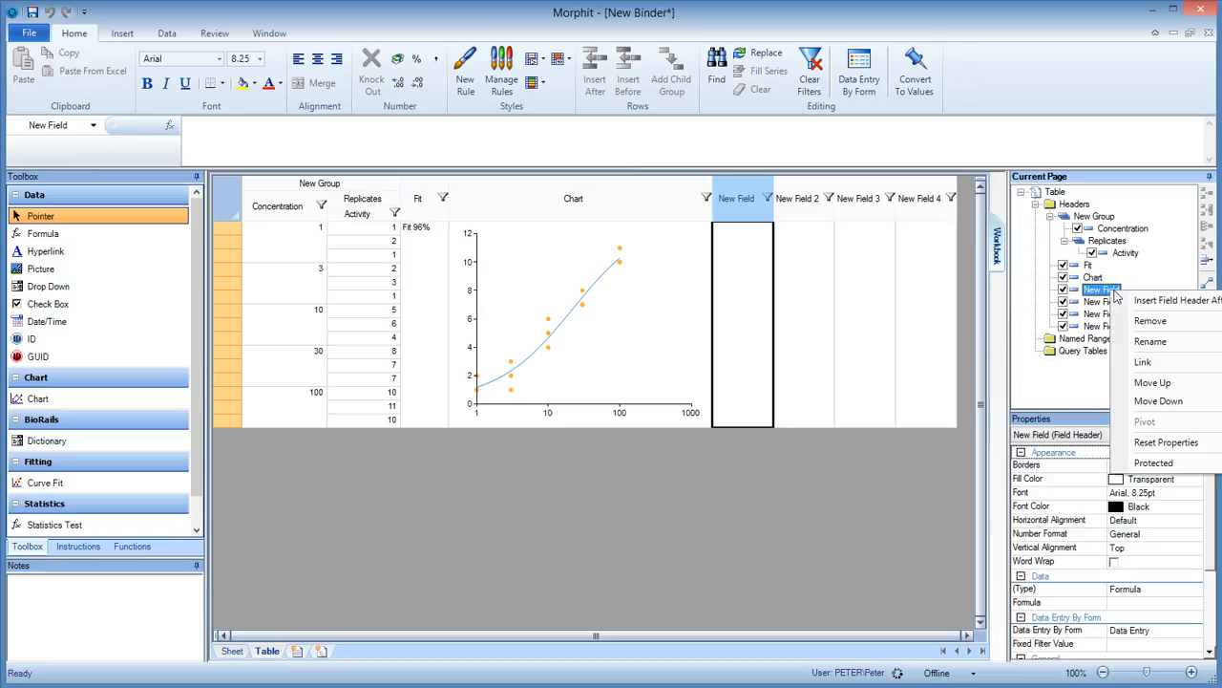
click(1177, 349)
text(Mi)
key(Return)
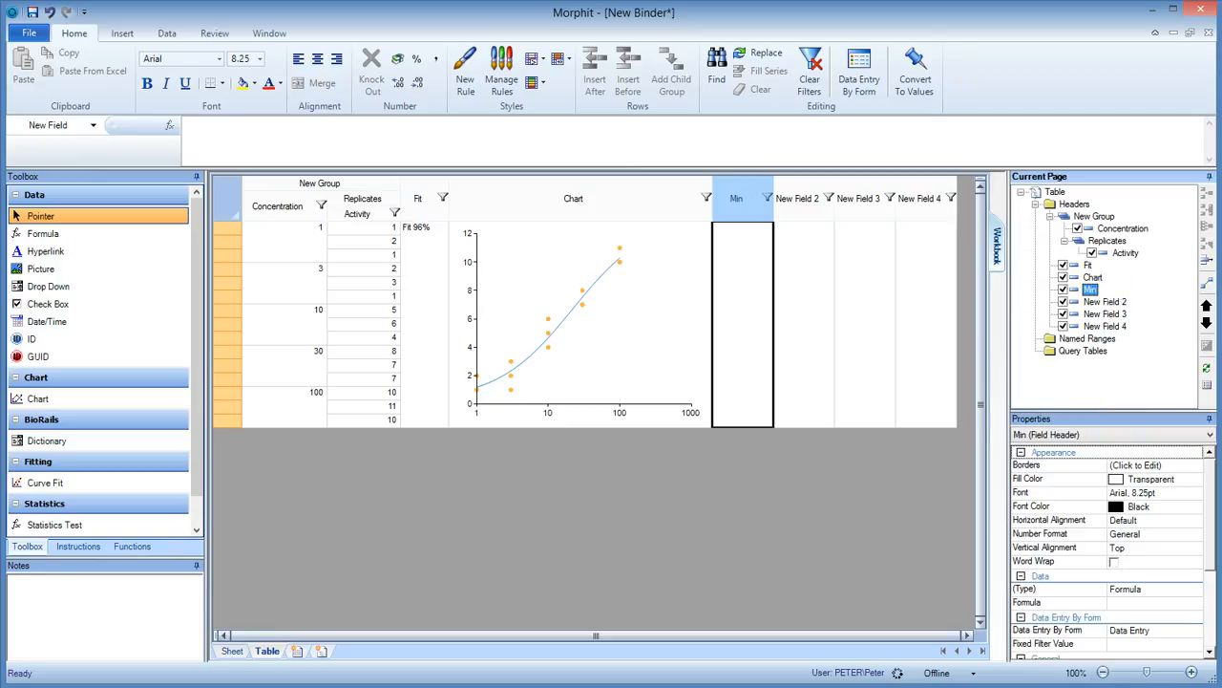
Rename the field after Min as Max and the one after it as LogEC50.
right_click(1105, 303)
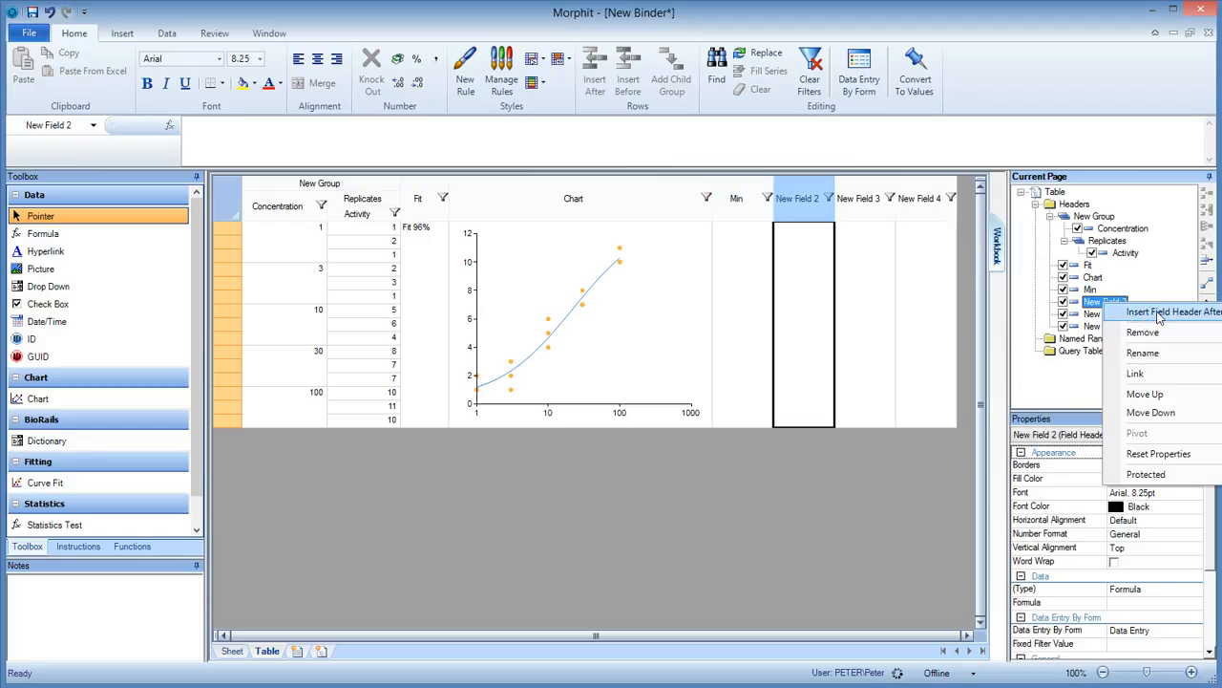
click(1154, 352)
text(Max)
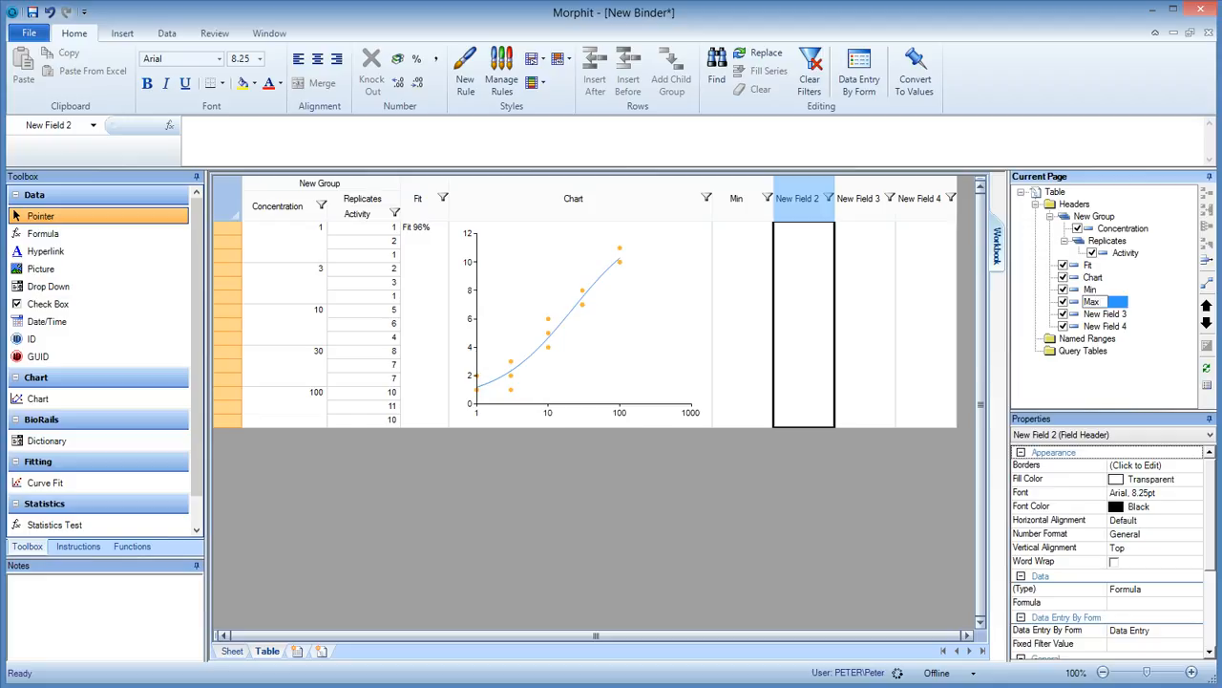
right_click(1125, 314)
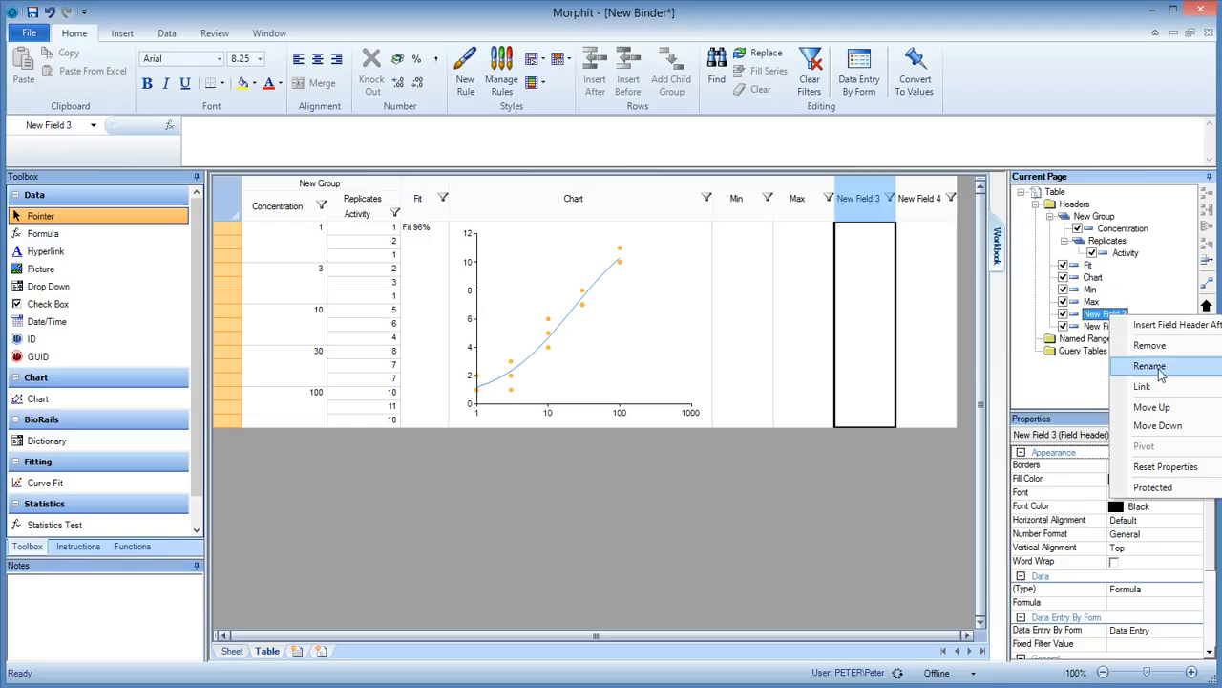
click(1161, 370)
text(LogEC50)
key(Return)
Rename the last new field, after LogEC50, as Hill.
right_click(1111, 327)
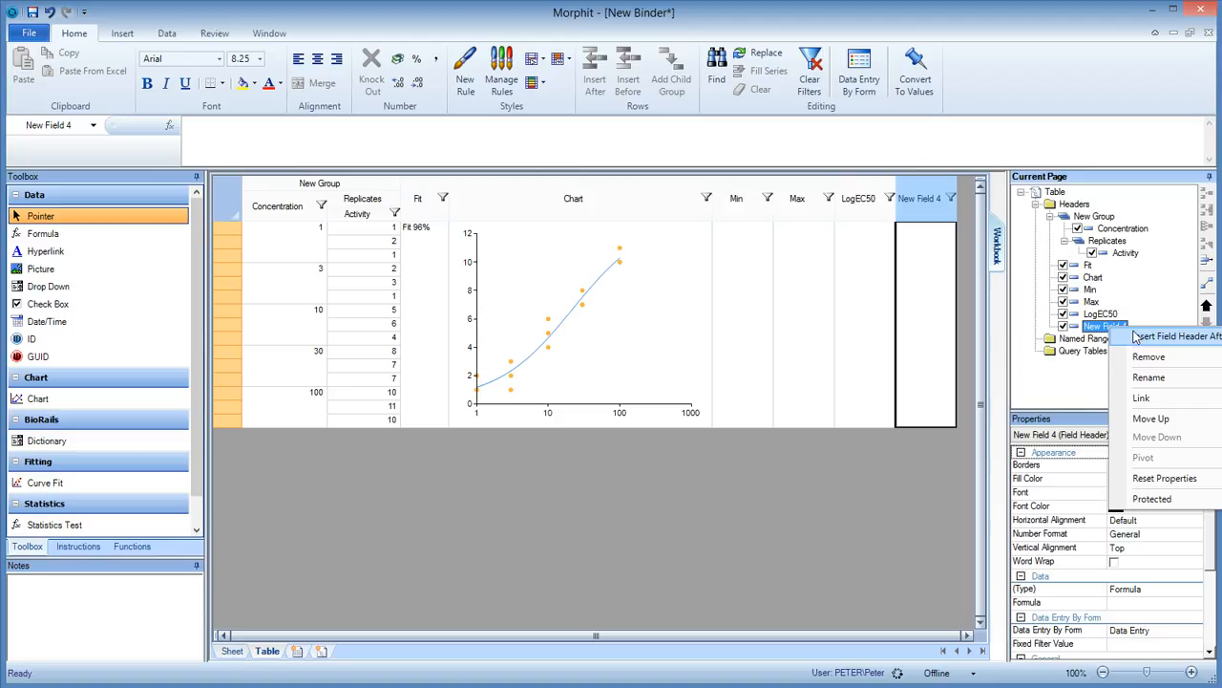
click(1149, 377)
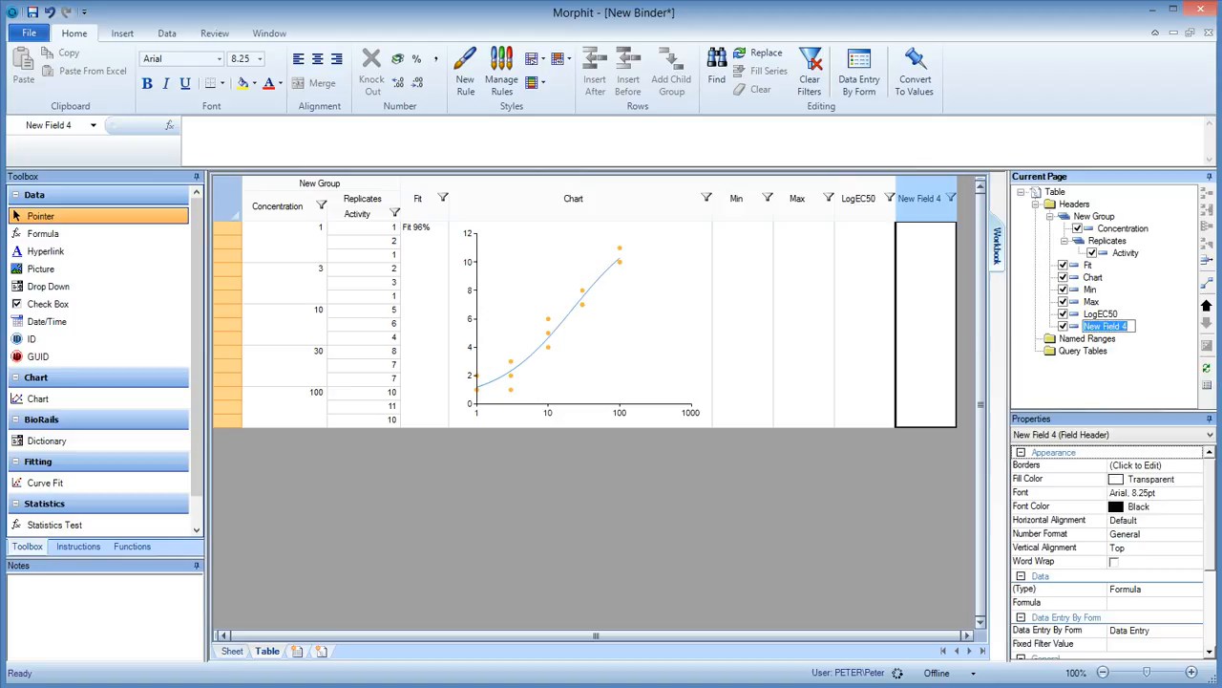
text(Hill)
key(Return)
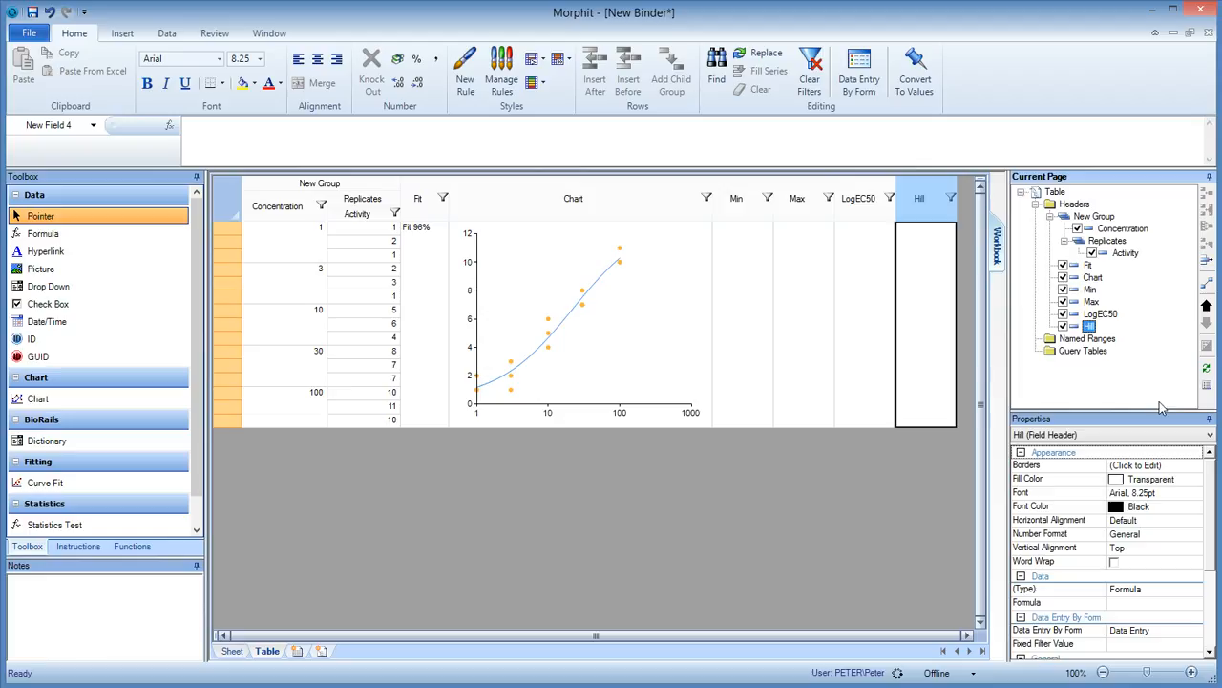
Set the Min field's formula to =Fit.Min, referencing the Fit field.
click(749, 202)
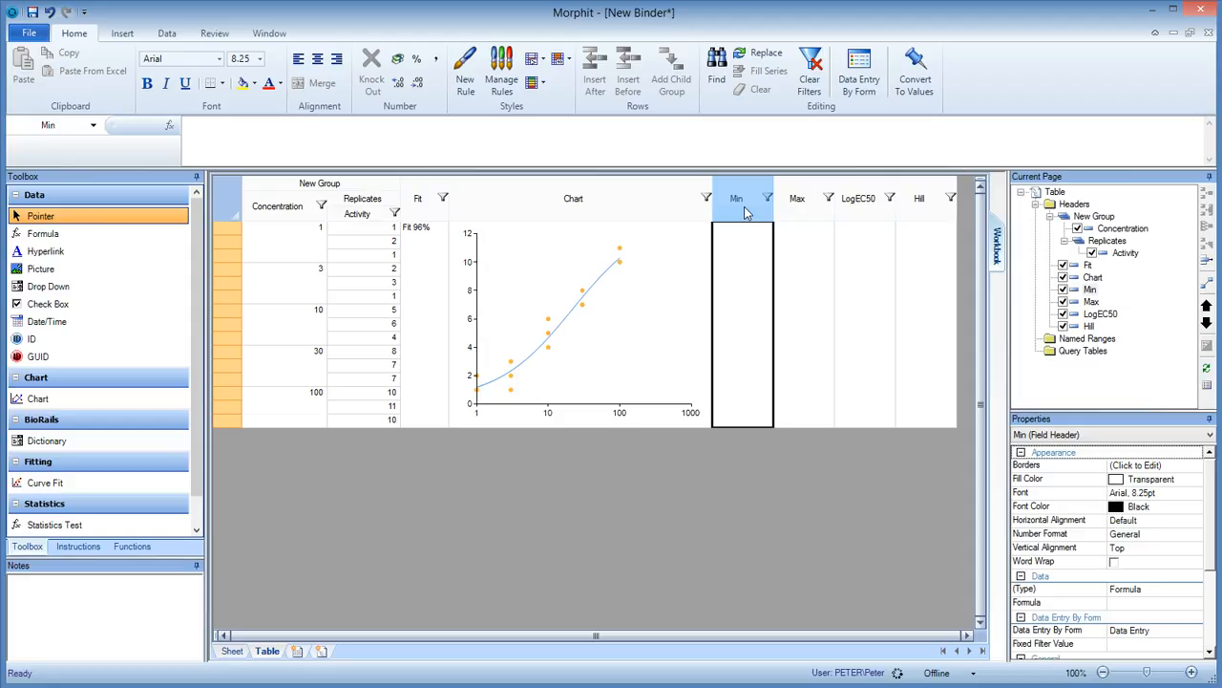
click(366, 155)
text(=)
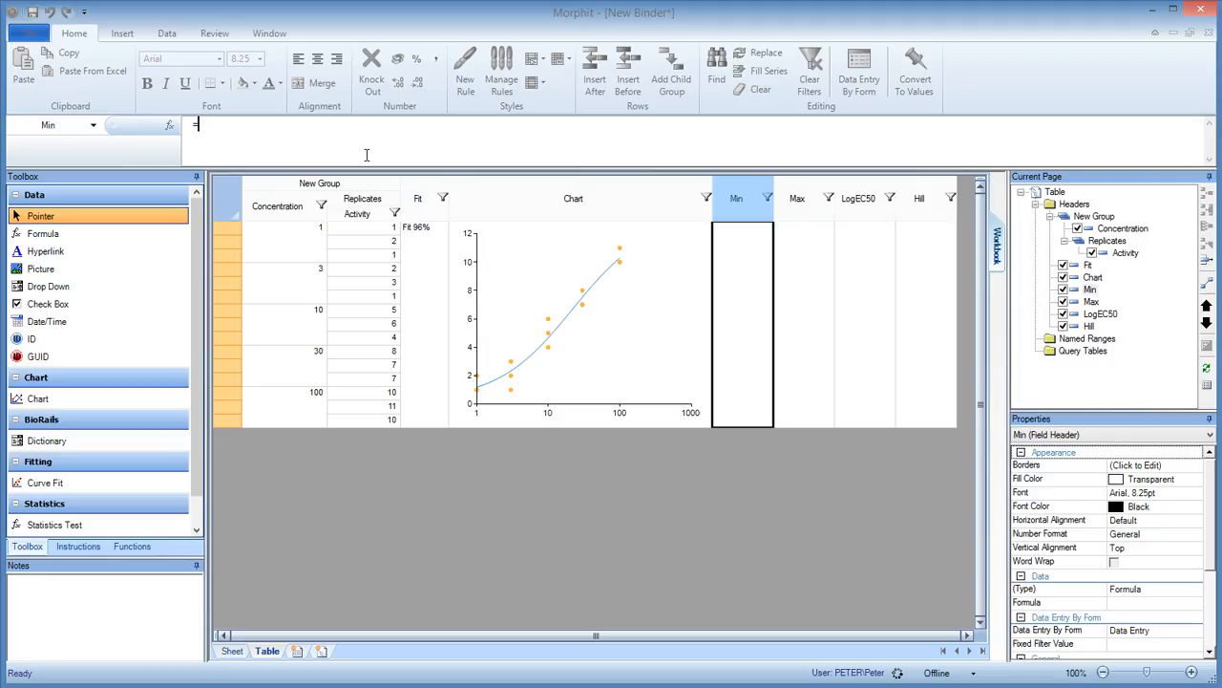
click(423, 201)
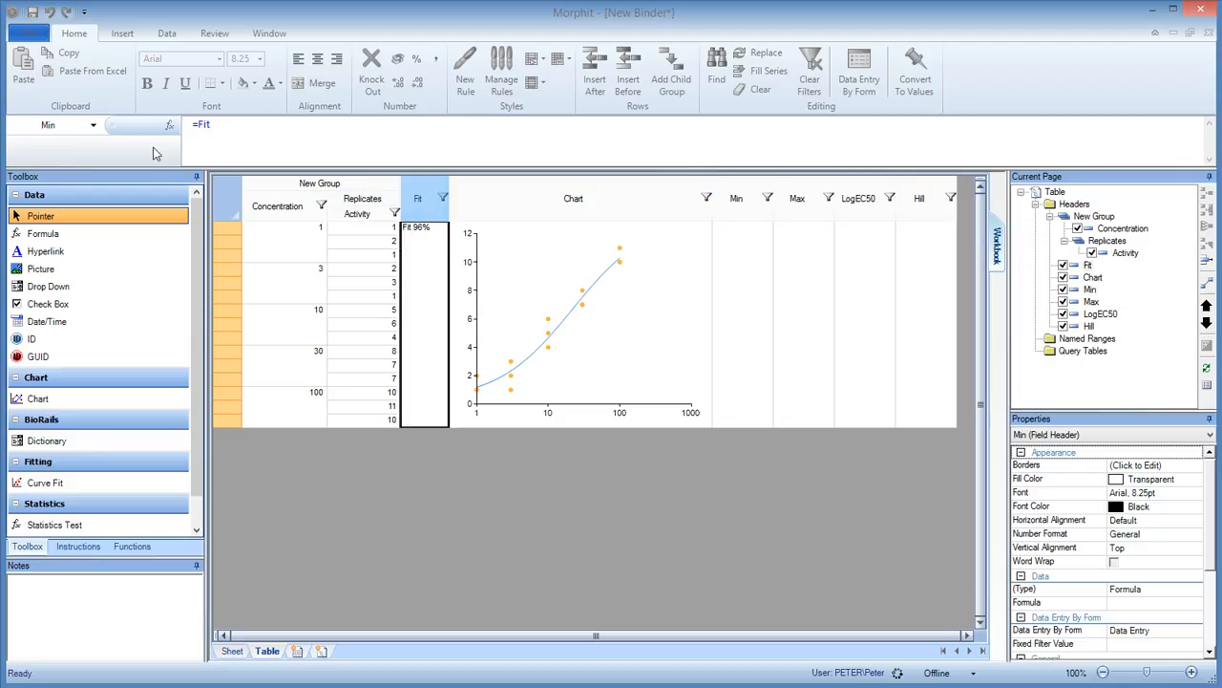
text(.Min)
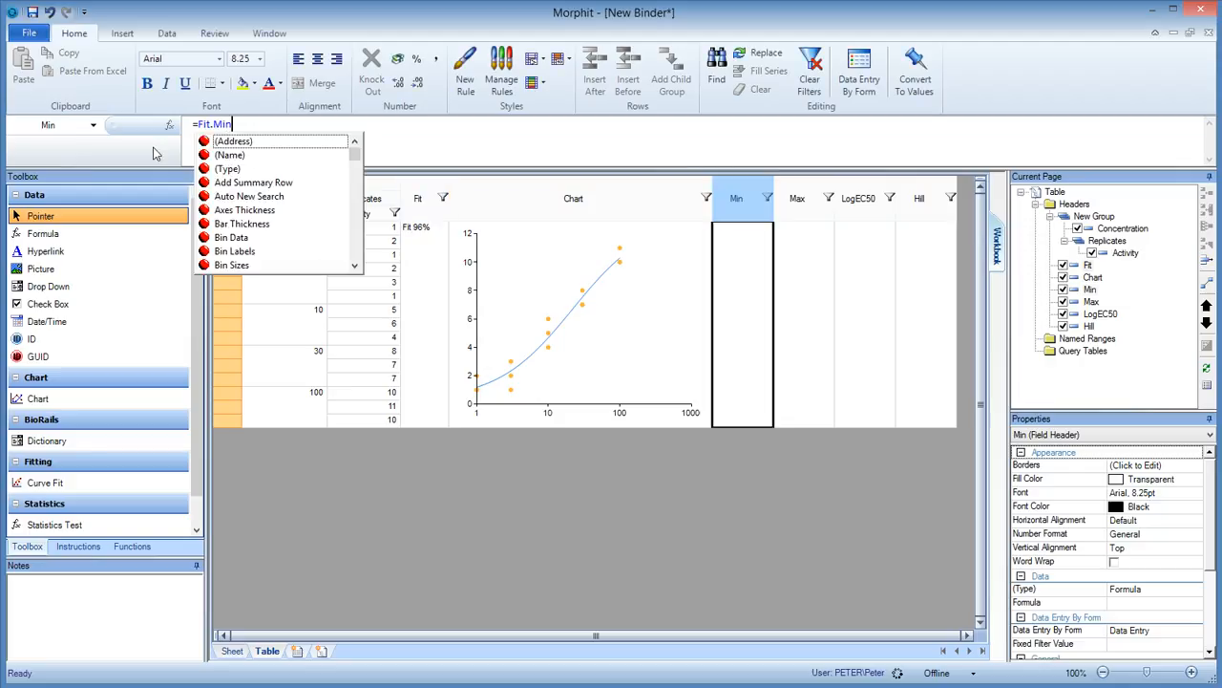
key(Return)
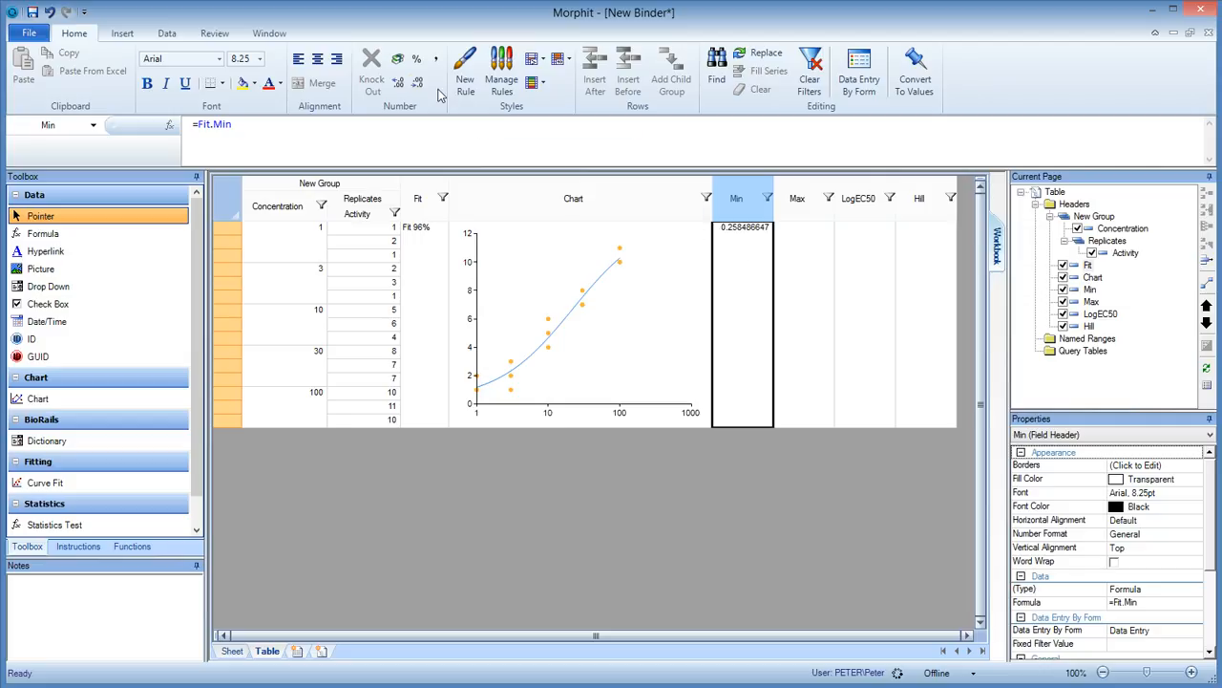
Format the Min field's number to show three decimal places.
click(399, 84)
click(398, 84)
click(399, 84)
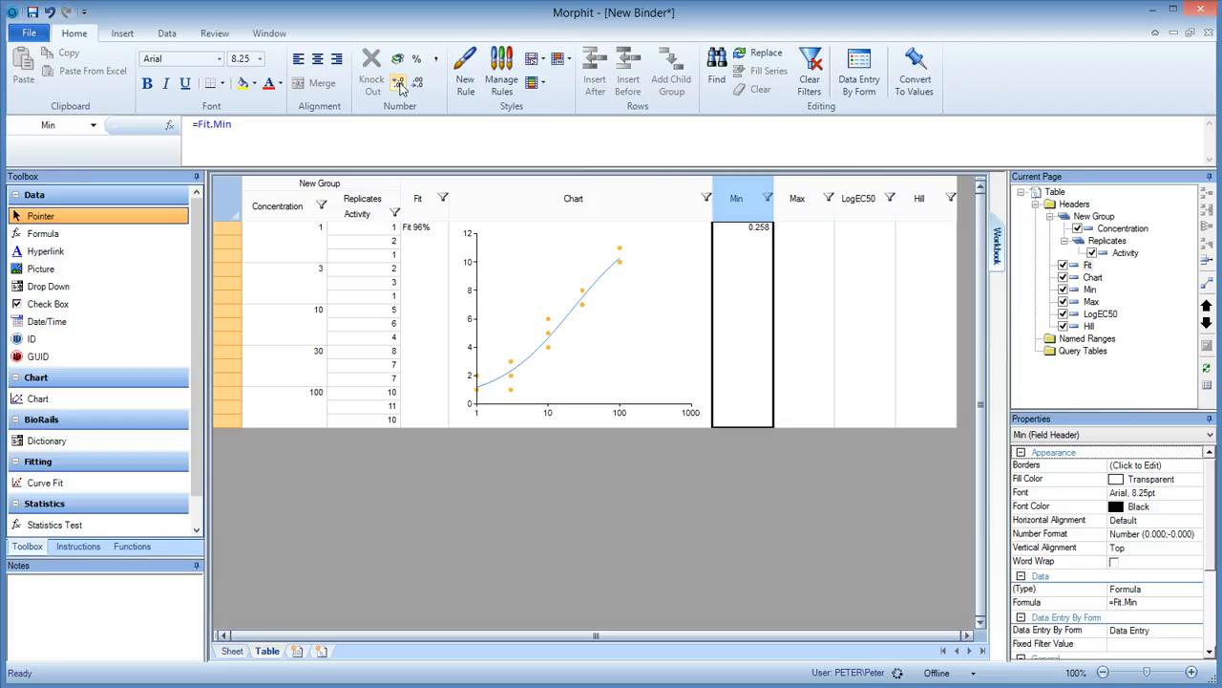
Set the Max field's formula to =Fit.Max.
click(804, 210)
click(521, 148)
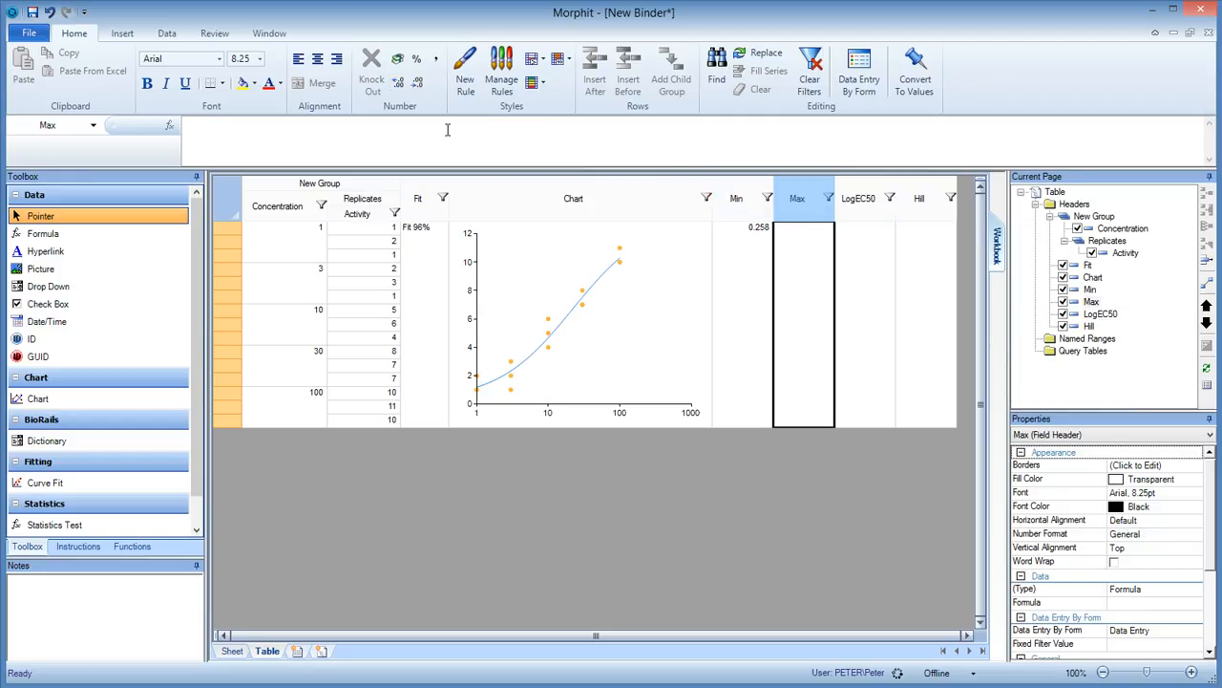
text(=Fit.Max)
key(Return)
Set the LogEC50 field's formula to =Fit.LogEC50.
click(860, 210)
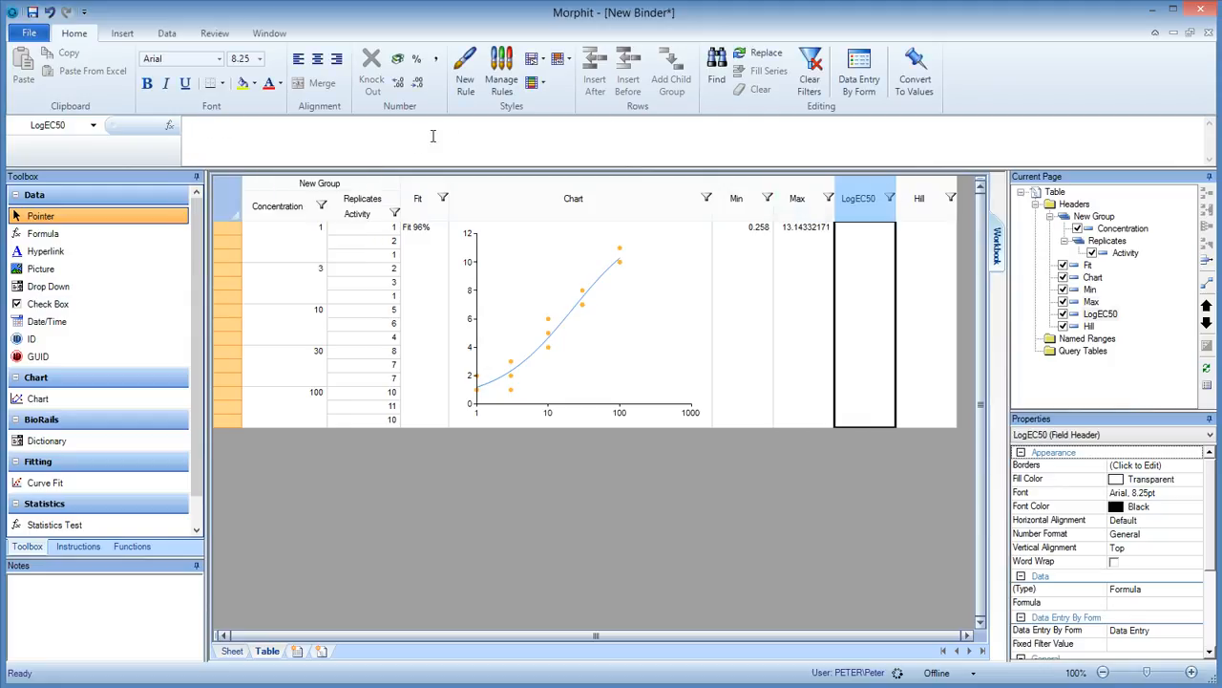
text(=)
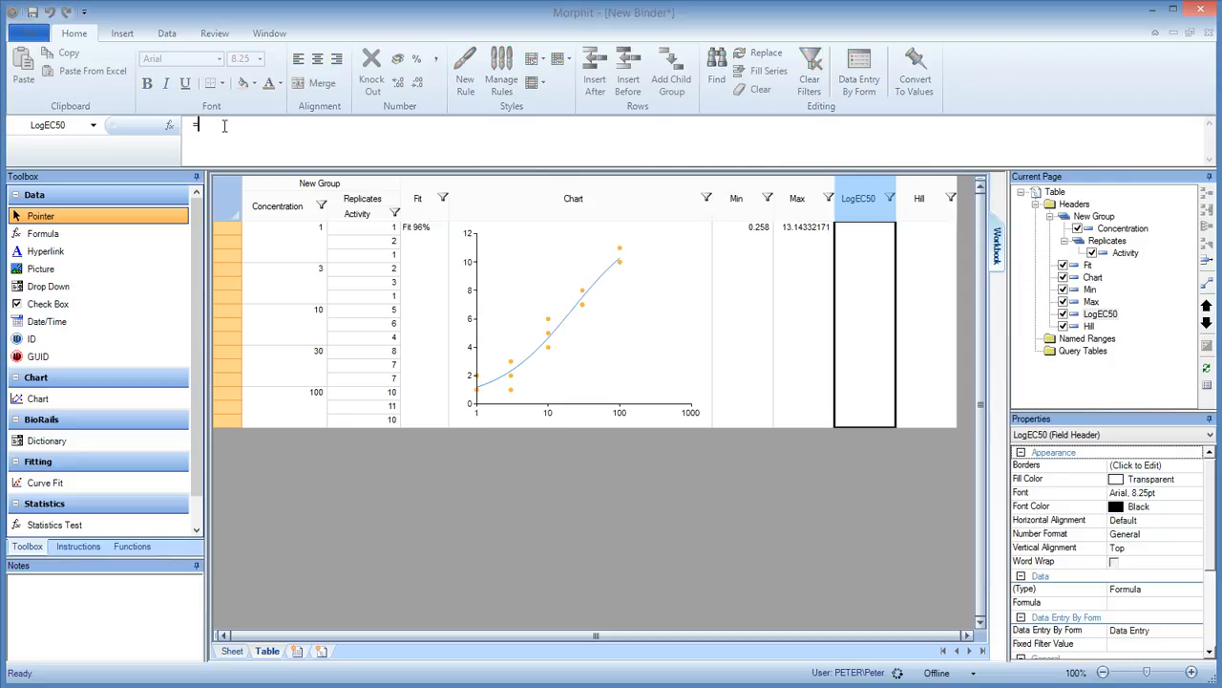
text(Fit.LogEC50)
key(Return)
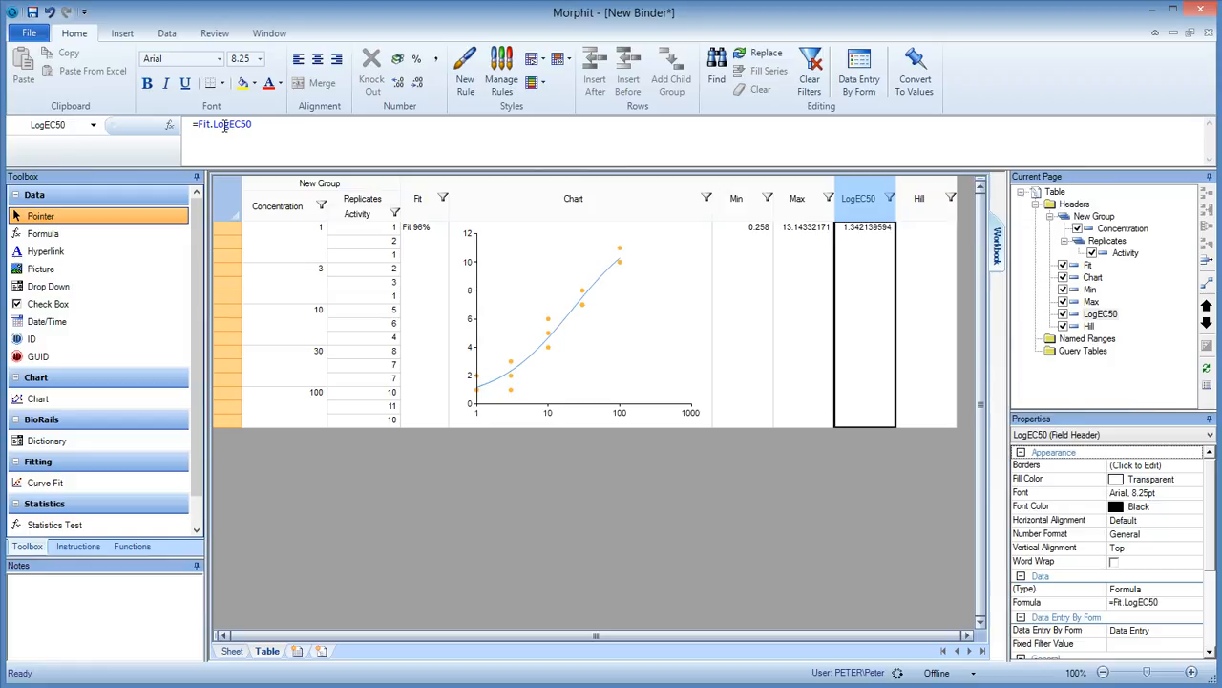
Set the Hill field's formula to =Fit.Hill, referencing the Fit field.
click(919, 205)
click(471, 138)
text(=)
click(416, 200)
text(.Hill)
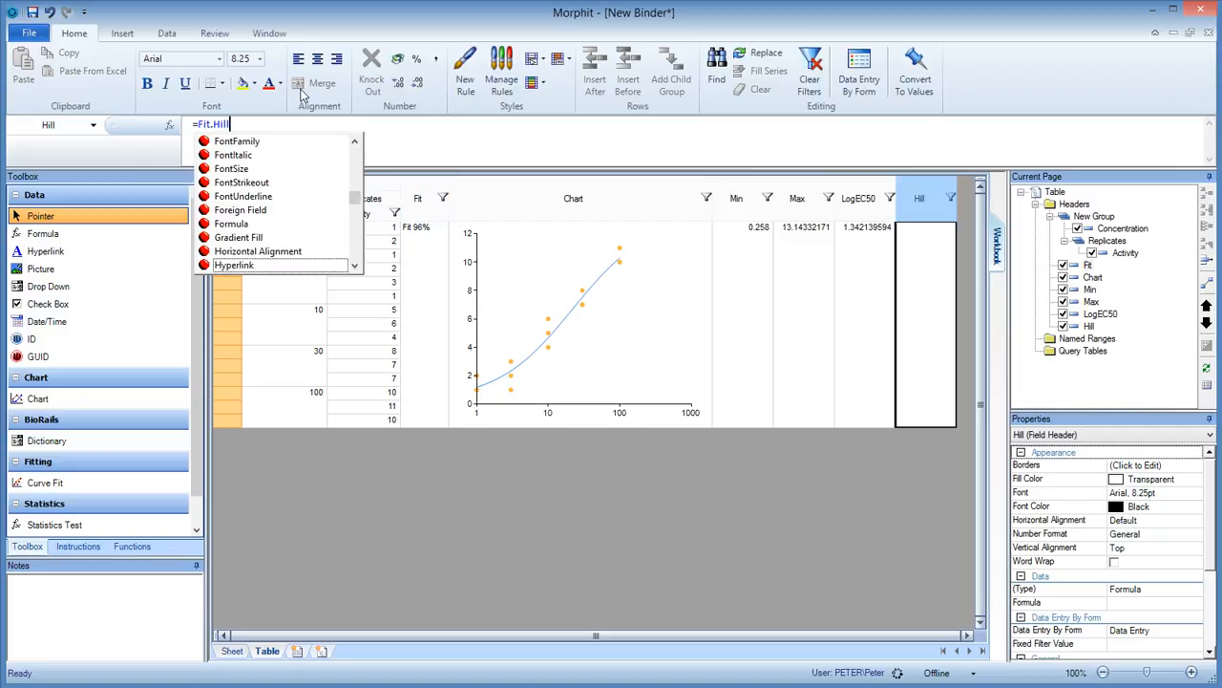
key(Return)
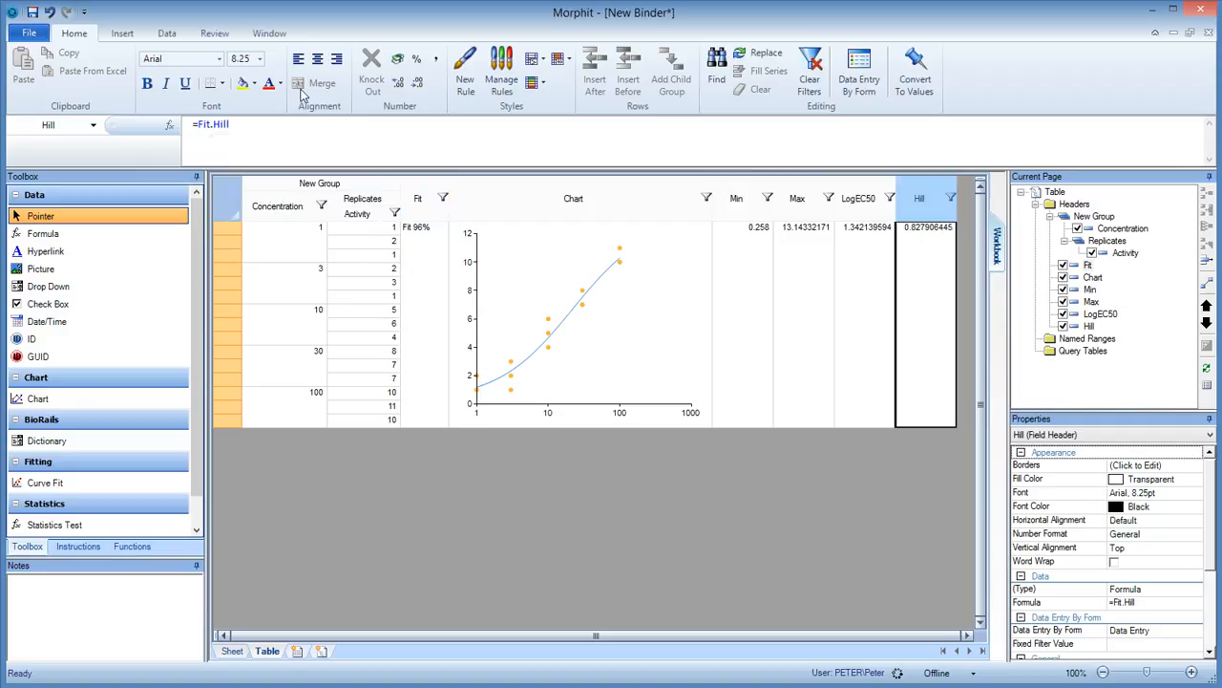
Format the Max, LogEC50 and Hill fields together to show three decimal places.
click(802, 196)
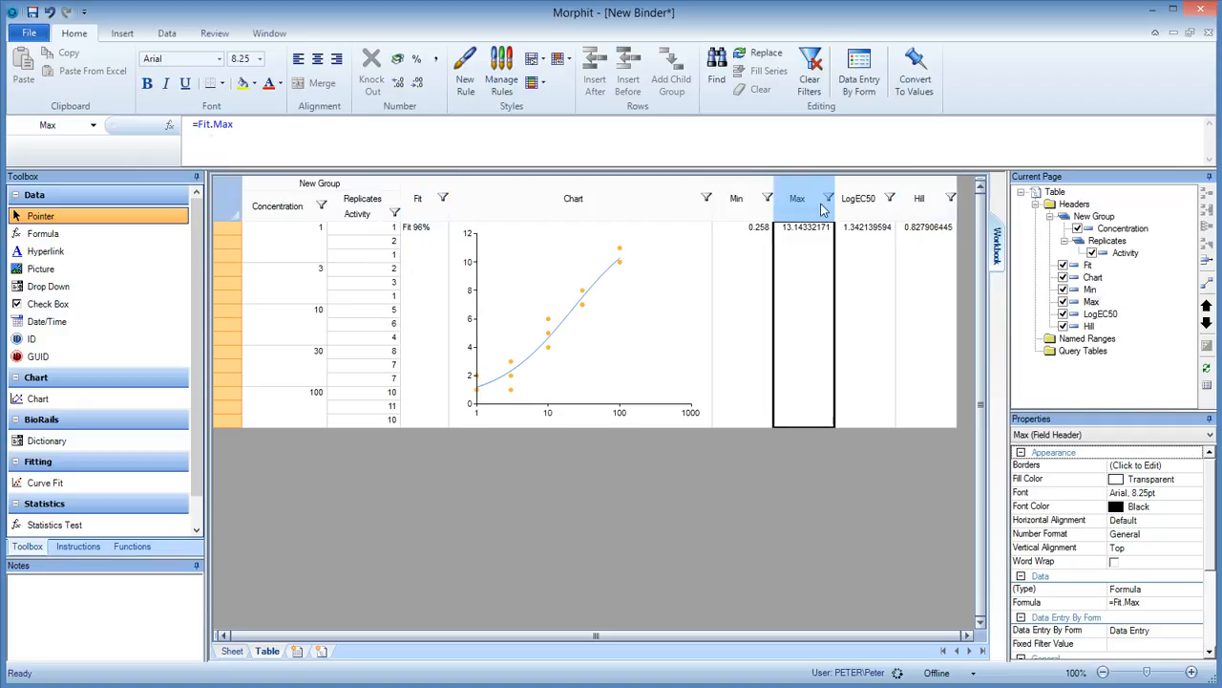
shift+click(915, 212)
click(398, 84)
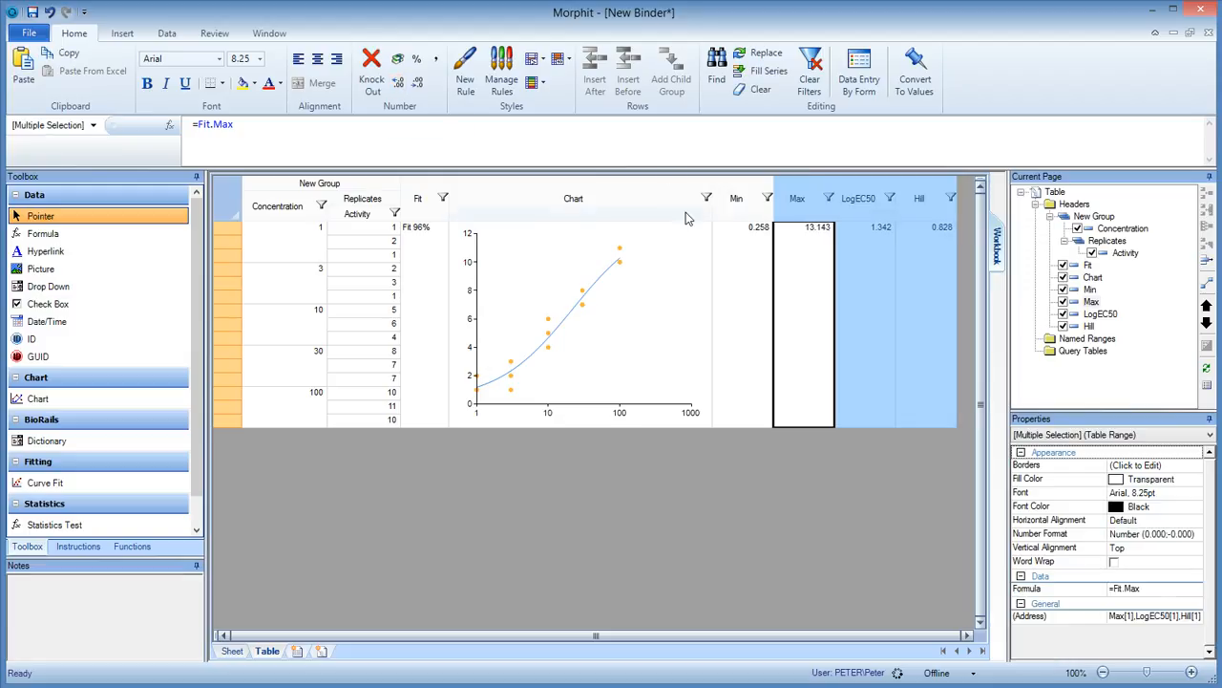
Set the Fit field's advanced curve-fit options to 10000 maximum iterations and a convergence of 0.0000001.
click(741, 208)
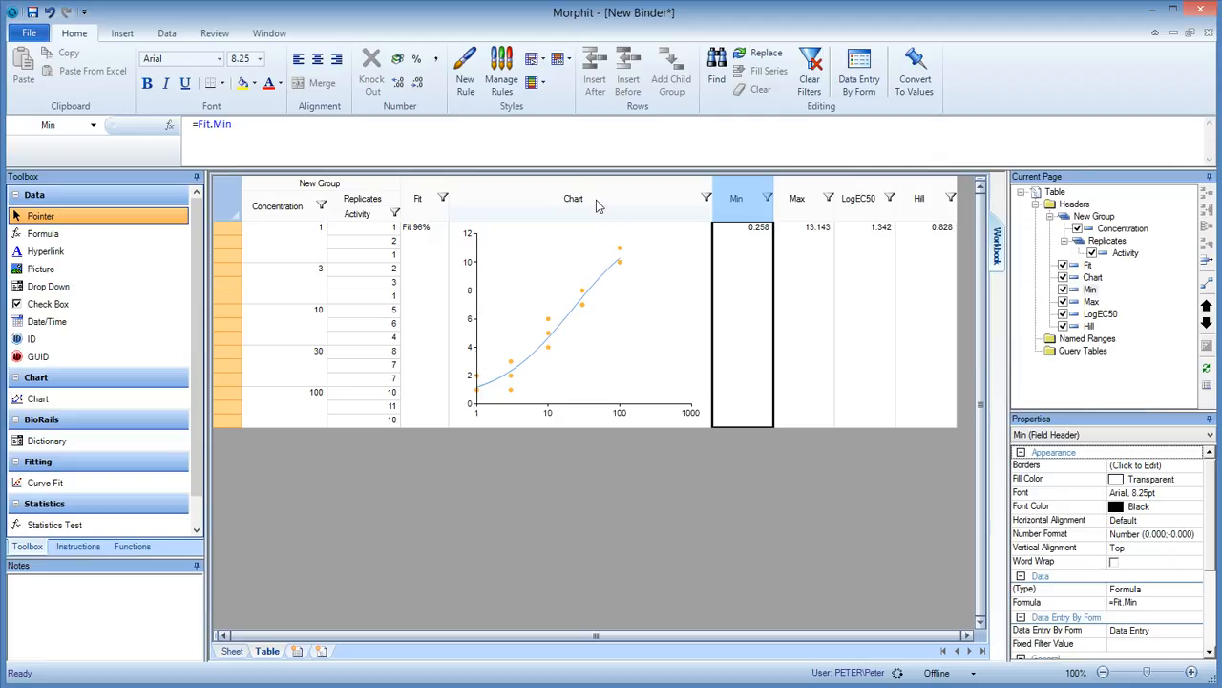
double_click(421, 210)
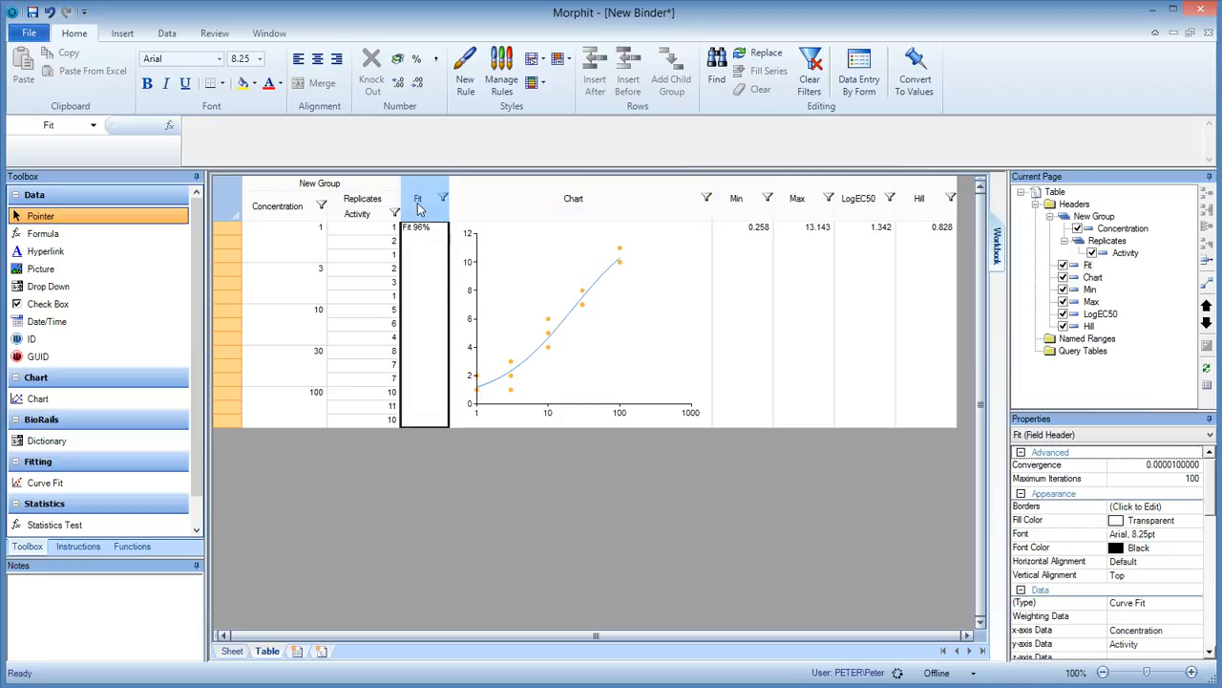
click(407, 195)
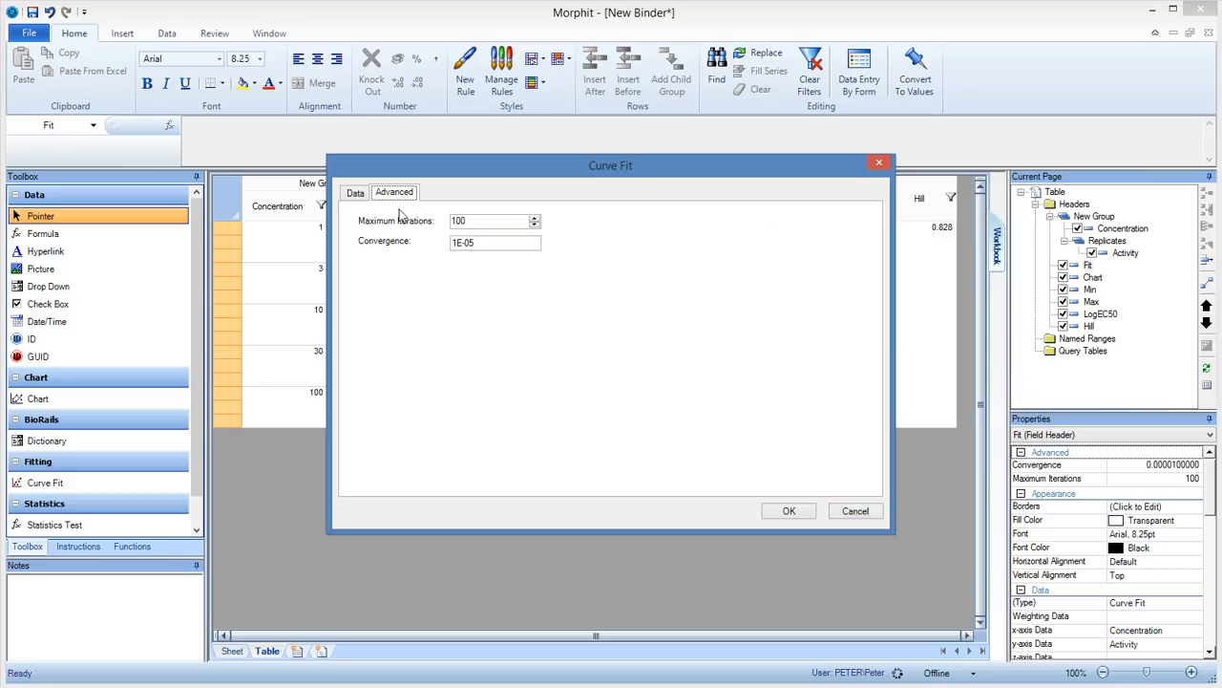
click(484, 226)
click(501, 250)
click(798, 512)
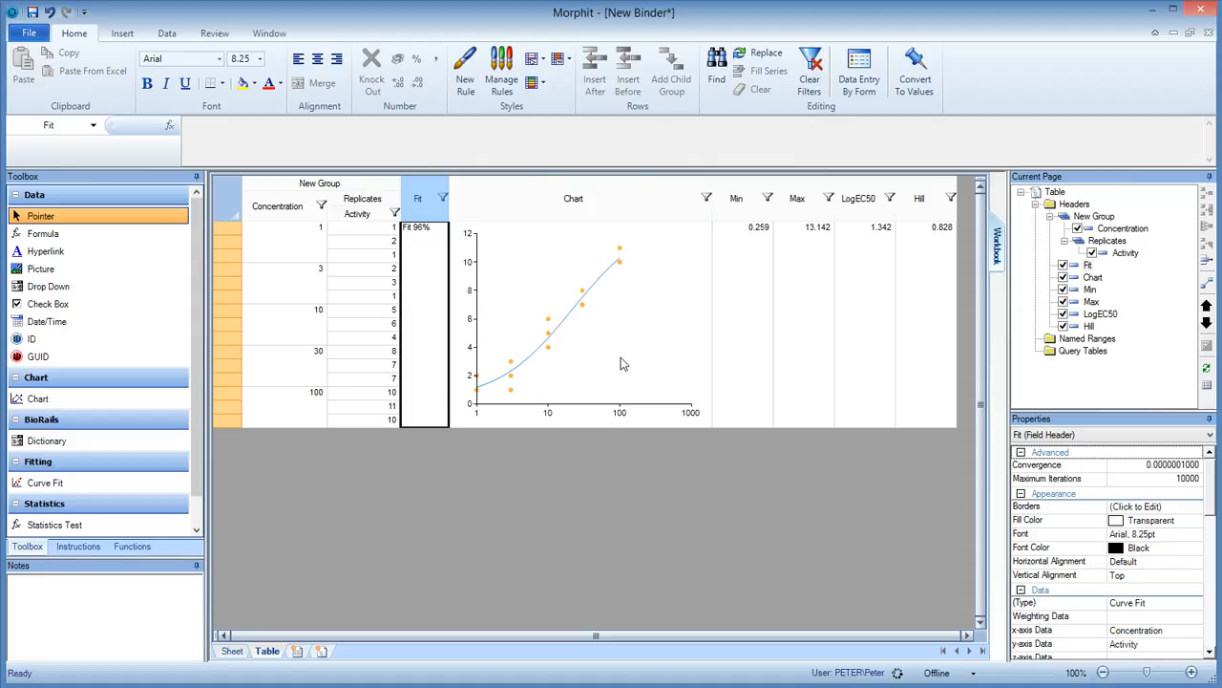
Insert a second top-level row after the first data set and enter Concentration values 2, 4 and 8 in it.
click(750, 382)
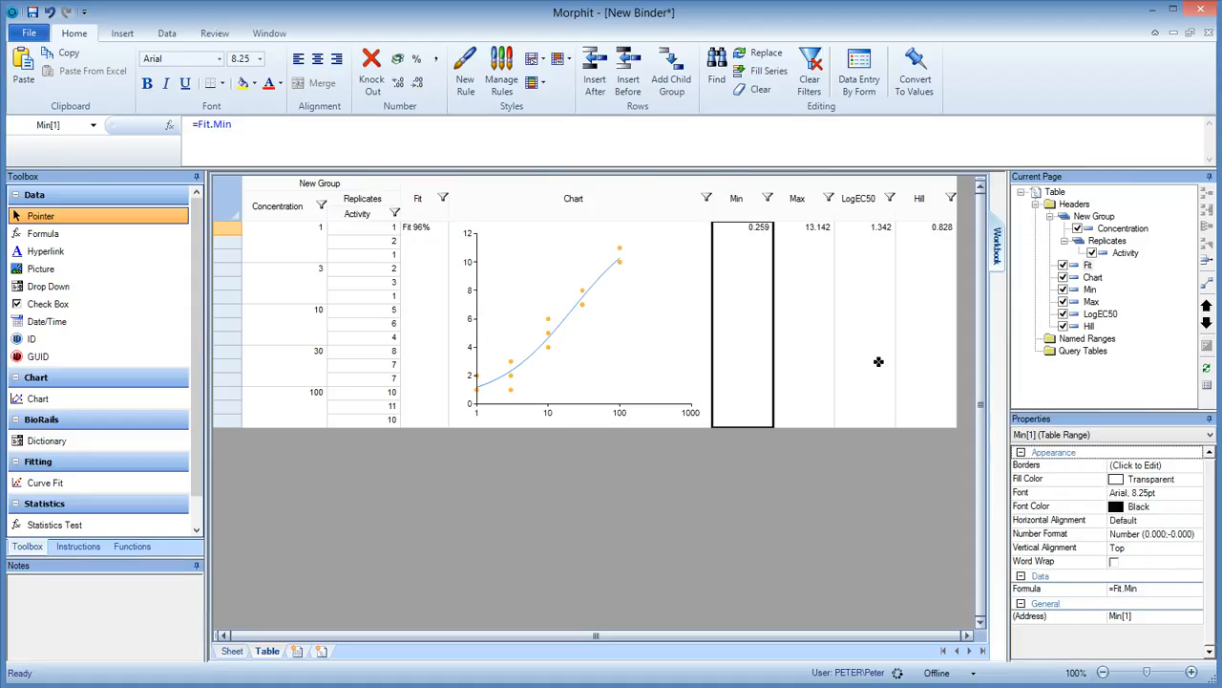
key(Insert)
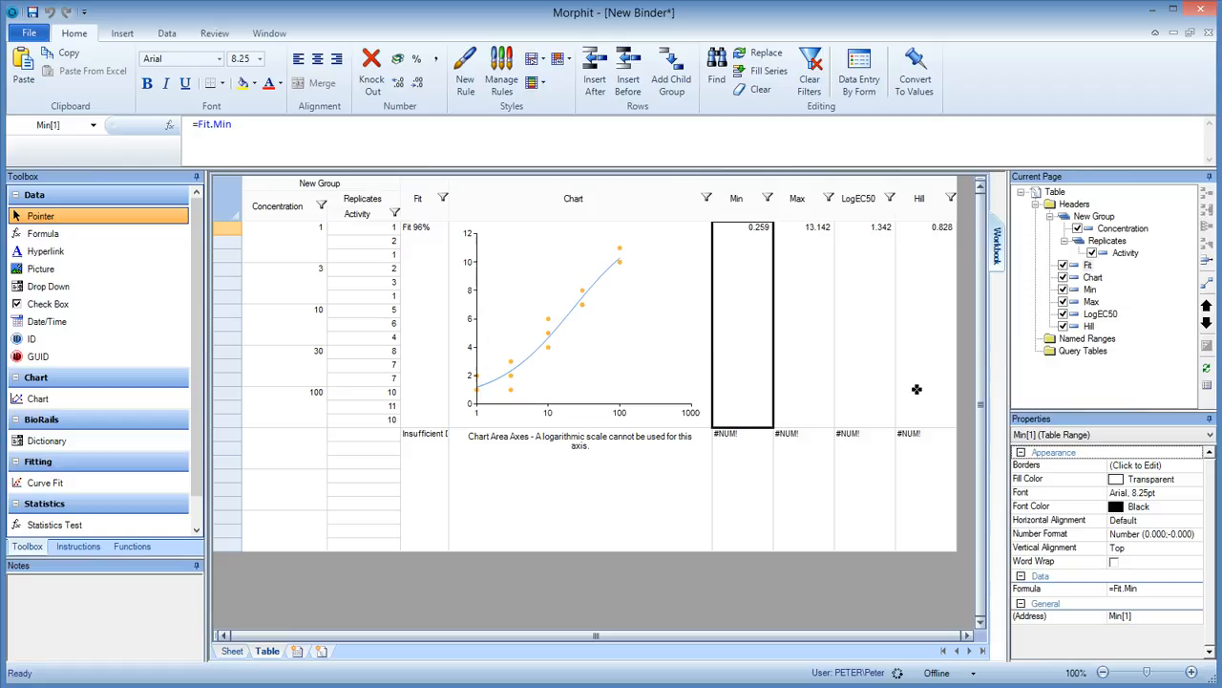
click(291, 466)
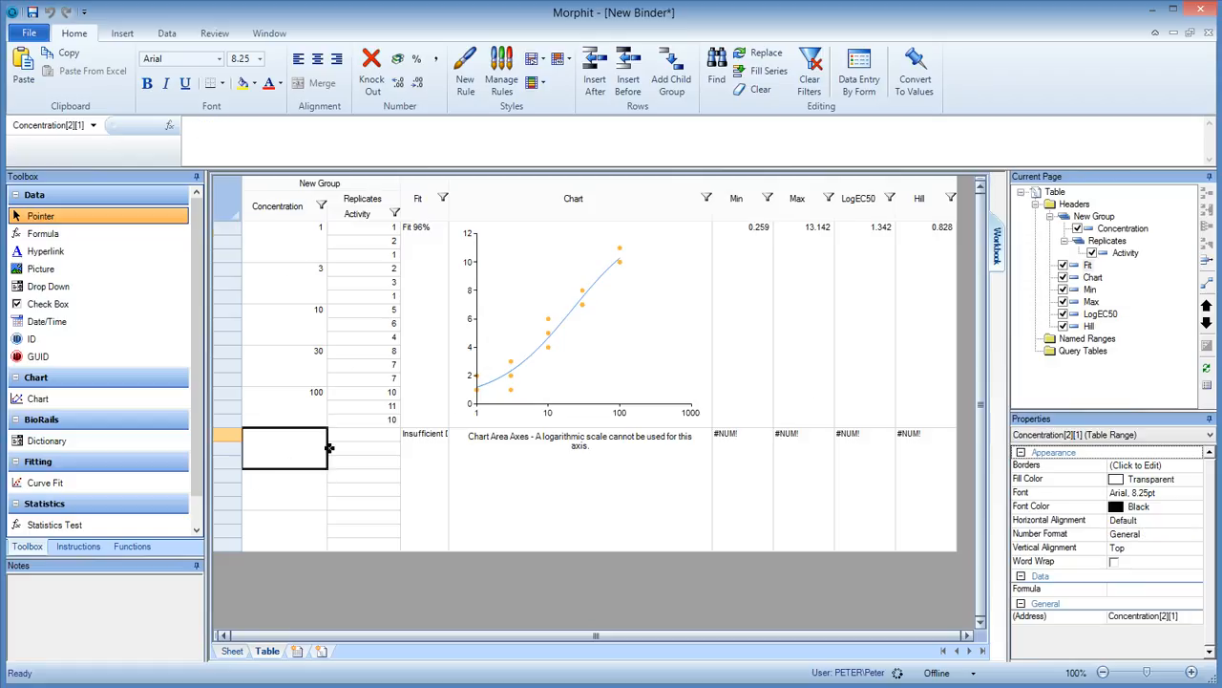
text(2)
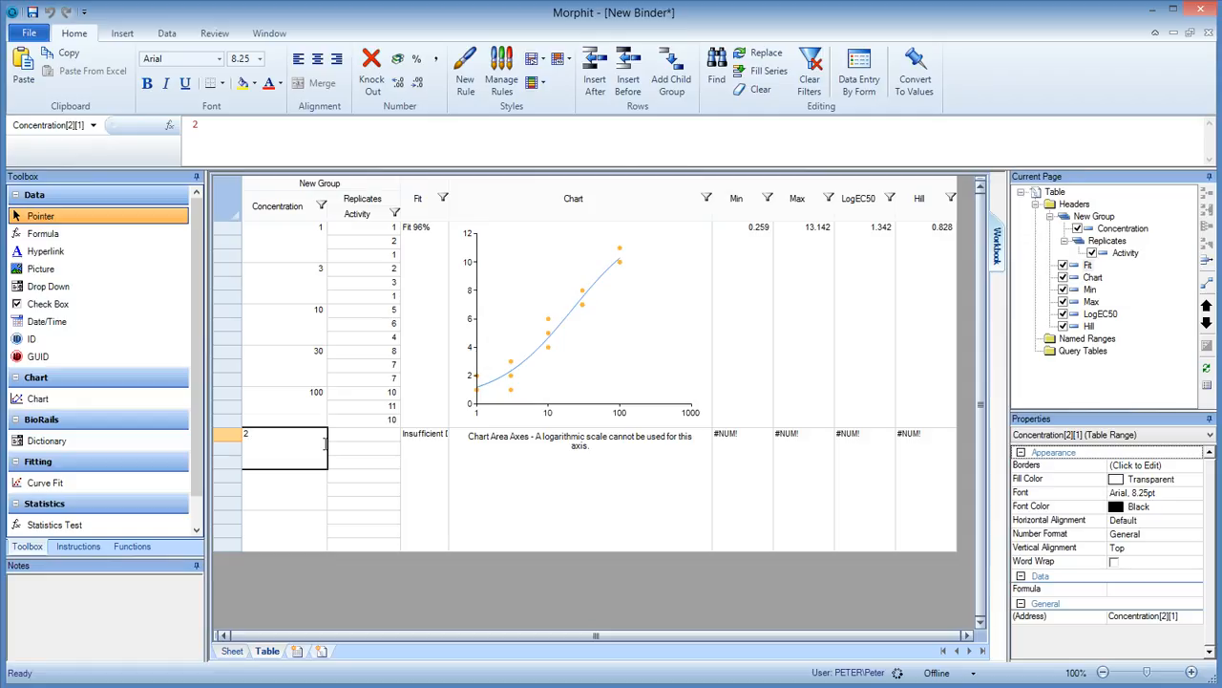
key(Return)
text(4)
key(Return)
text(8)
key(Return)
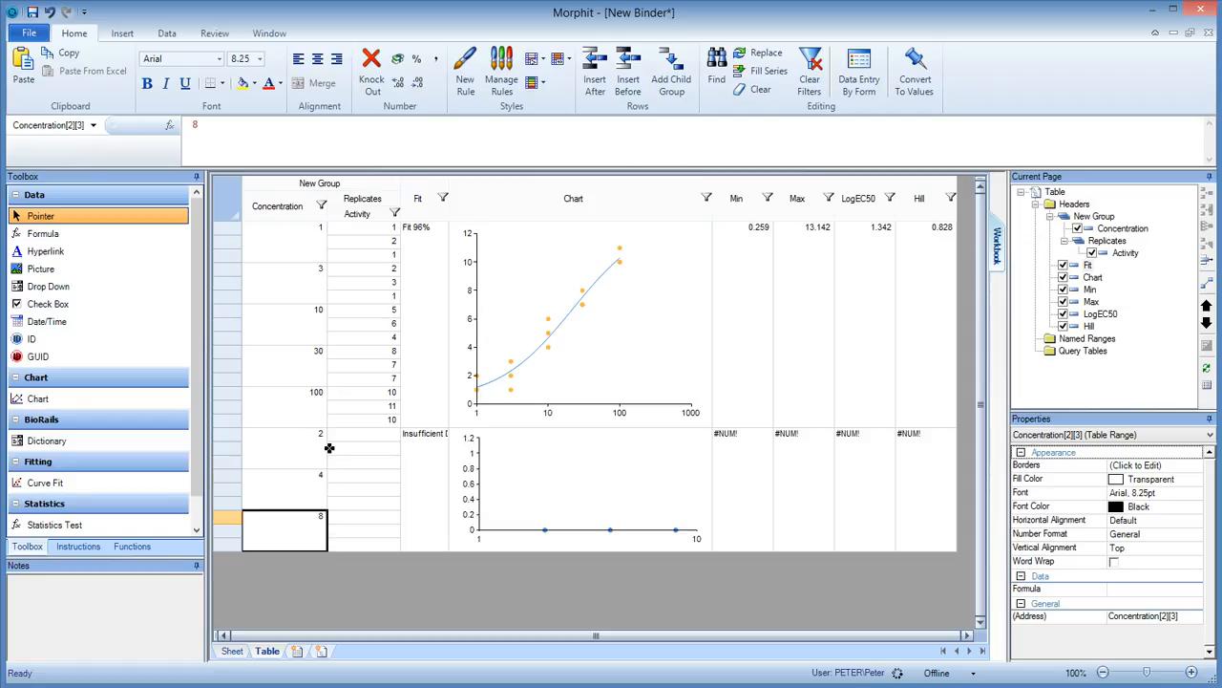
Delete the extra replicate rows in the second data set, leaving one Activity cell for each concentration.
key(Right)
key(Up)
key(Up)
key(Up)
key(Up)
key(Up)
key(Up)
key(Down)
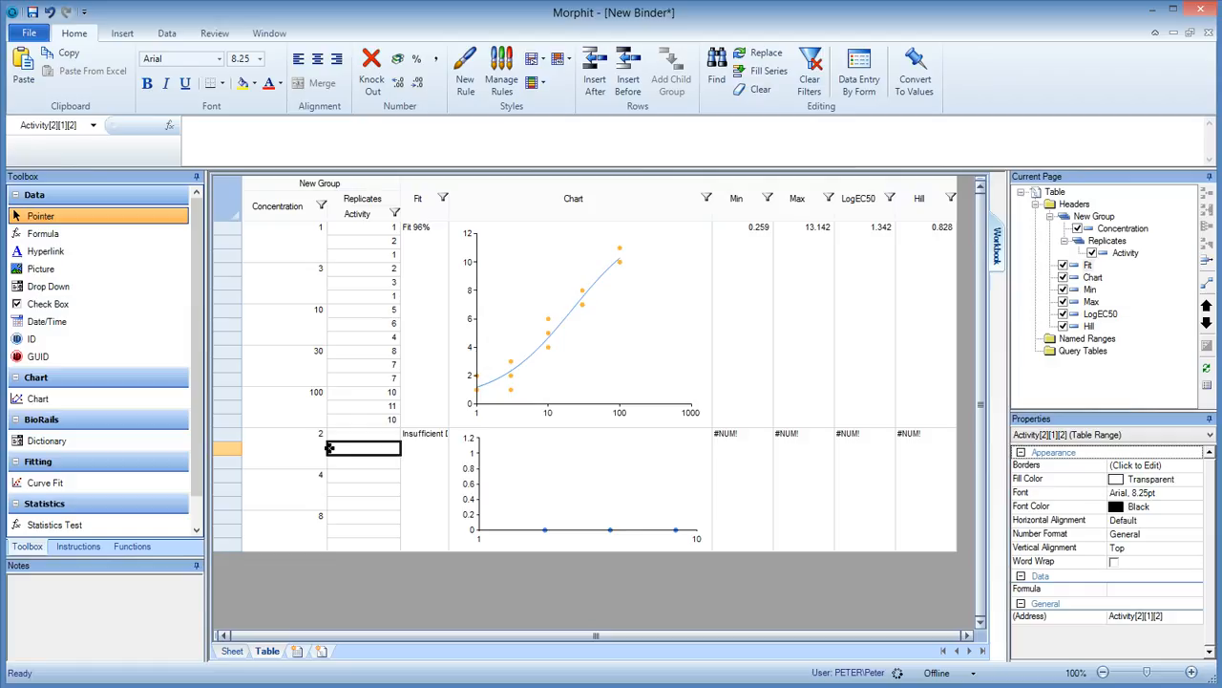
key(ctrl+Delete)
key(ctrl+Delete)
key(Down)
key(ctrl+Delete)
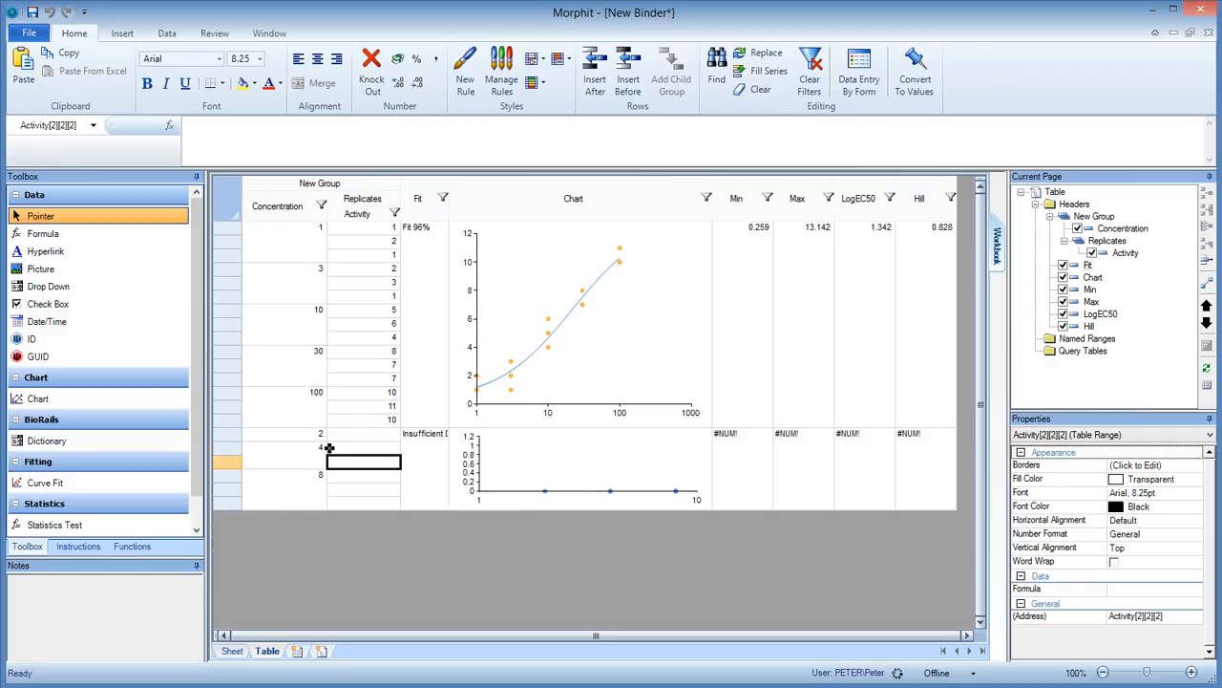
key(ctrl+Delete)
key(Down)
key(ctrl+Delete)
key(ctrl+Delete)
key(Up)
key(Up)
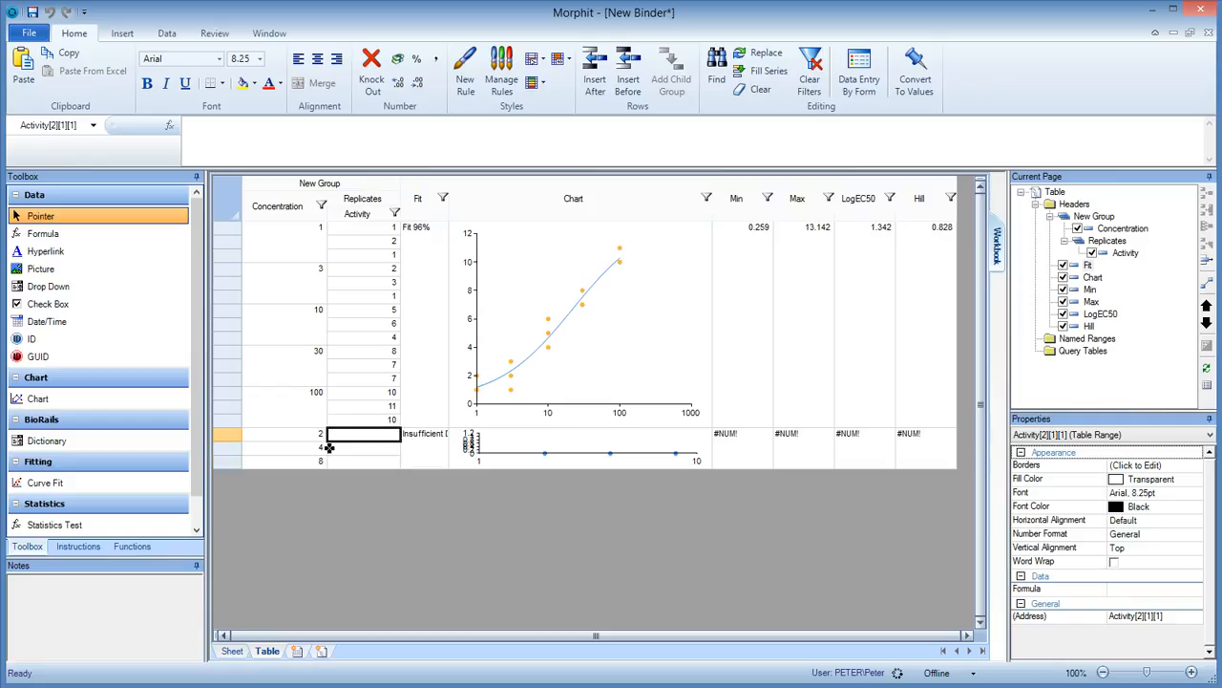
Enter Activity values 2, 4 and 8 for the second data set and make its last row taller to enlarge the chart.
text(2)
key(Return)
text(4)
key(Return)
text(8)
key(Return)
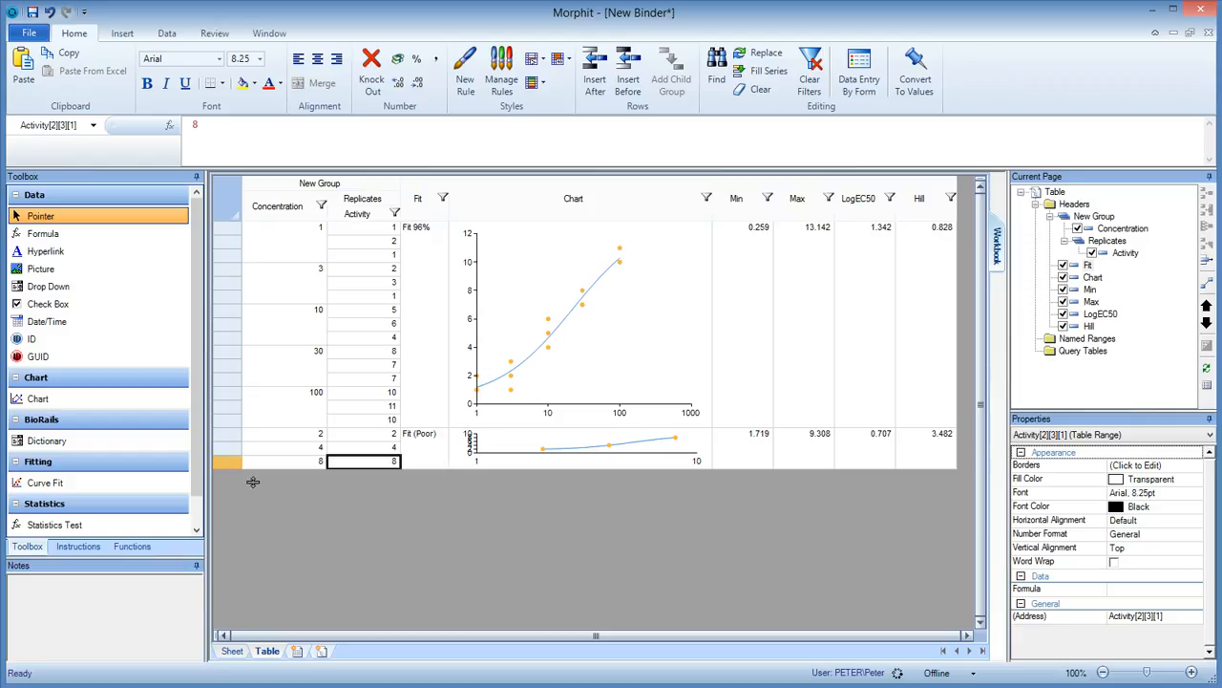
drag(245, 481, 256, 566)
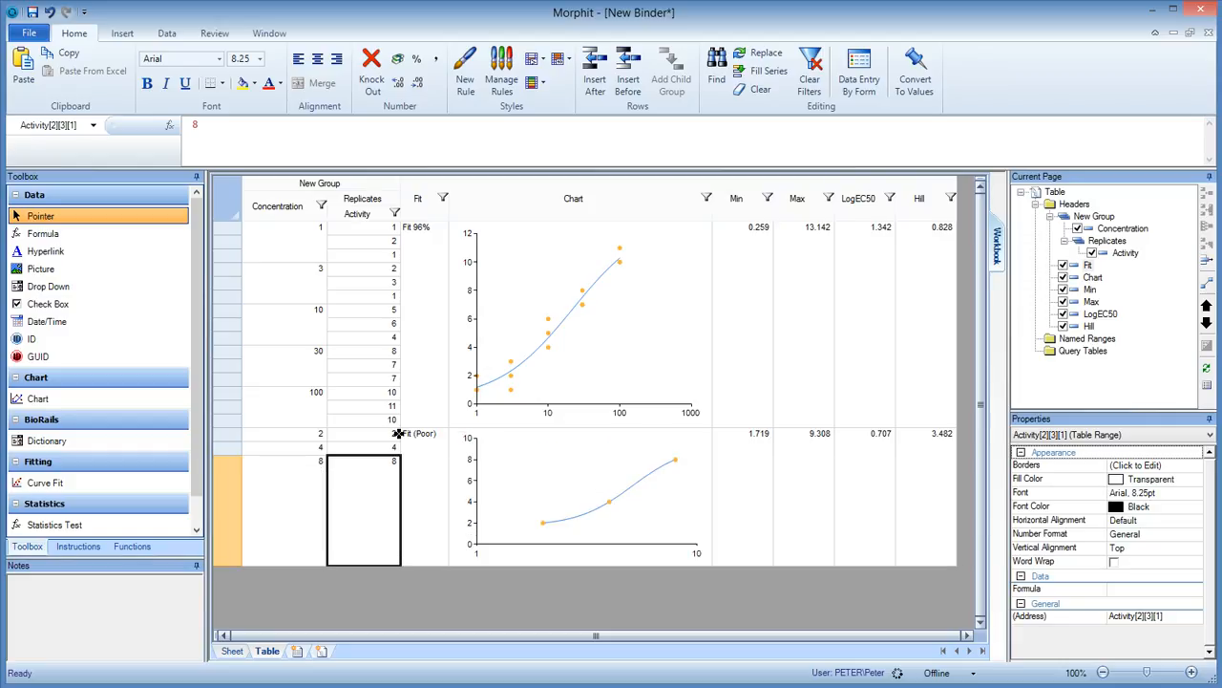